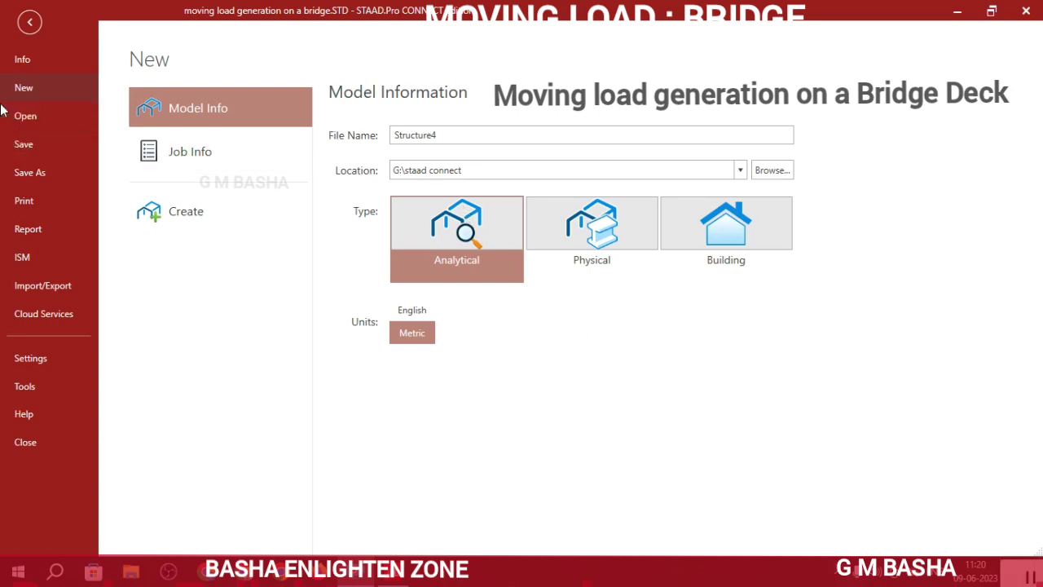
- Replace the default file name Structure4 with 'moving load generaation on a bridge' for the new metric model
drag(479, 135, 372, 135)
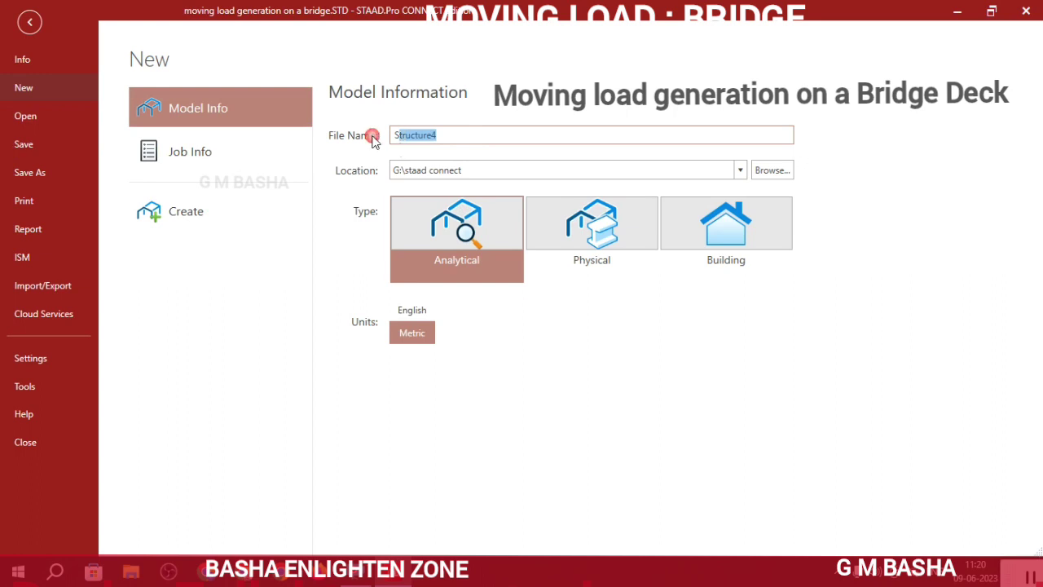
text(S)
text(moving load gen)
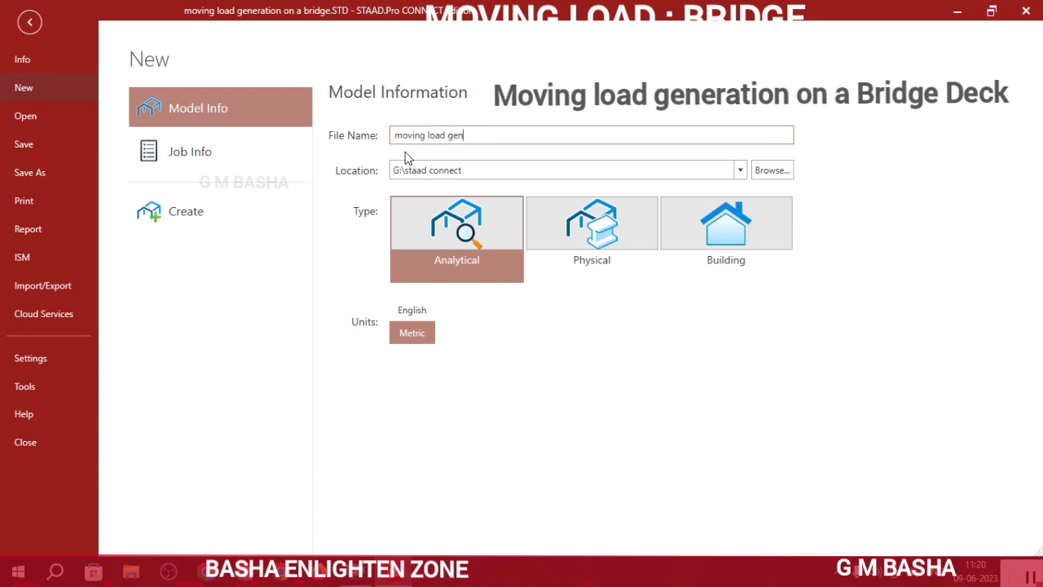
text(eraation o)
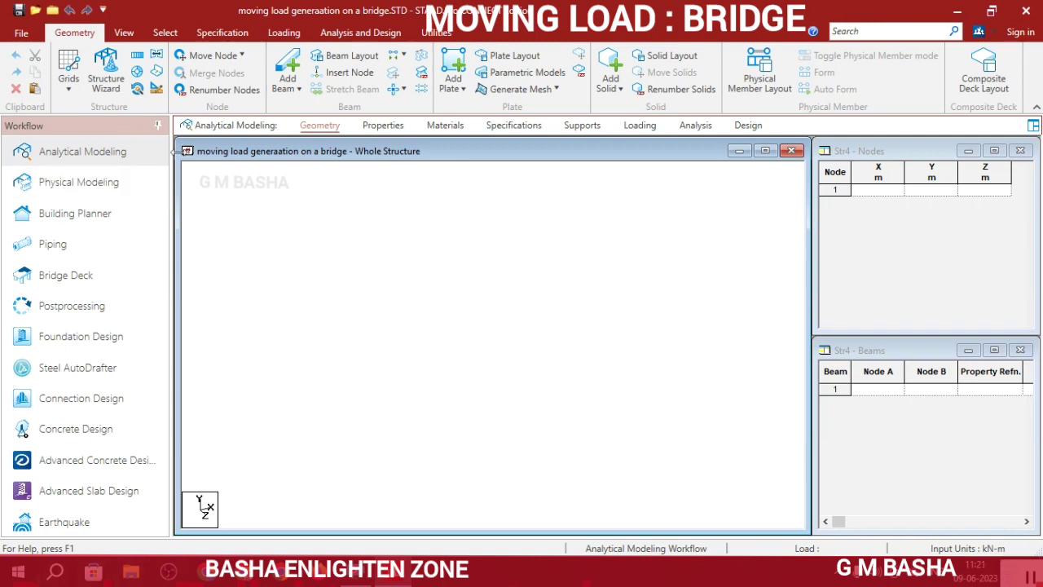
- Switch the Default beam grid to the X-Z plane with 1 m line spacing
click(69, 85)
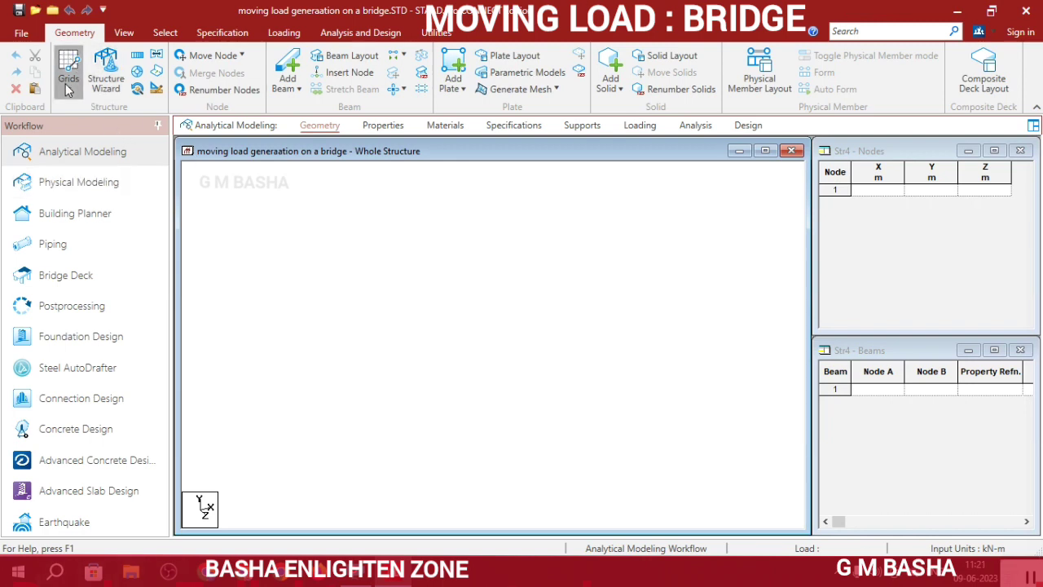
click(88, 112)
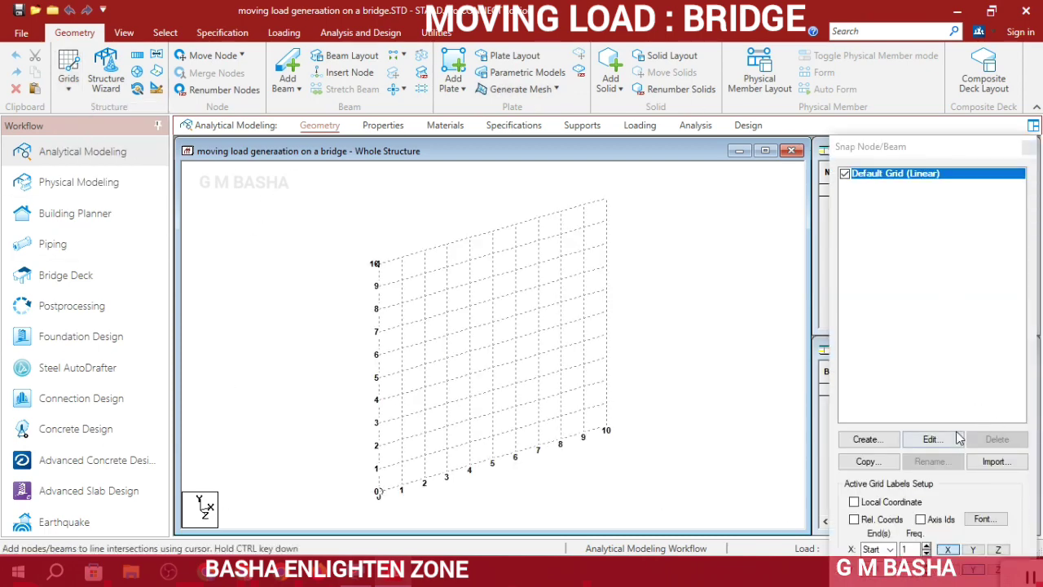
click(931, 439)
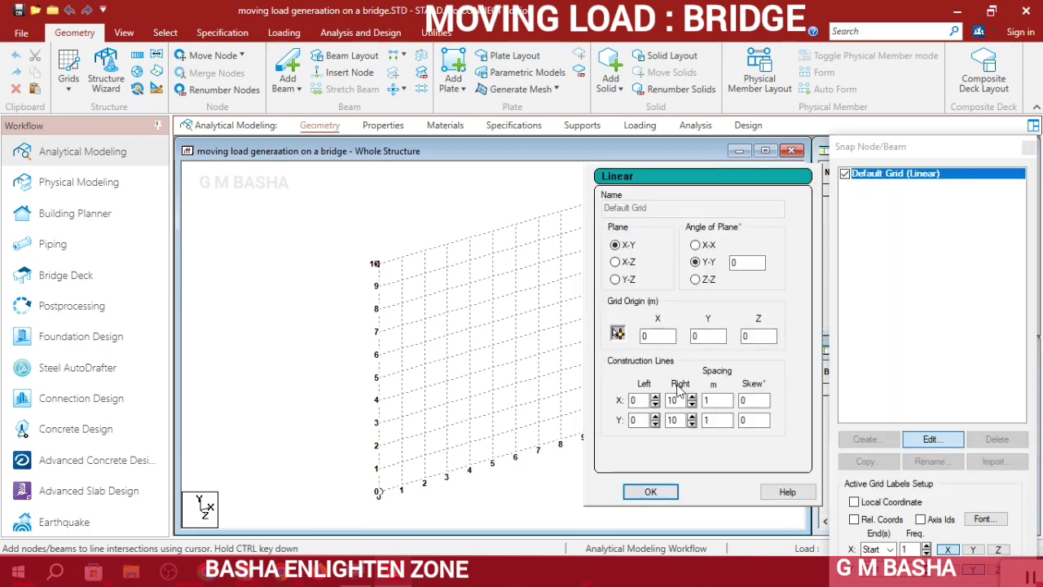
click(636, 264)
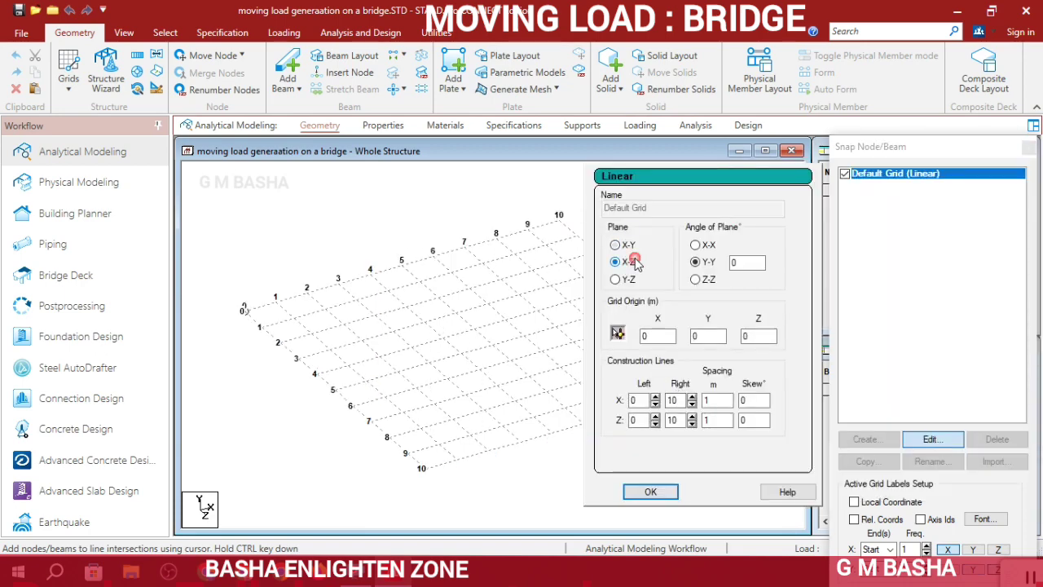
click(650, 492)
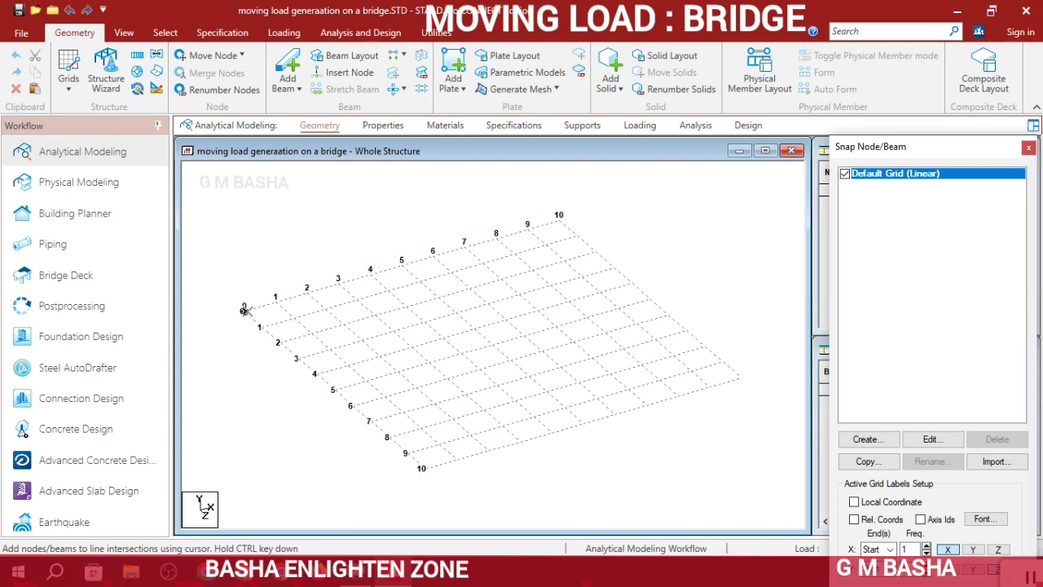
- Draw a closed chain of beams around the rectangular deck perimeter on the grid nodes
click(243, 308)
click(278, 301)
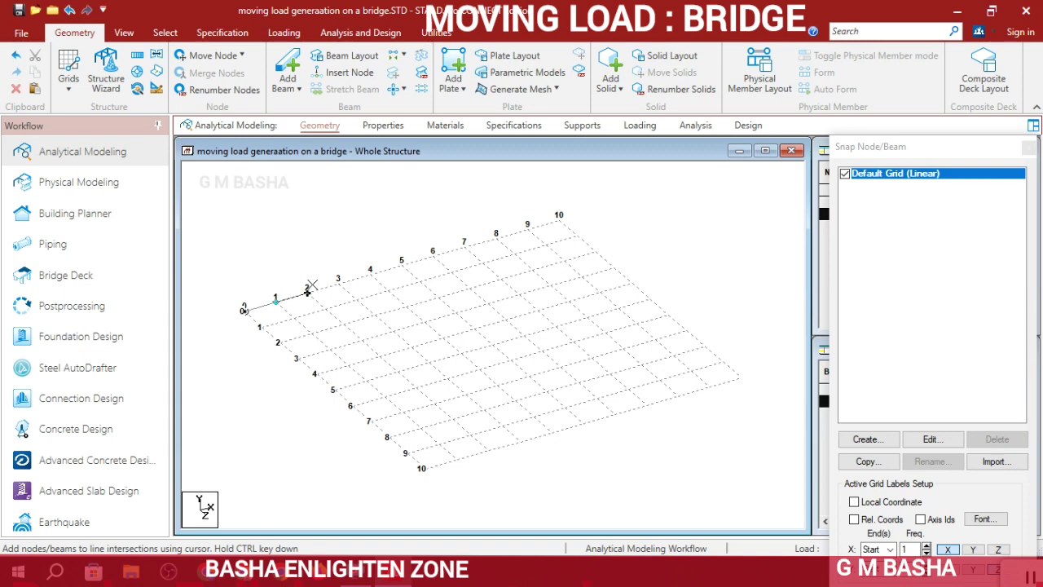
click(307, 291)
click(338, 280)
click(370, 274)
click(402, 264)
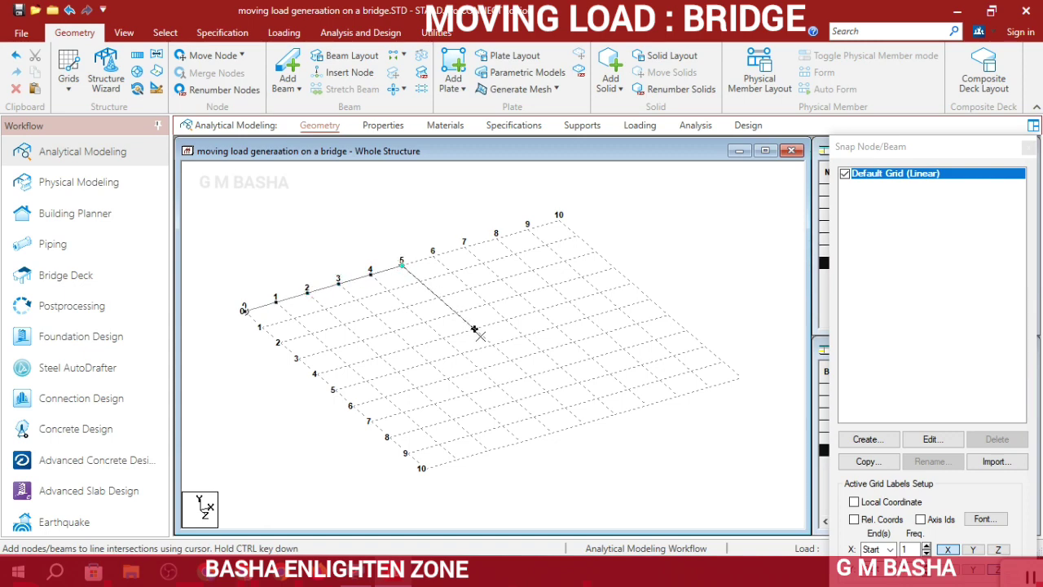
click(492, 344)
click(461, 353)
click(430, 362)
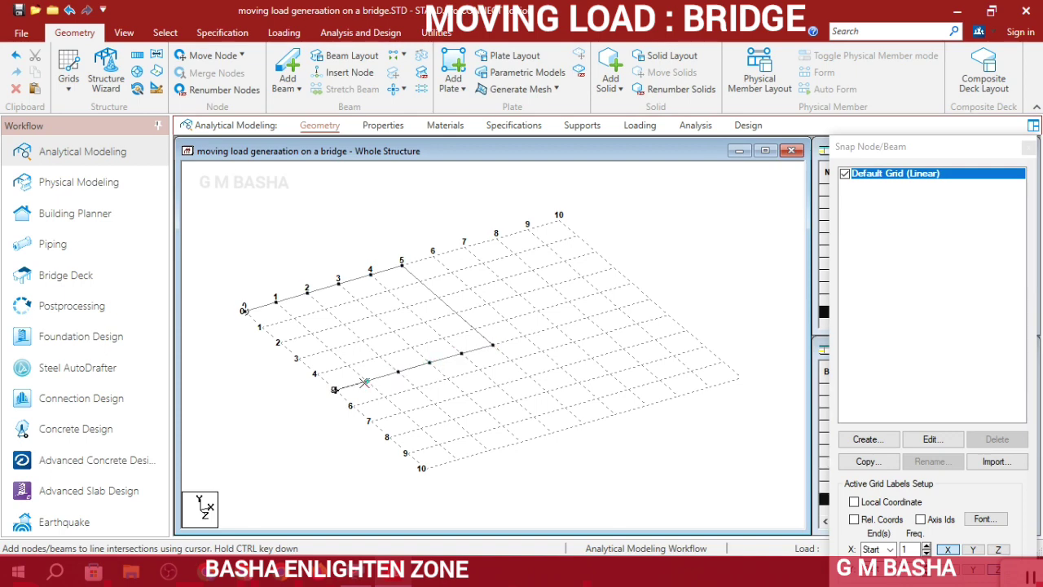
click(335, 388)
click(238, 313)
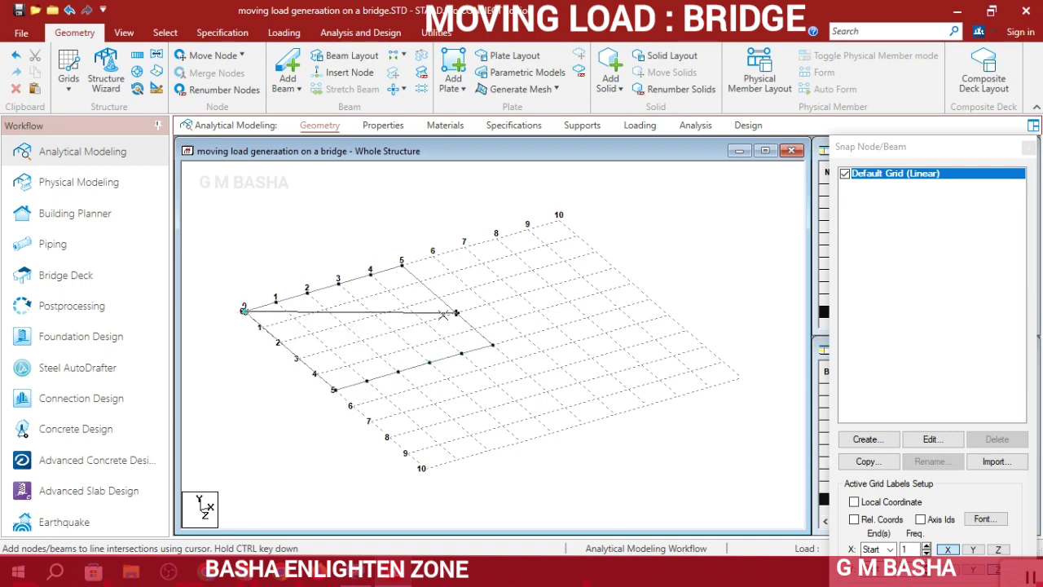
key(Escape)
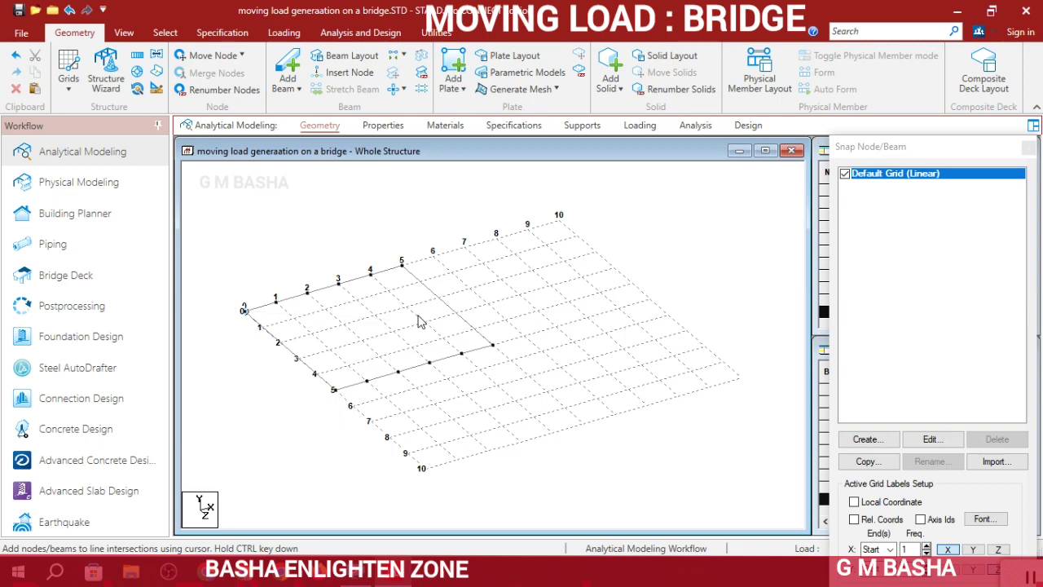
- Hide the grid and add four cross beams between opposite edge nodes
click(847, 174)
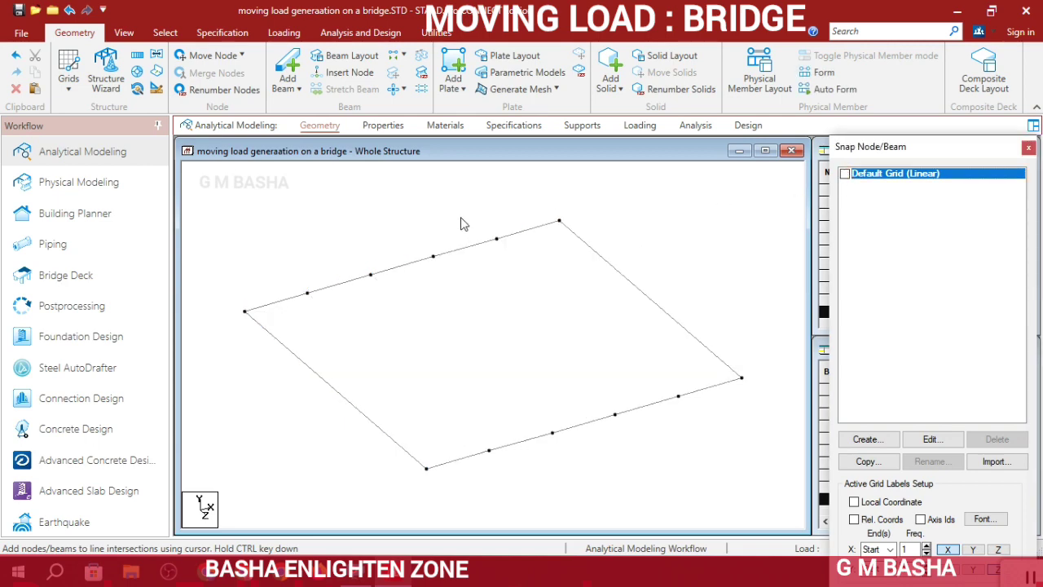
click(279, 70)
drag(307, 292, 488, 450)
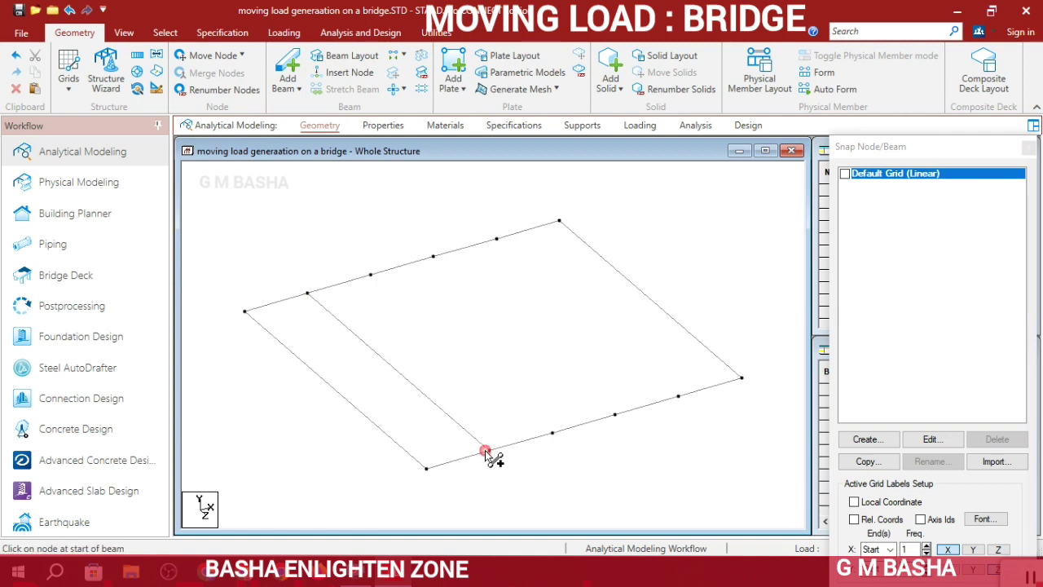
drag(371, 275, 553, 434)
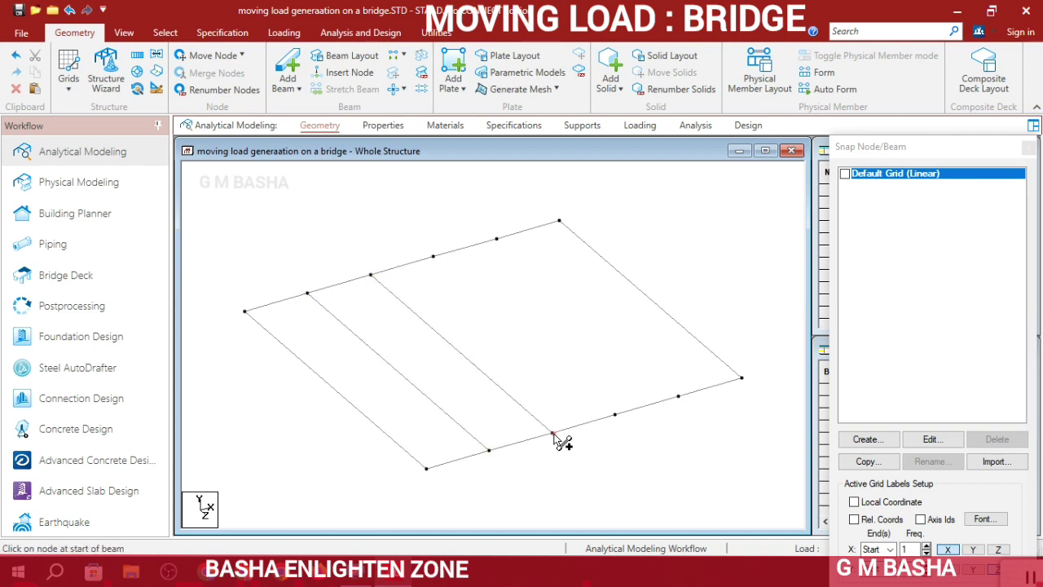
drag(434, 258, 614, 416)
drag(503, 238, 679, 397)
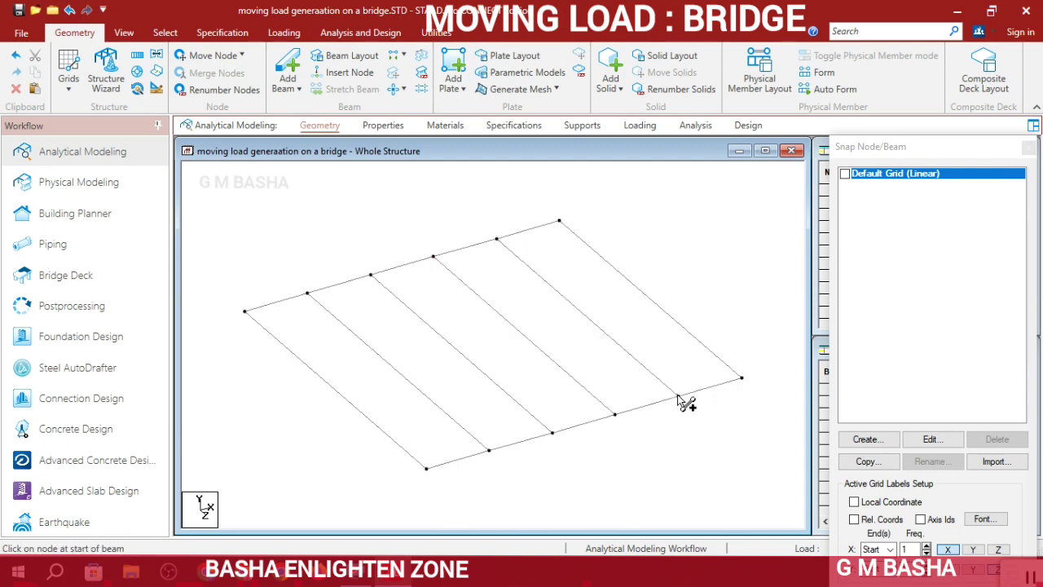
scroll(579, 305, down, 3)
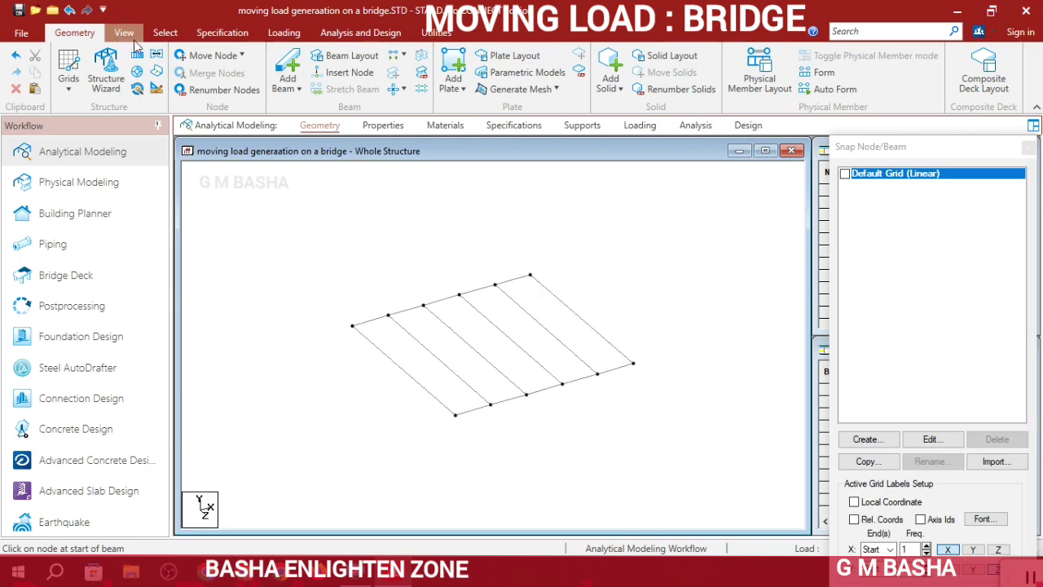
- Box-select all beams of the deck panel with the beam cursor
click(160, 38)
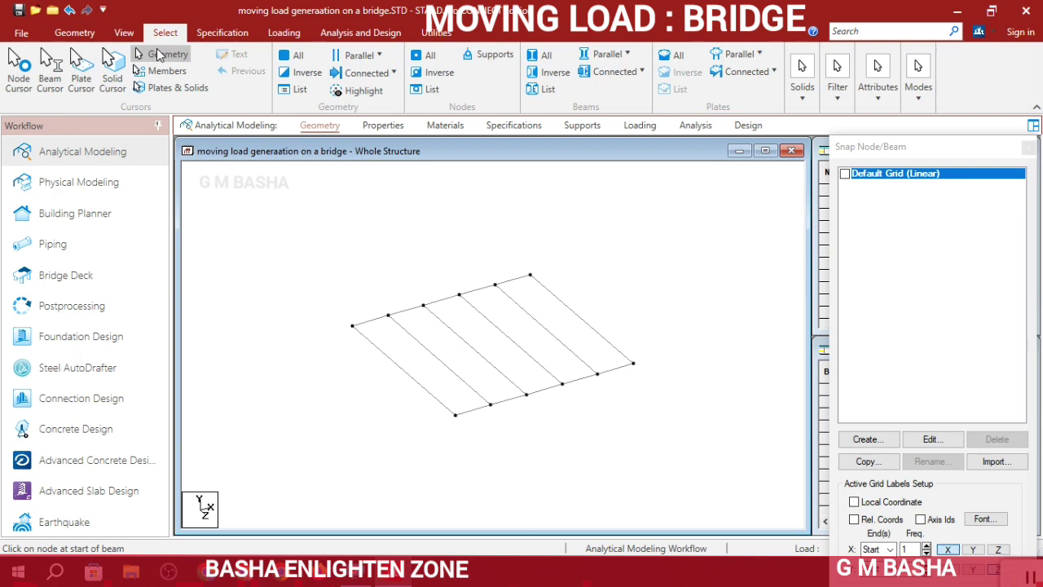
click(151, 54)
drag(269, 229, 699, 496)
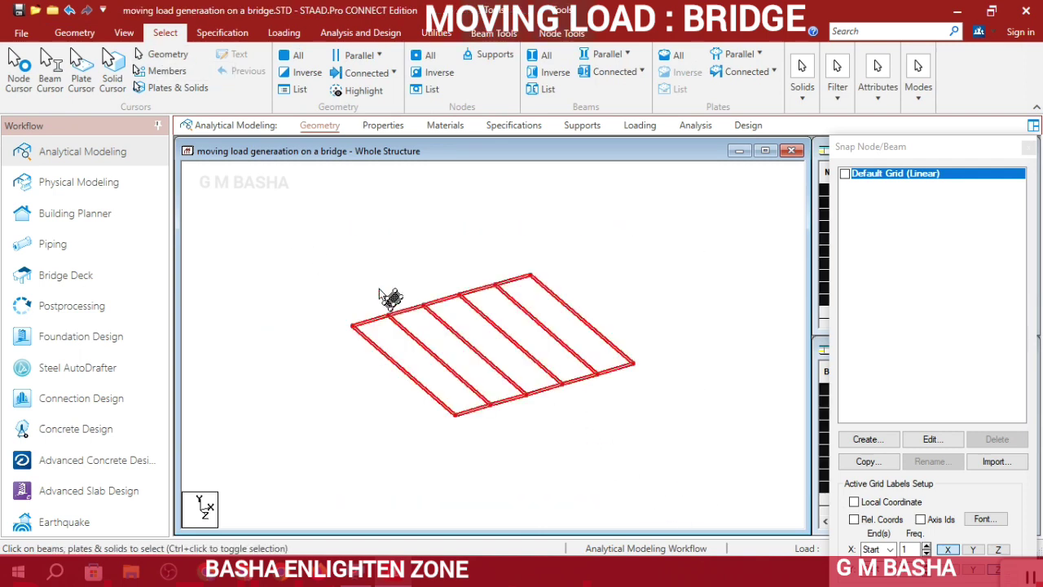
- Translationally repeat the panel along Z in 4 steps of 5 m
click(73, 33)
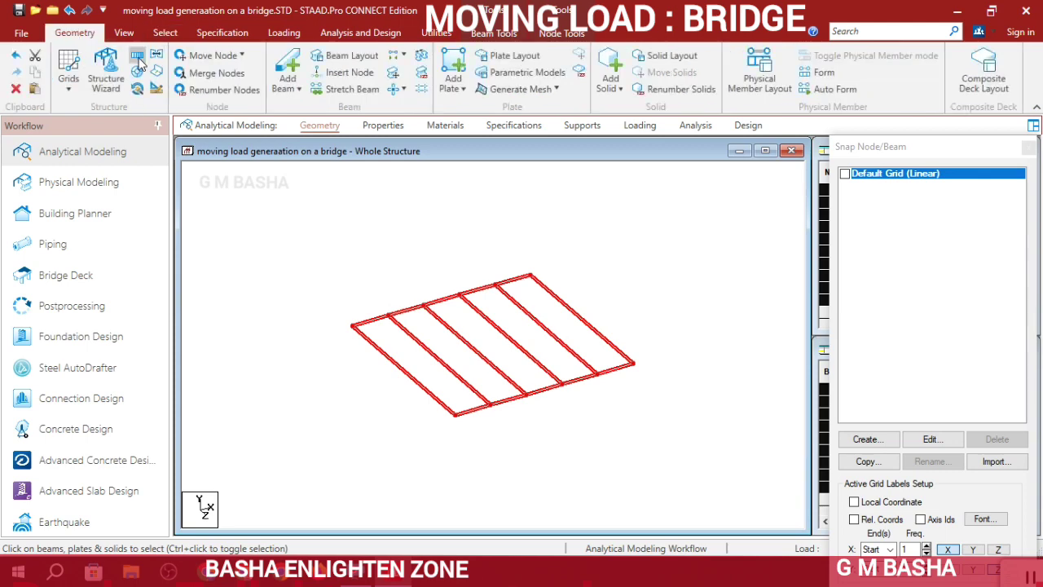
click(138, 60)
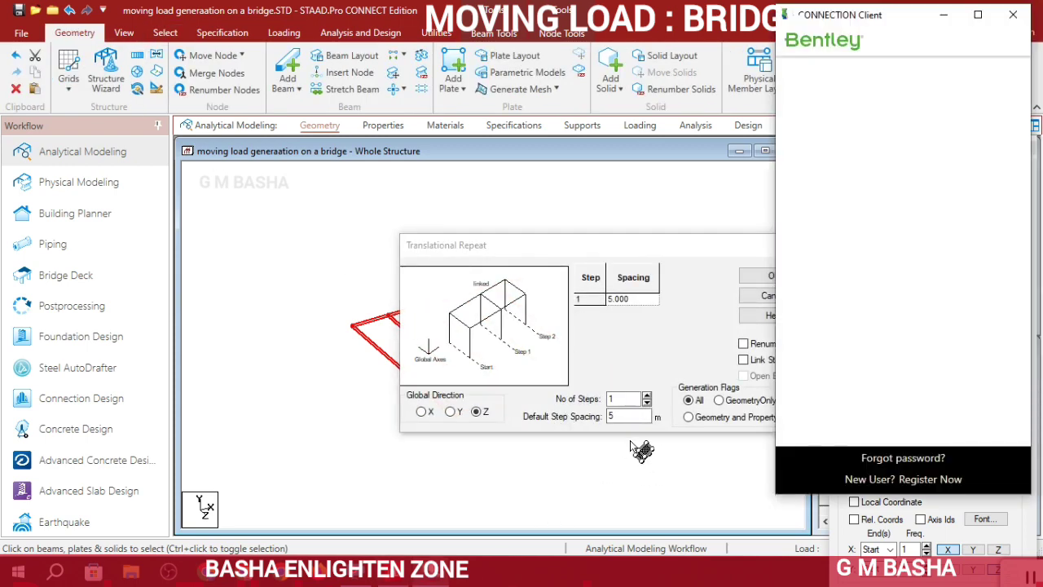
click(1010, 16)
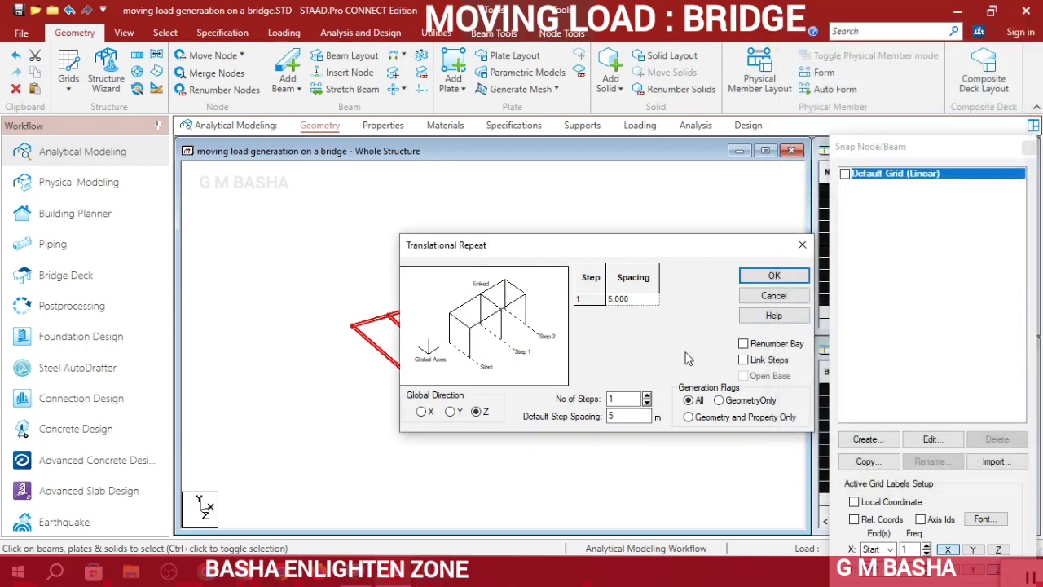
click(646, 395)
click(646, 395)
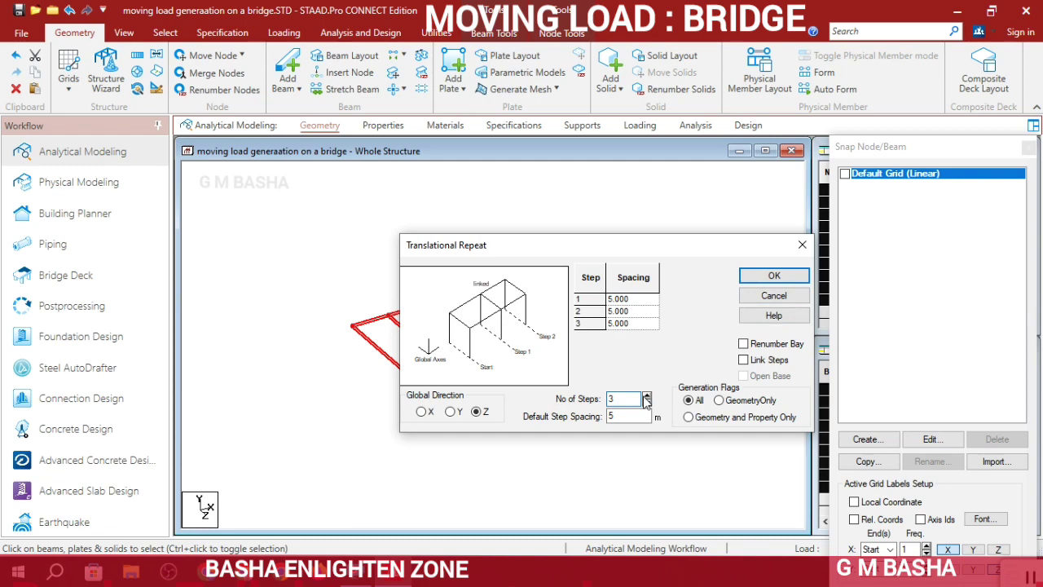
click(646, 396)
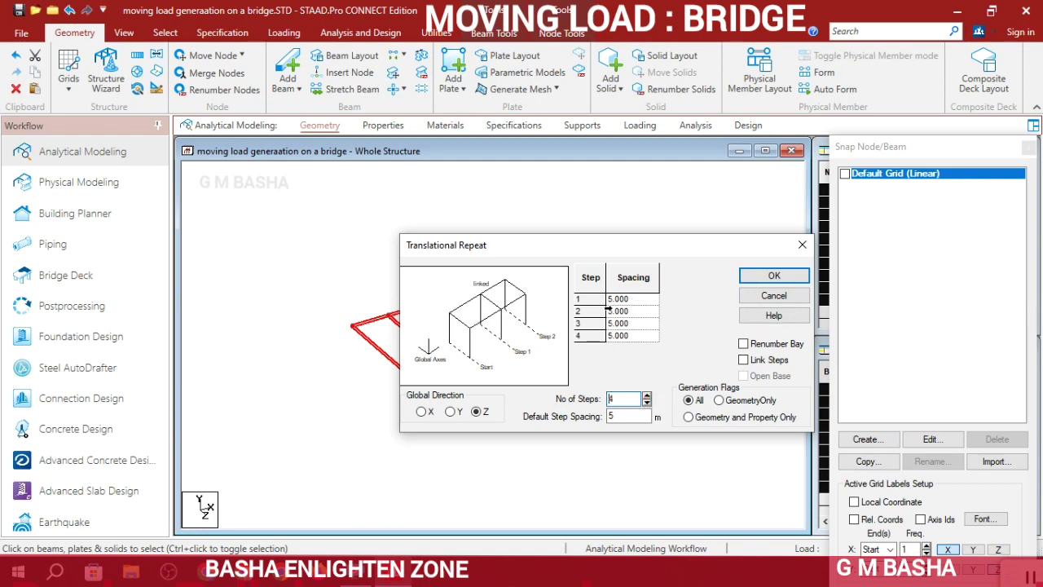
click(774, 276)
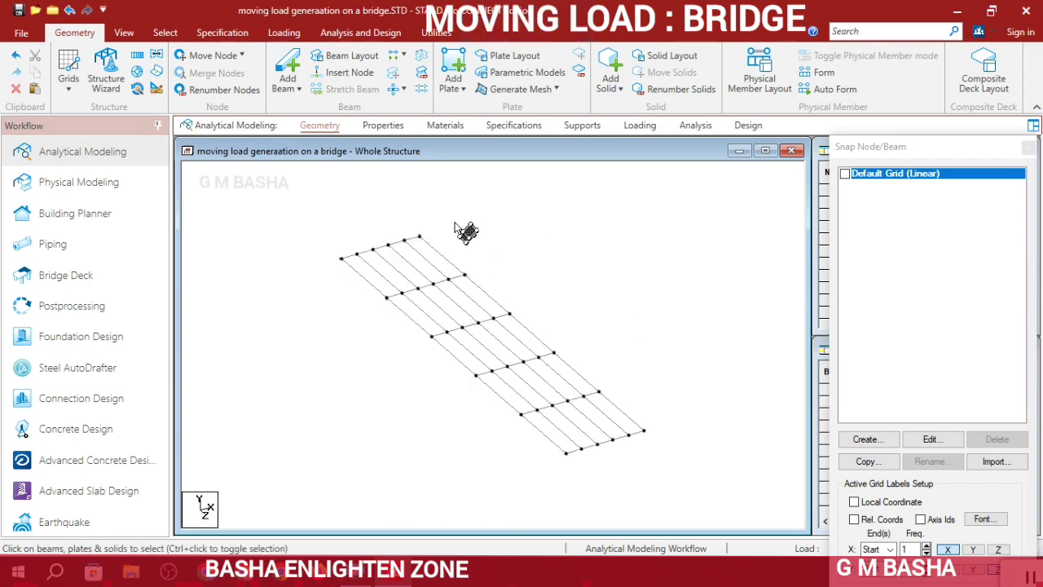
click(438, 34)
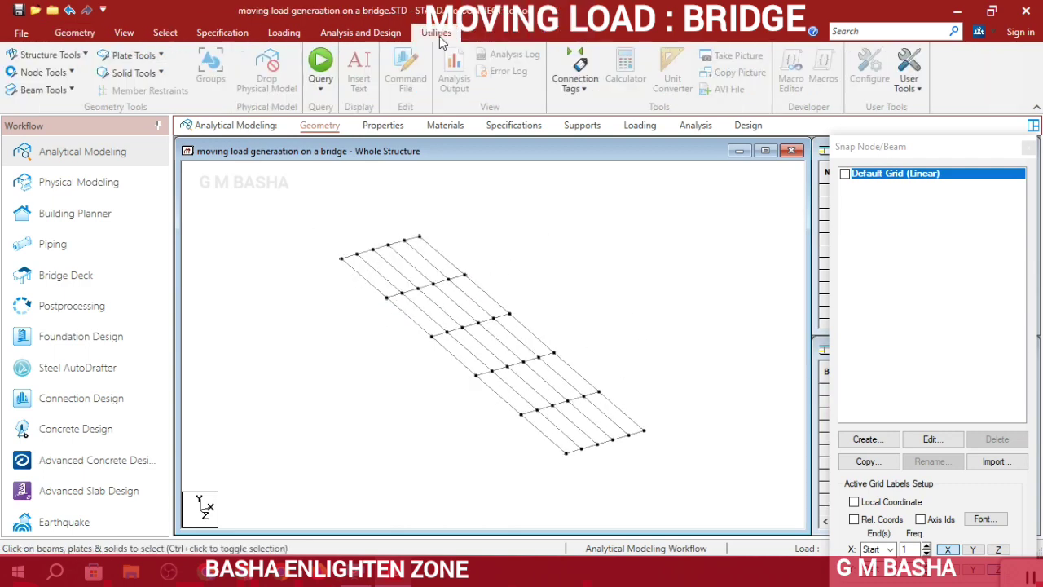
click(42, 71)
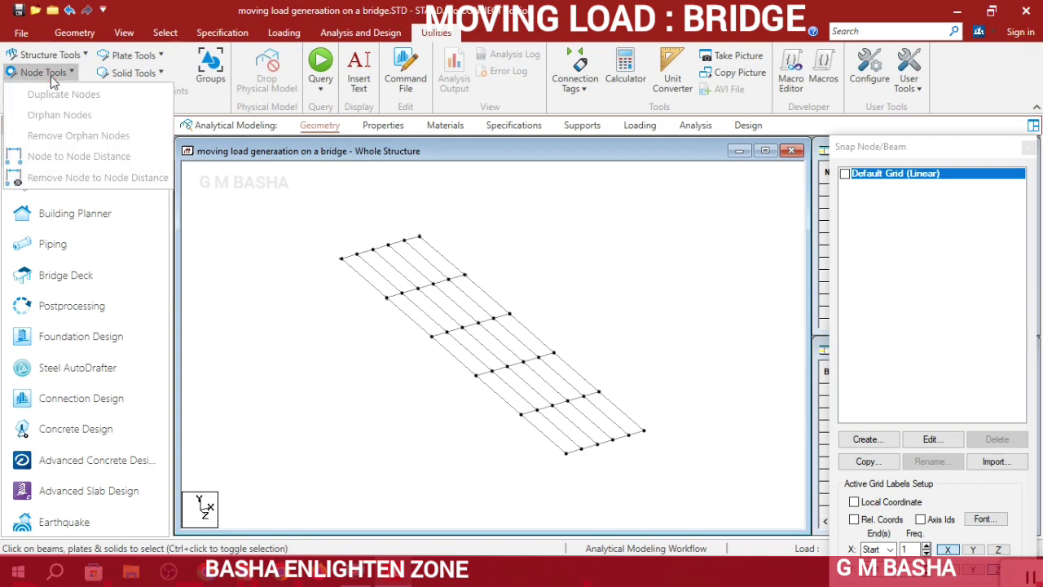
click(55, 160)
click(342, 261)
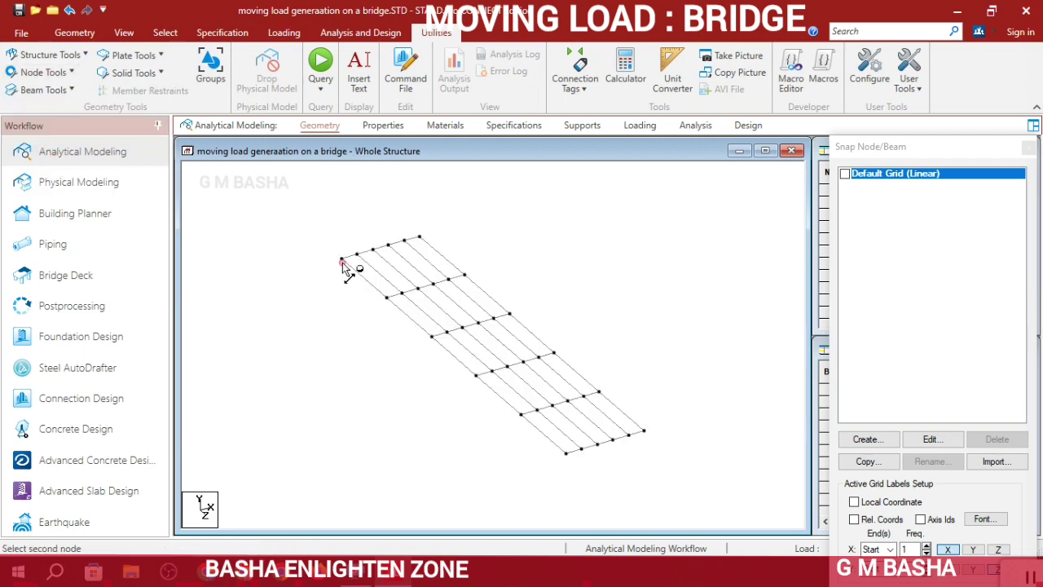
click(419, 237)
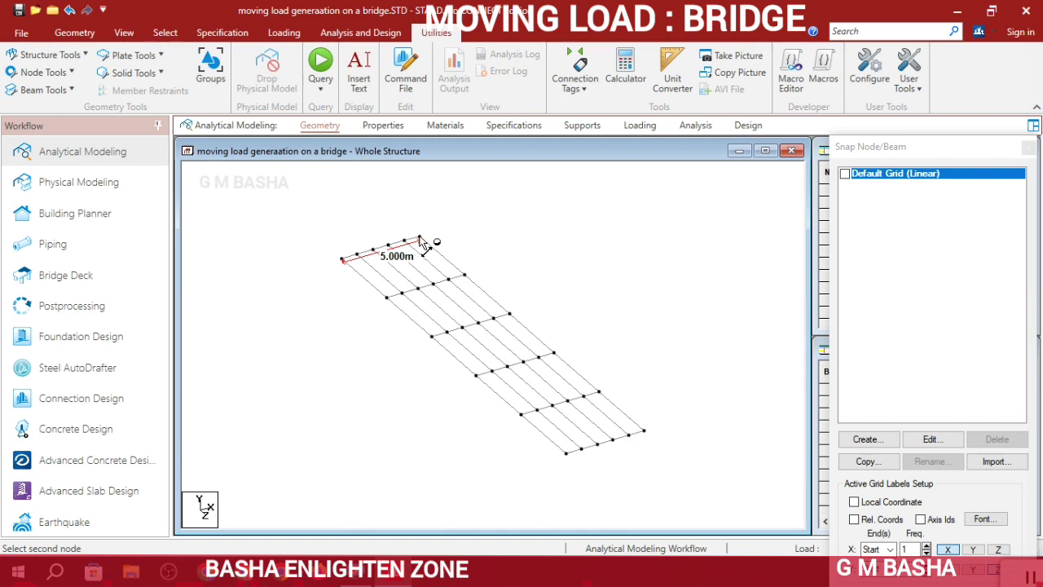
click(642, 430)
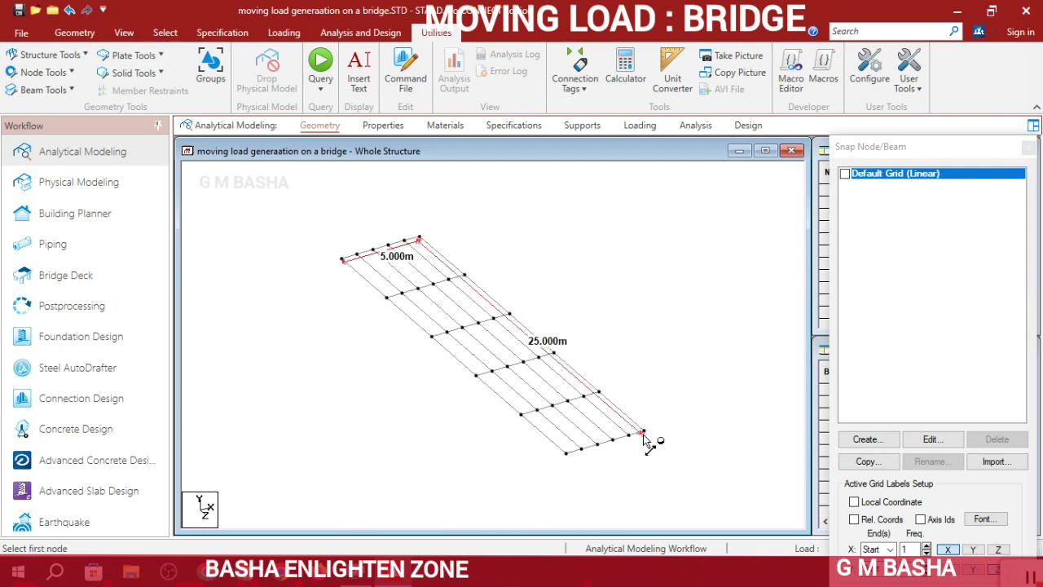
click(566, 453)
click(581, 449)
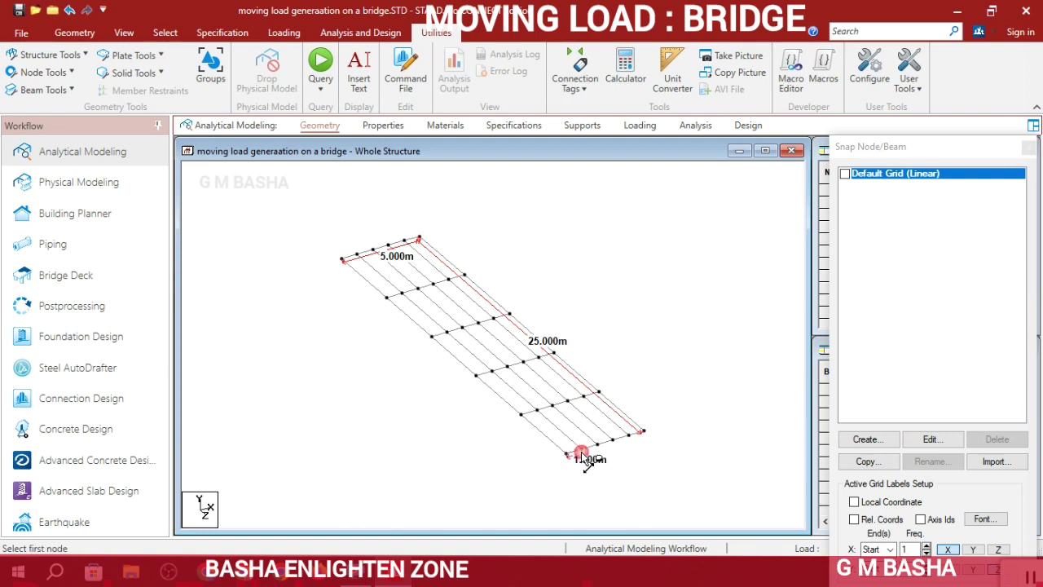
click(520, 416)
click(567, 454)
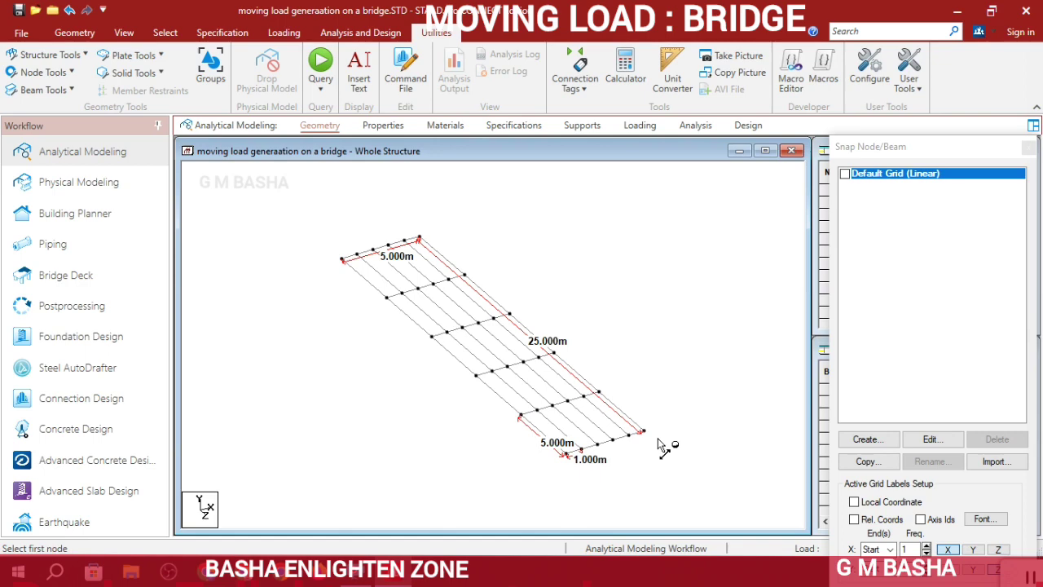
click(45, 72)
click(72, 178)
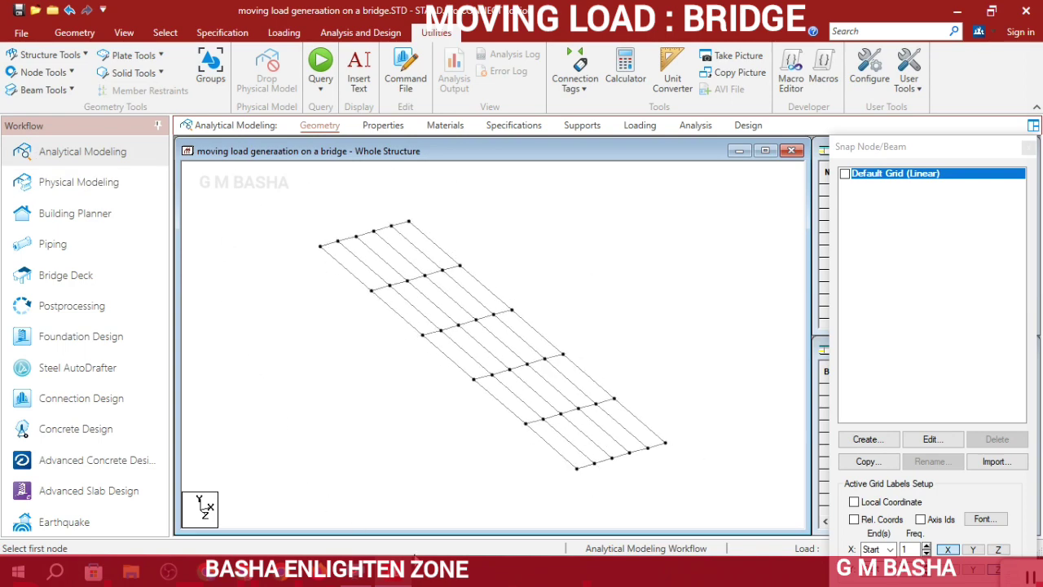
scroll(476, 307, down, 1)
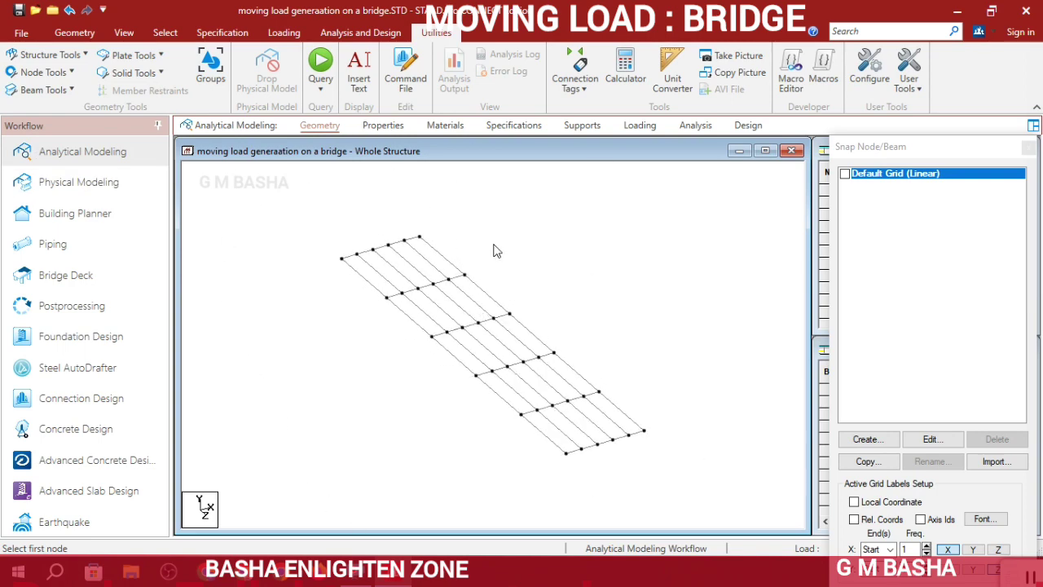
click(582, 124)
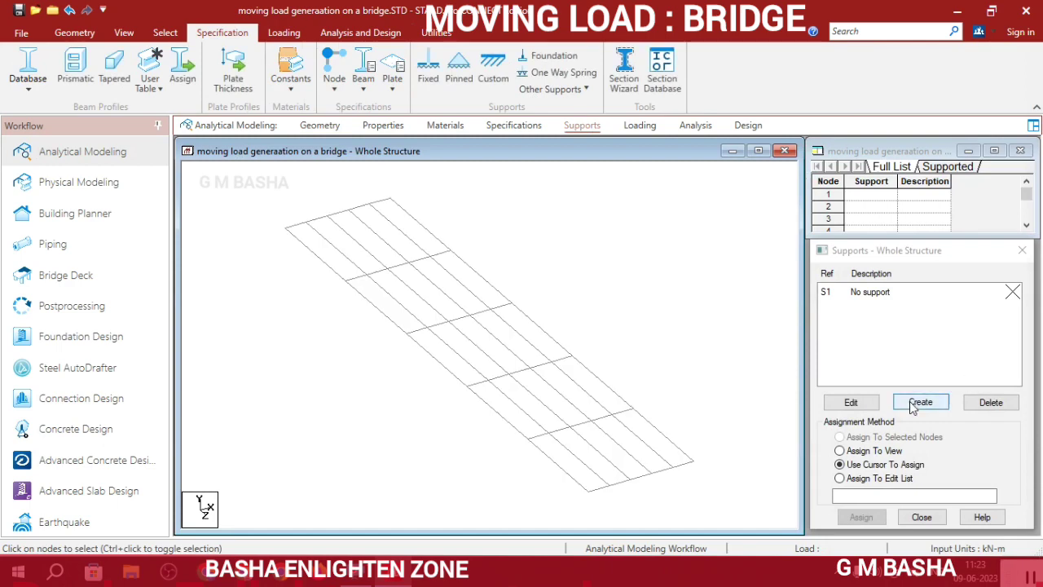
- Create a pinned support definition, Support 2
click(914, 404)
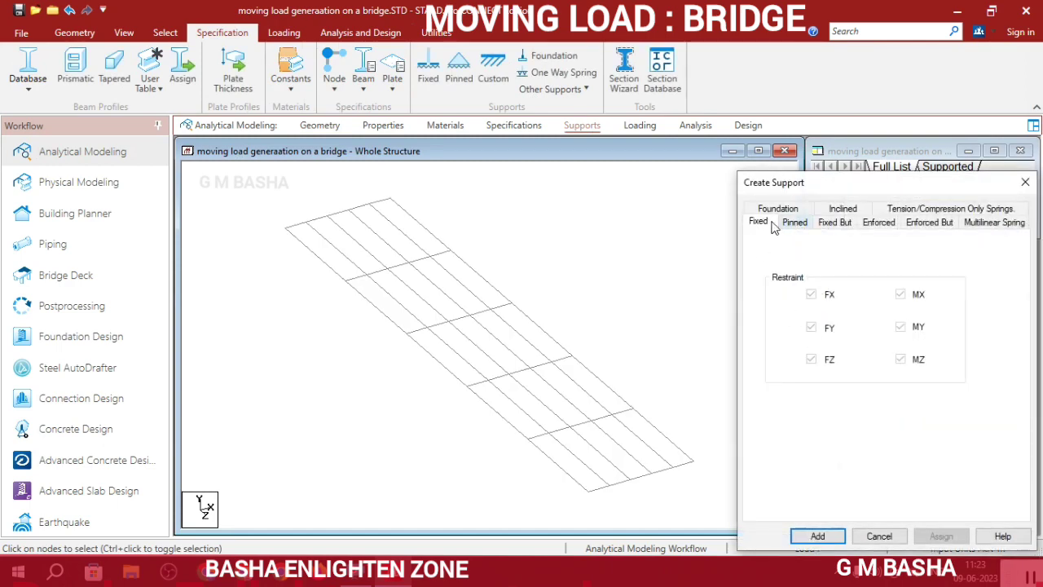
click(804, 223)
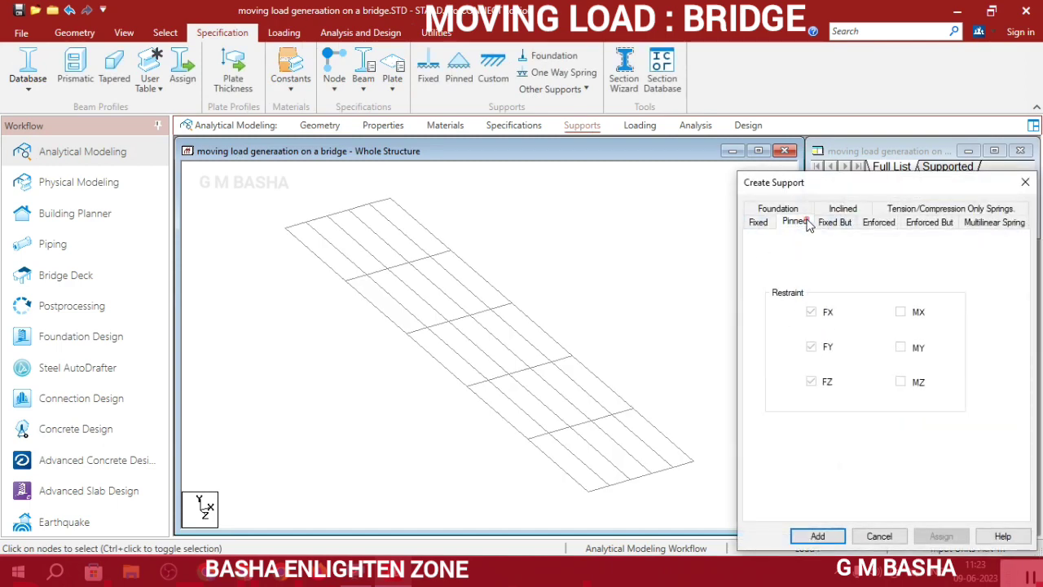
click(817, 535)
- Assign Support 2 to nodes 31–36 and 1–6 at both deck ends
click(879, 314)
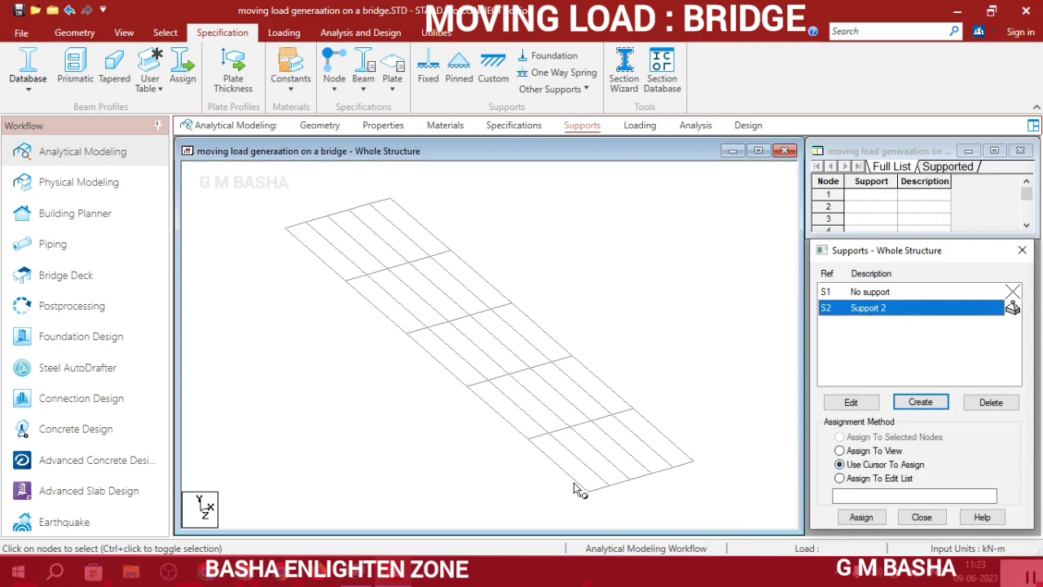
mouse_move(556, 471)
mouse_down()
mouse_move(791, 498)
mouse_move(550, 459)
mouse_up()
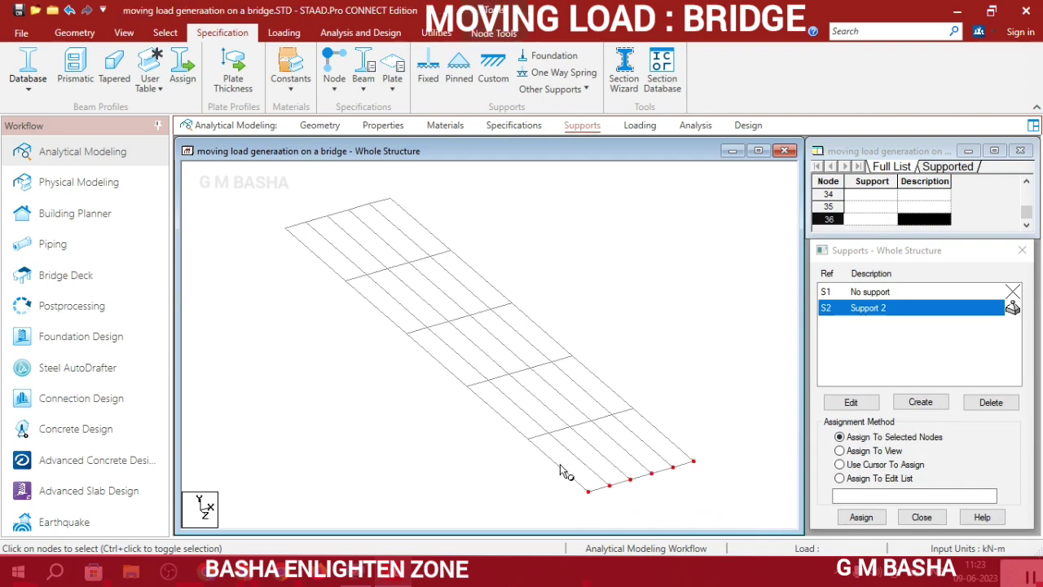
click(867, 521)
click(866, 426)
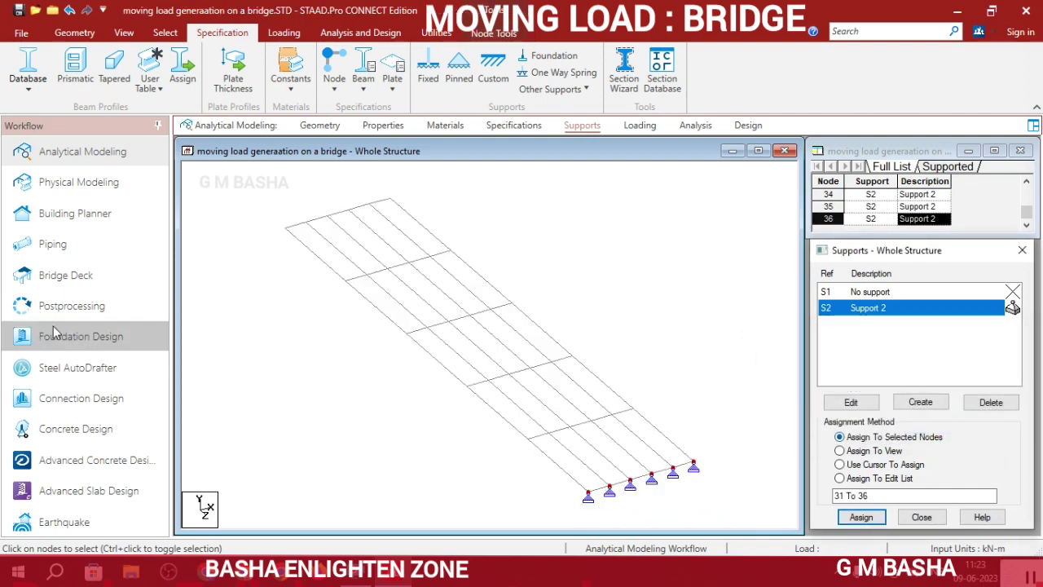
drag(223, 176, 440, 236)
click(865, 518)
click(866, 427)
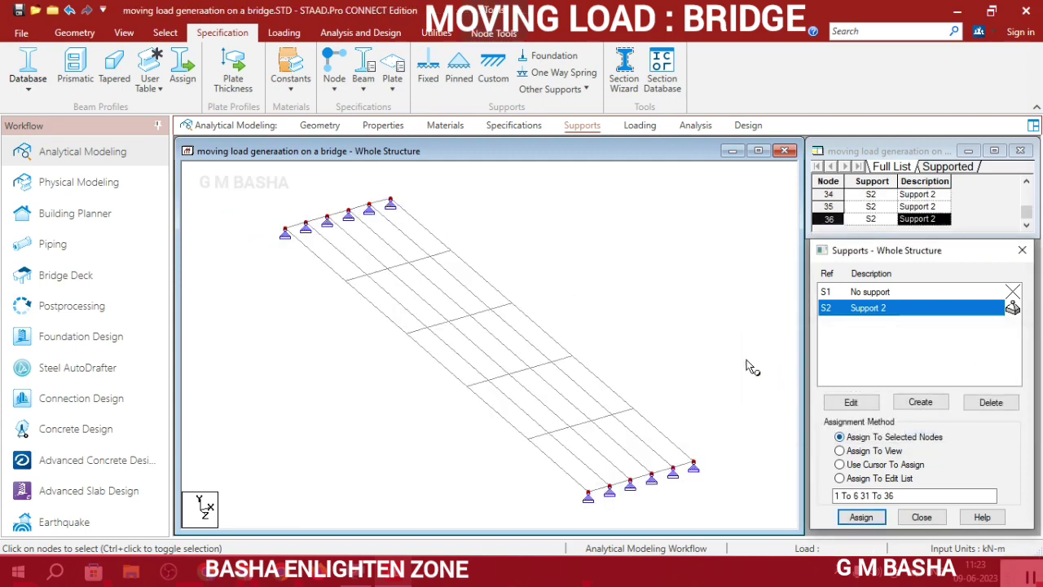
scroll(628, 279, down, 2)
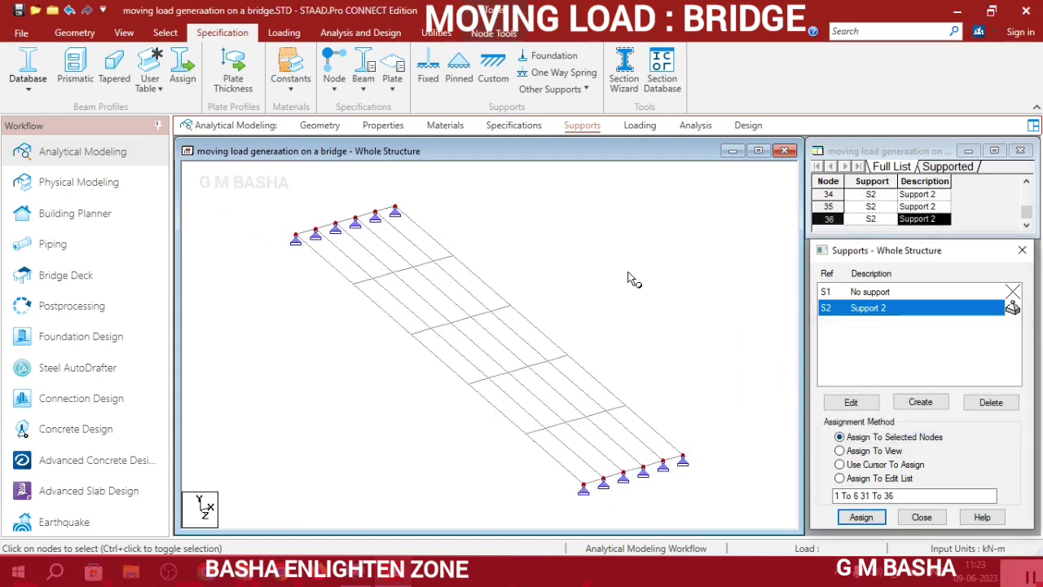
- Open the steel section database from the member Properties page
click(381, 128)
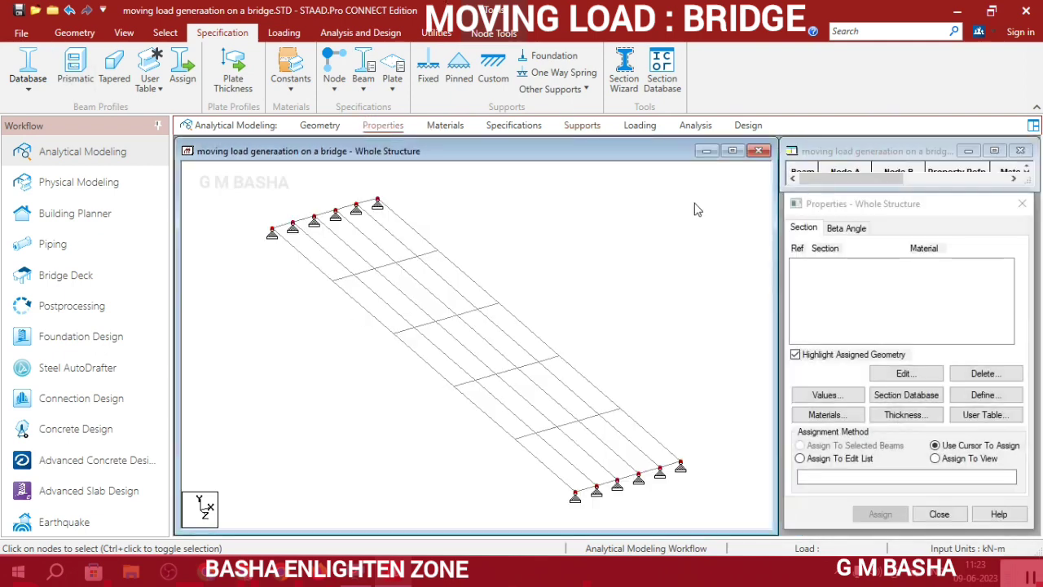
click(912, 395)
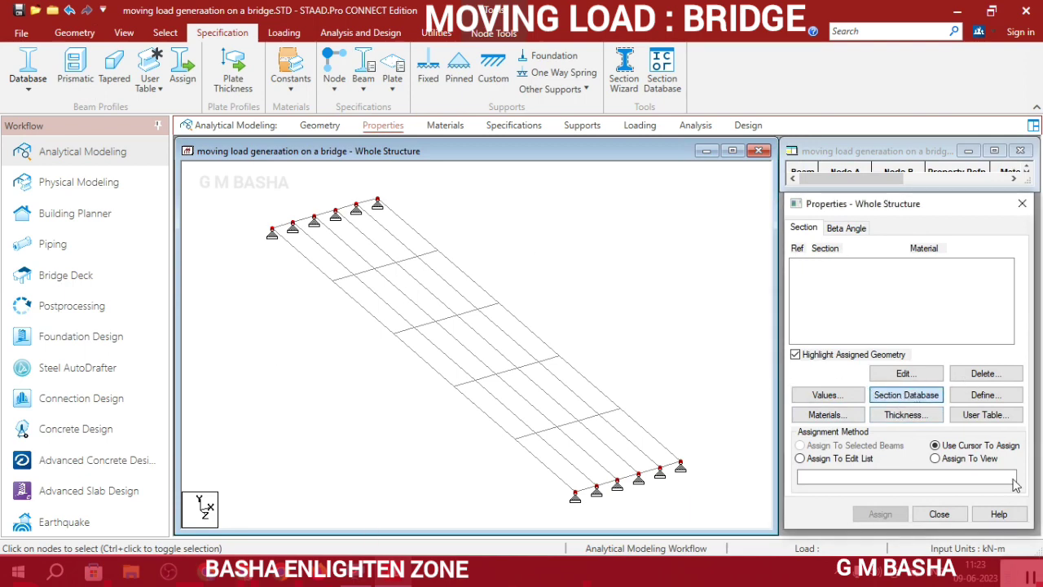
click(904, 394)
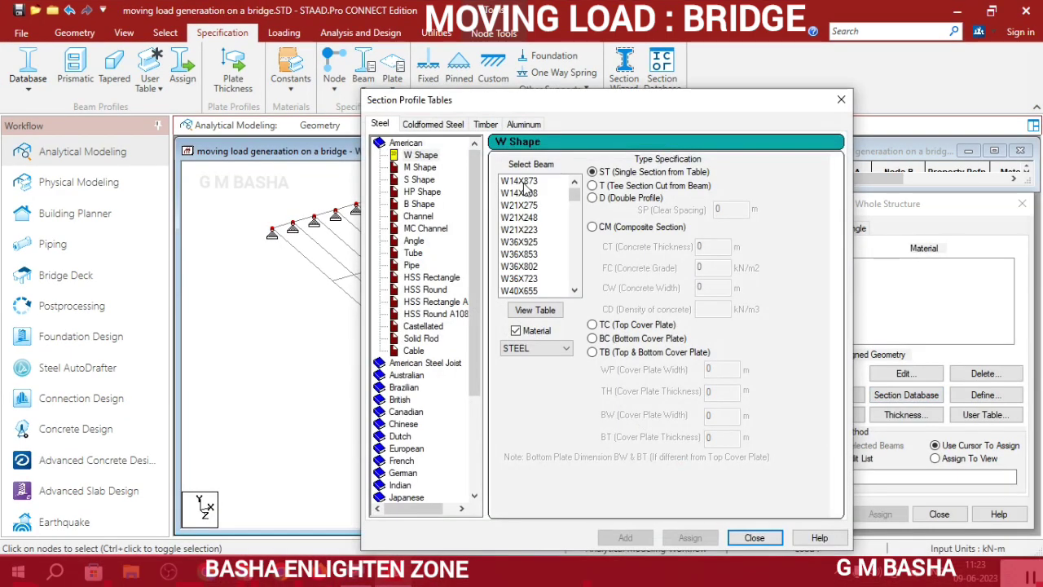
drag(497, 108, 495, 84)
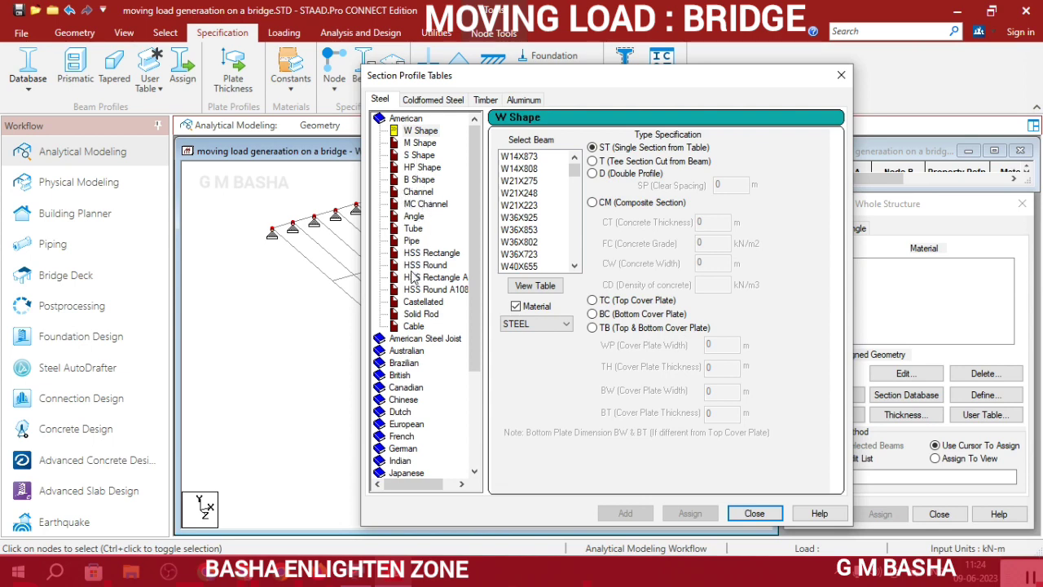
- Browse to the Jindal UB Shape sections and view their property table
click(416, 350)
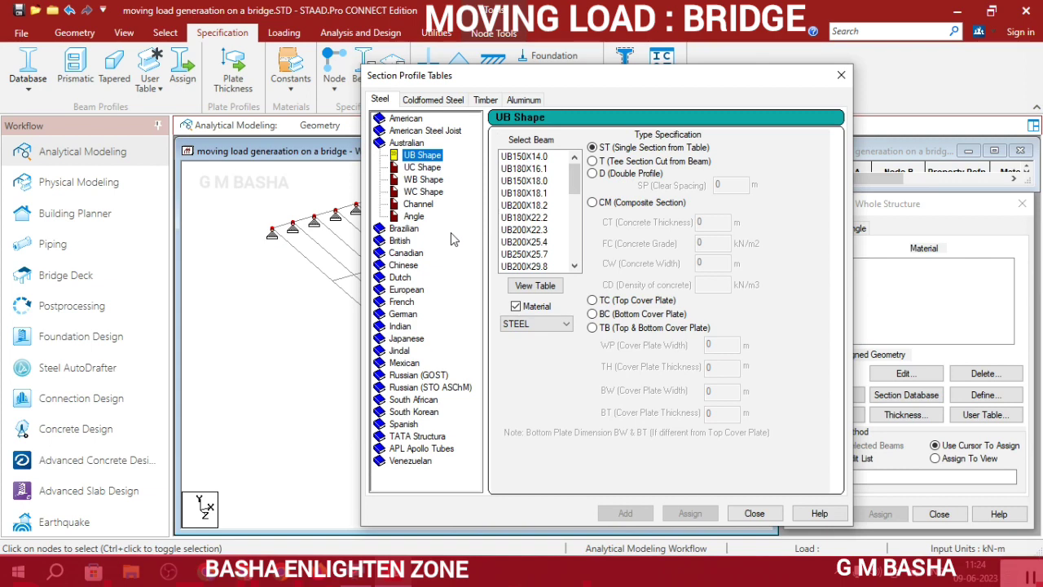
click(407, 326)
click(419, 278)
scroll(434, 314, down, 2)
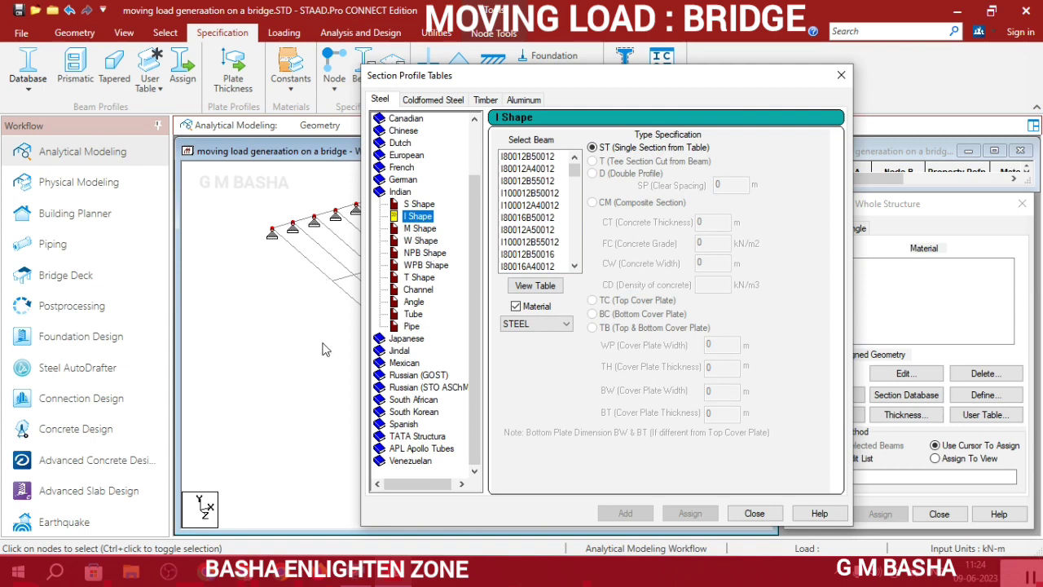
click(399, 351)
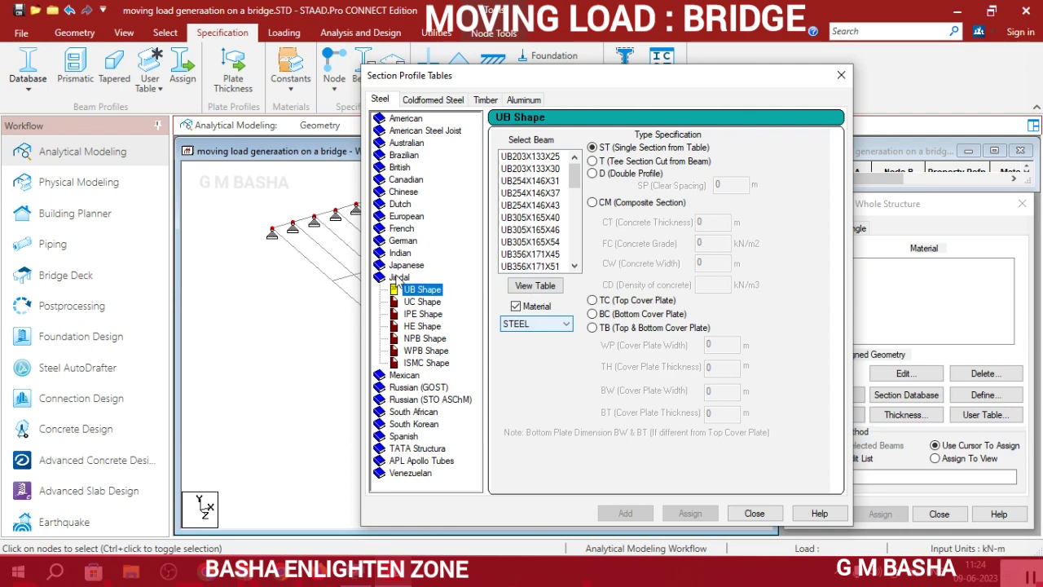
click(544, 287)
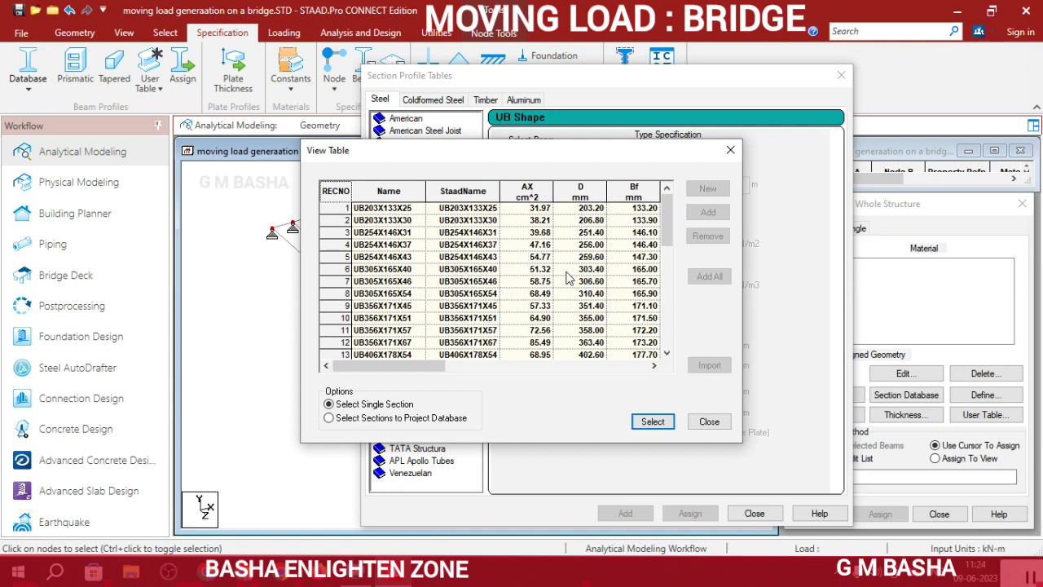
- Scroll across the UB table's Iz, Ix, Iy, Zz, Zy columns, then close the table
drag(398, 367, 417, 367)
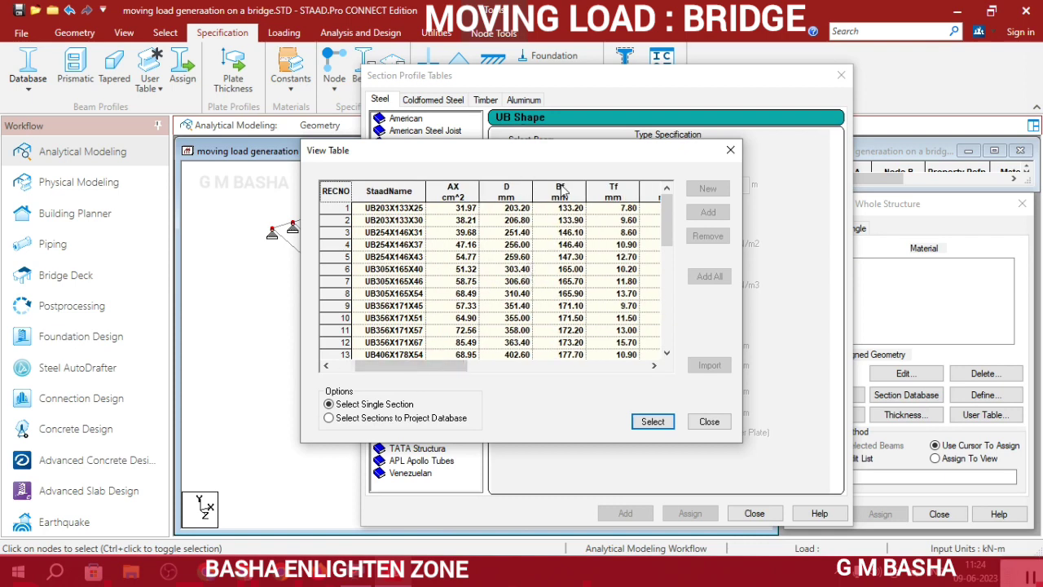
drag(418, 366, 538, 381)
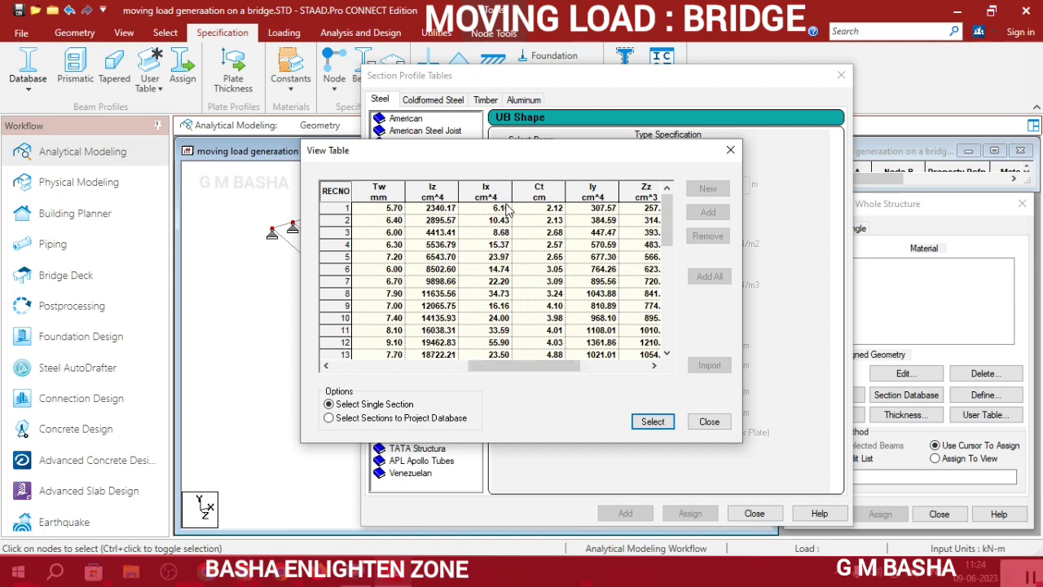
drag(530, 365, 619, 367)
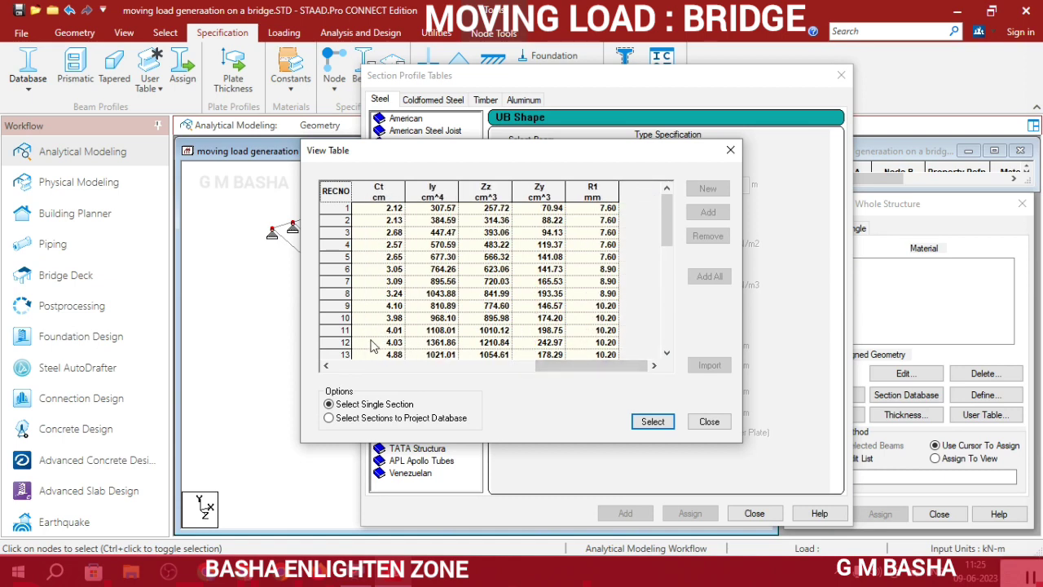
click(635, 423)
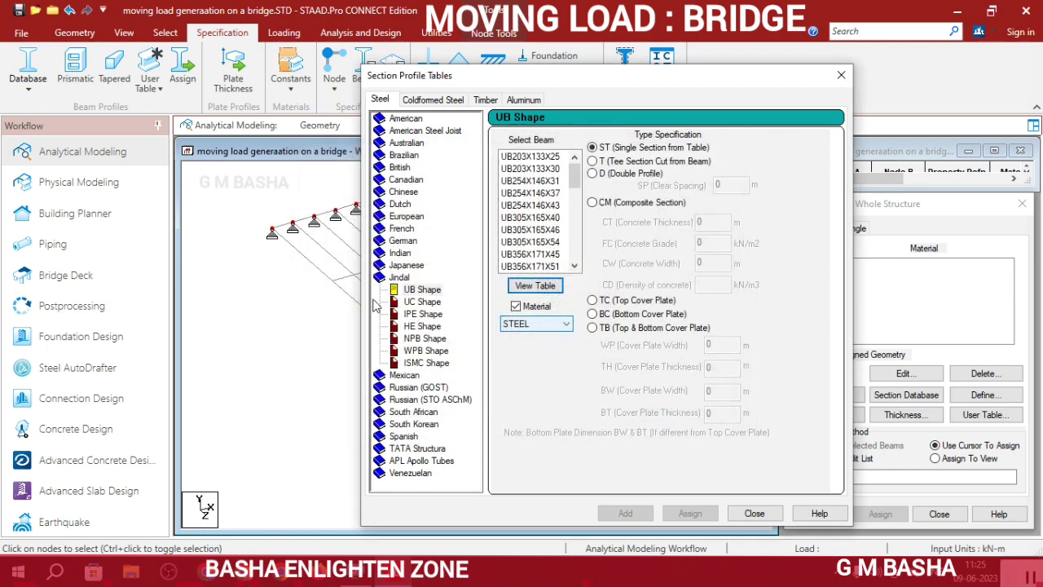
- Add the Jindal UB305X165X40 section to the properties list
click(526, 218)
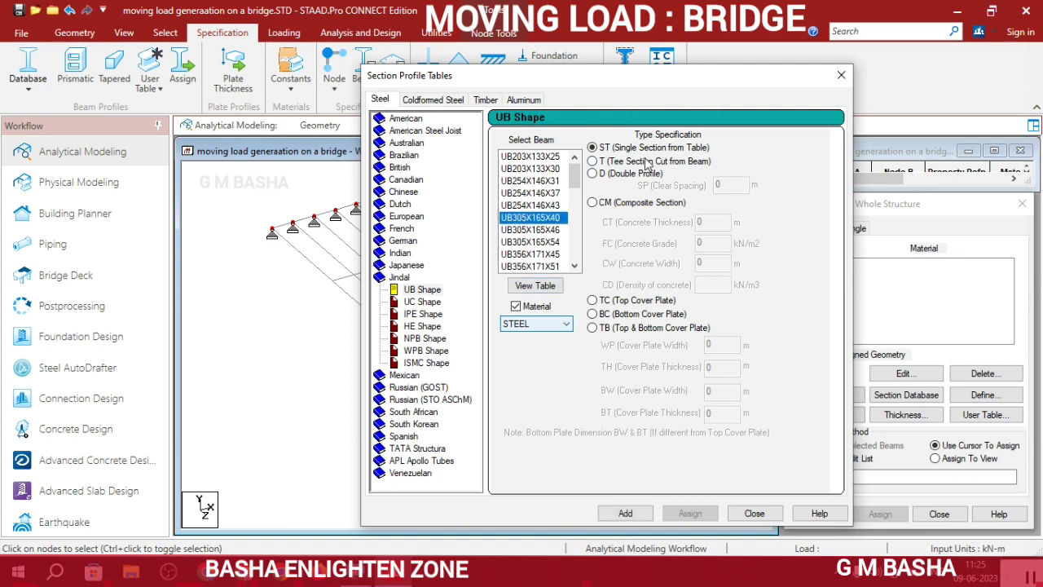
click(627, 512)
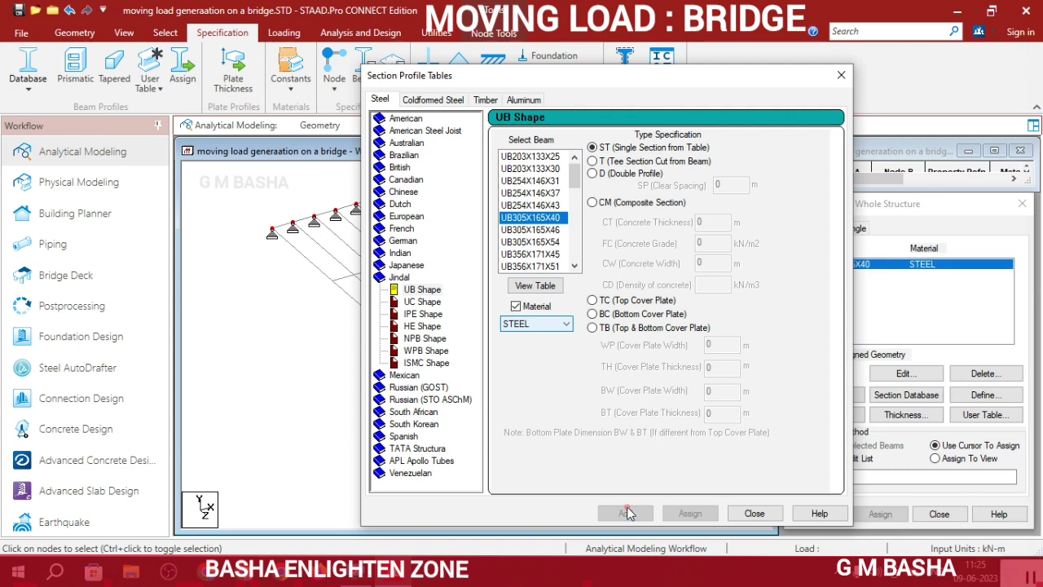
click(753, 513)
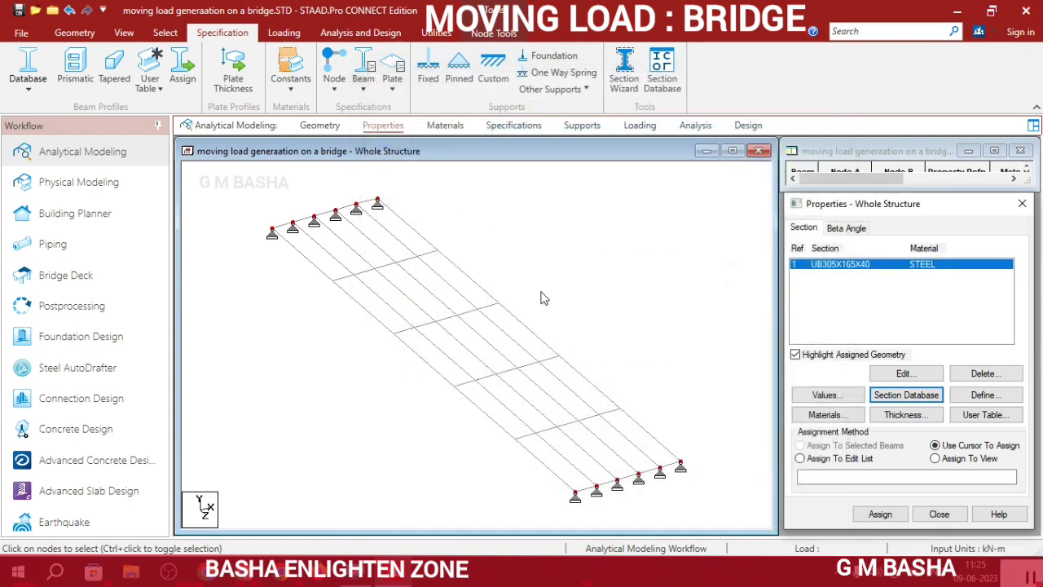
- Assign UB305X165X40 to all beams 1 to 75 in view
click(934, 458)
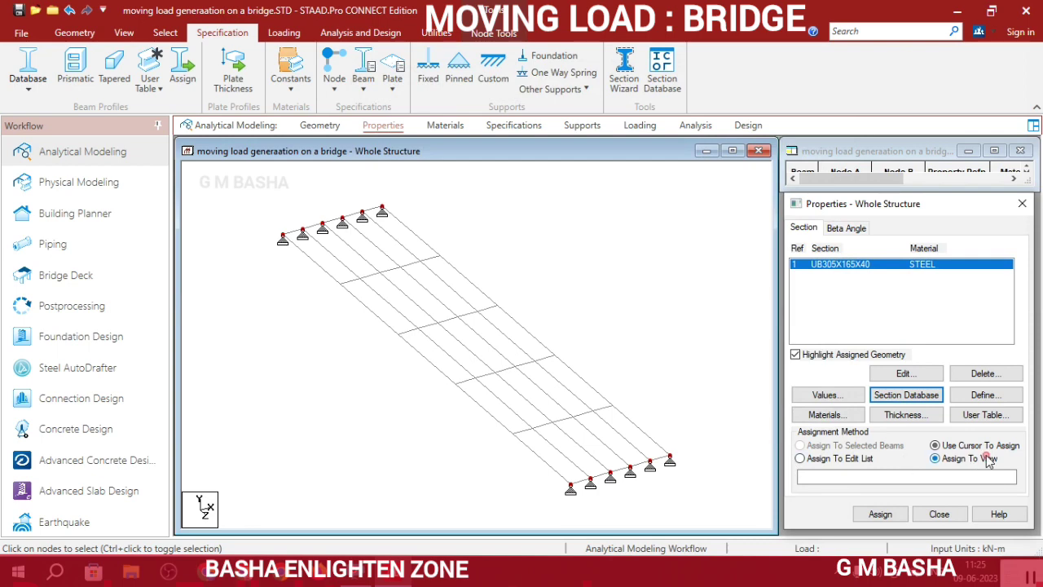
click(880, 514)
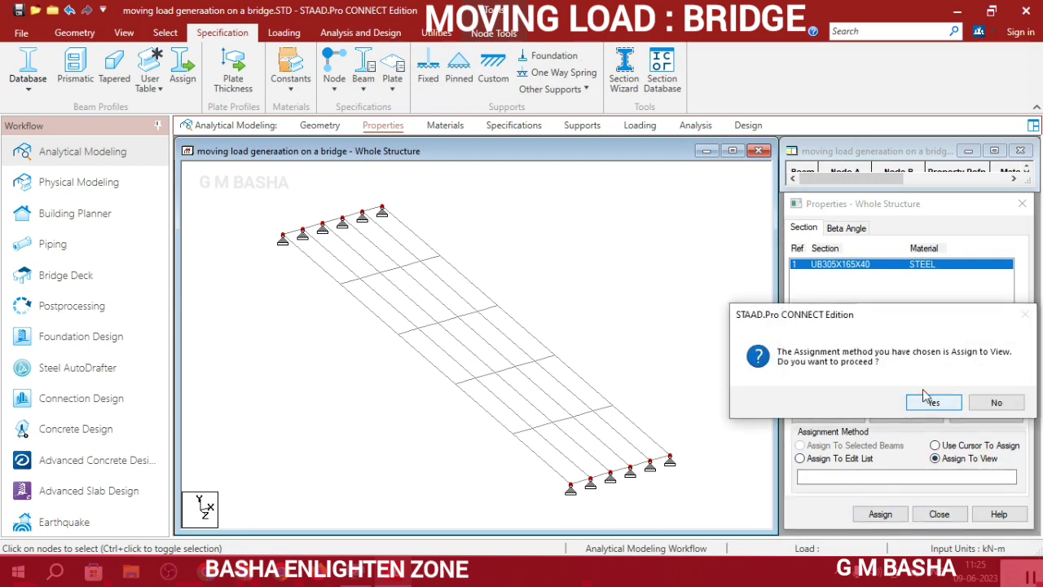
click(926, 395)
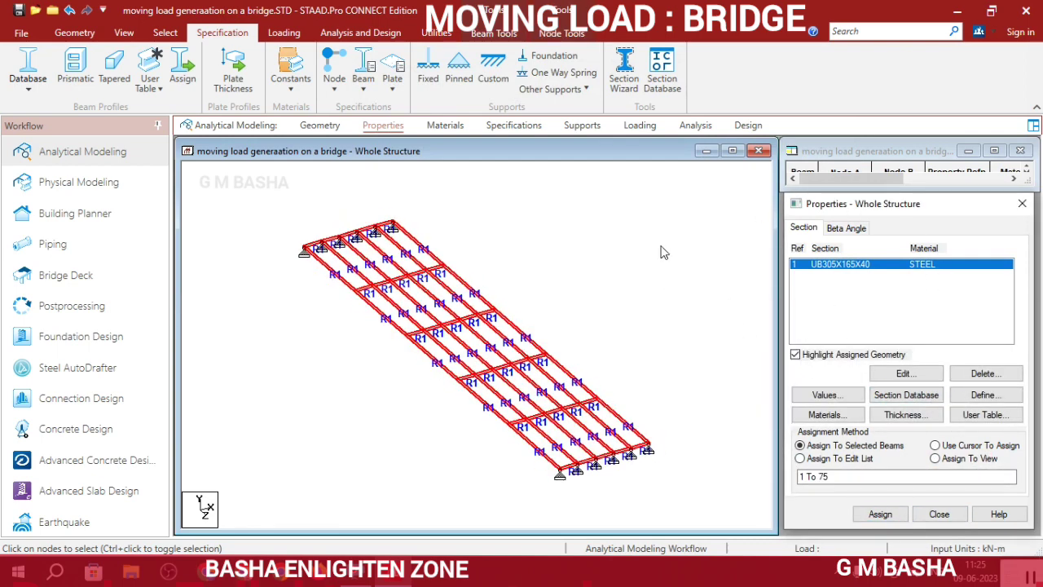
click(625, 360)
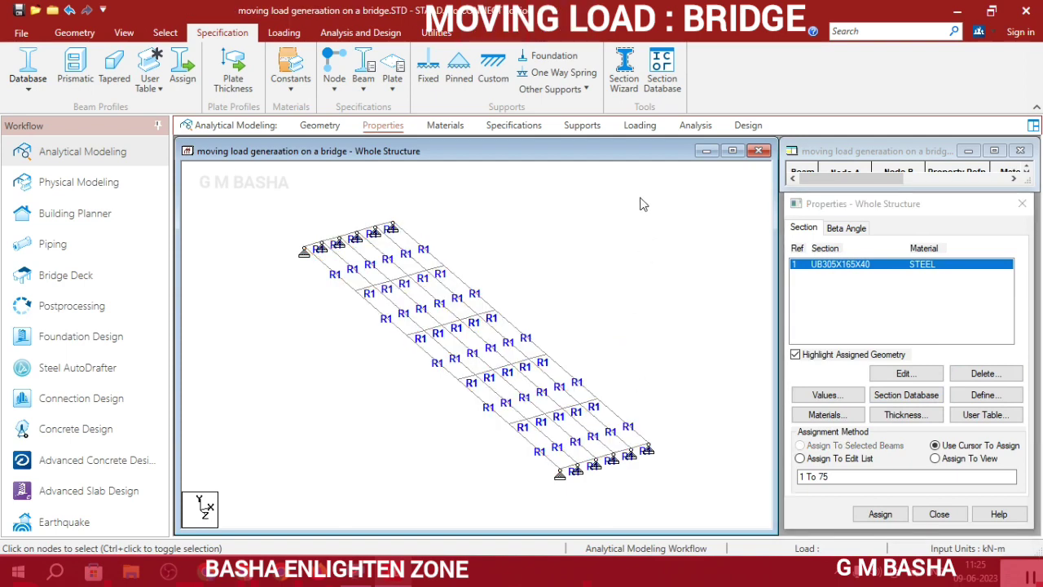
click(634, 127)
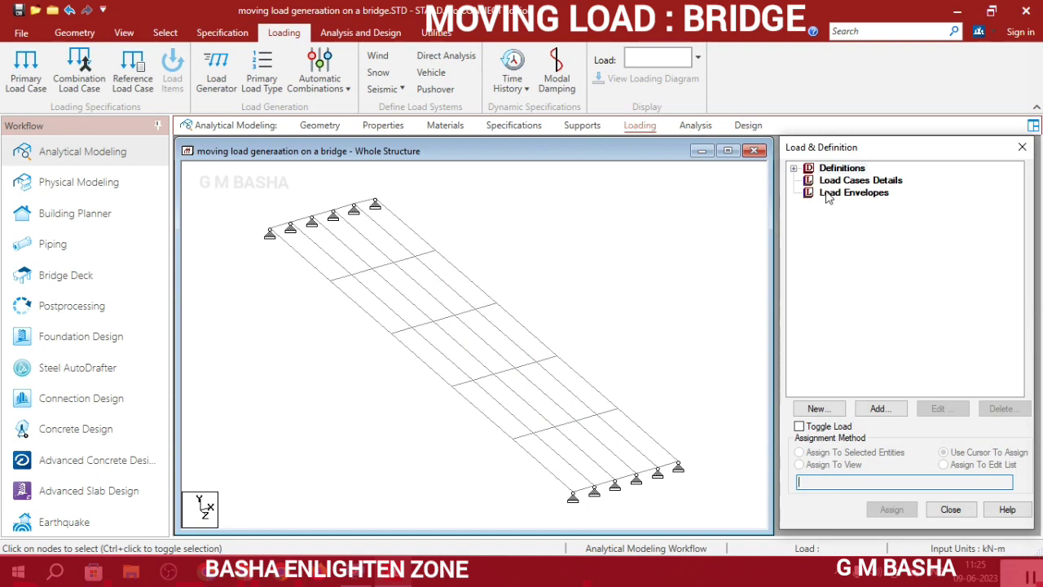
- Start a new vehicle definition and set its width to 3 m
click(794, 168)
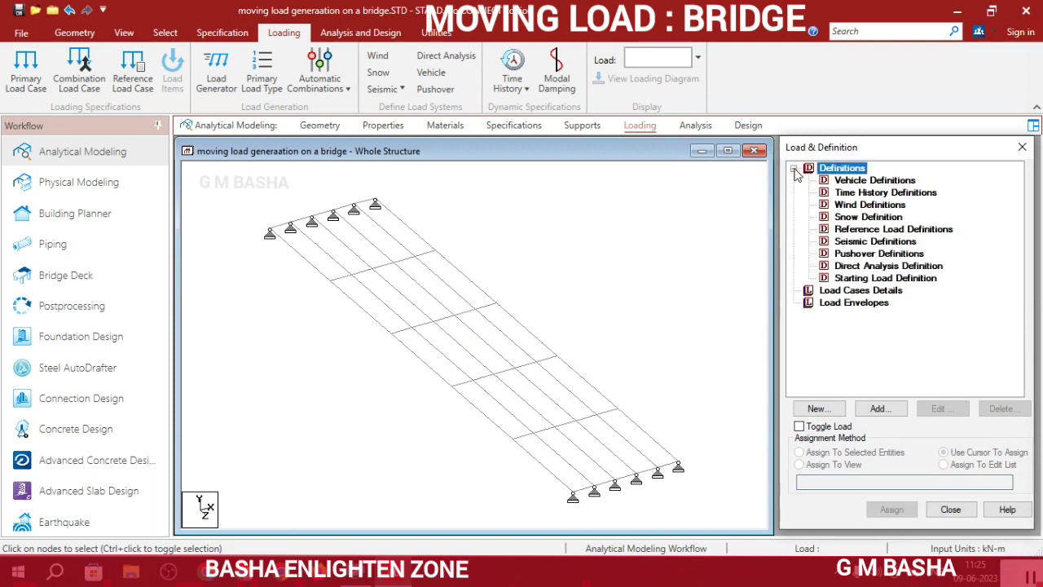
click(851, 181)
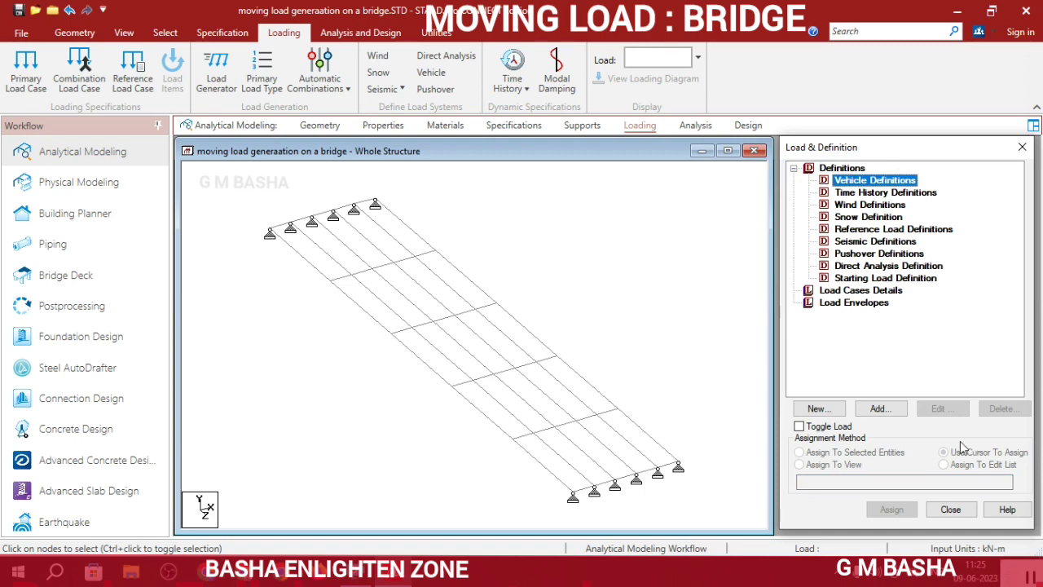
click(879, 409)
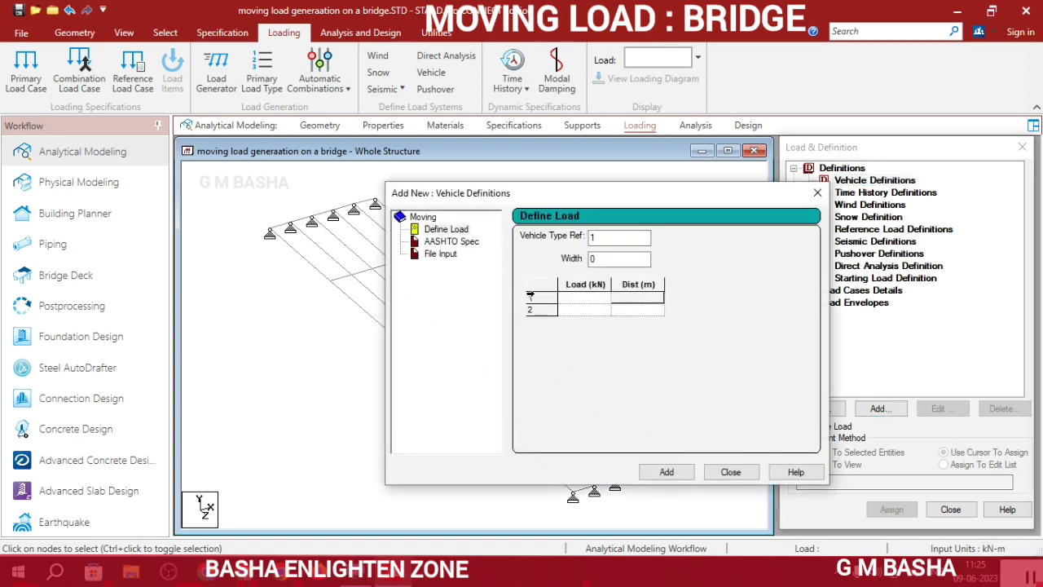
double_click(593, 259)
- Enter axle loads 90, 90, 45 kN at distances 1.5 and 3 m and save vehicle Type 1
click(592, 299)
text(90)
click(597, 316)
text(9)
click(633, 312)
text(1.5)
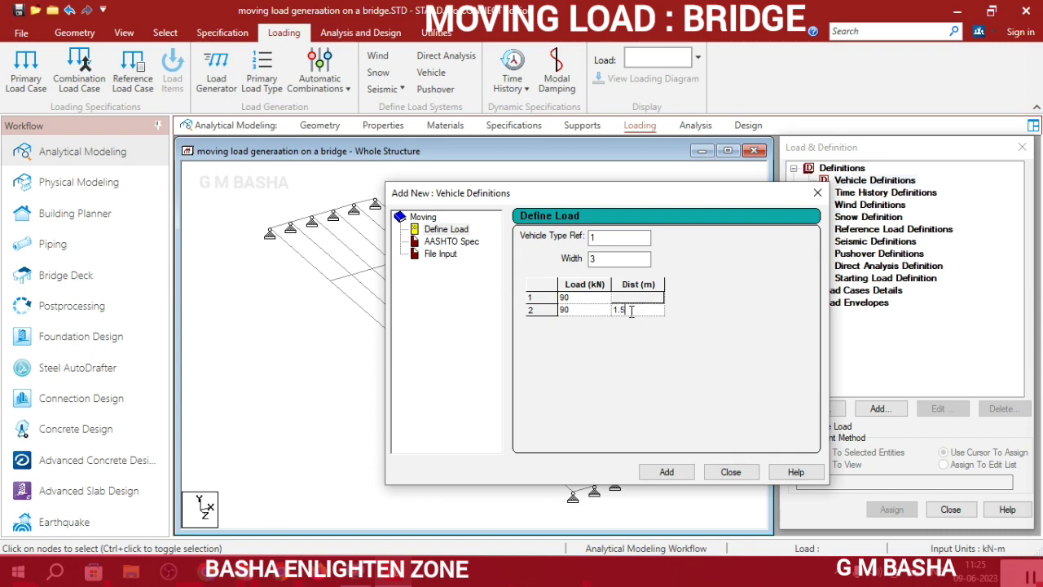
key(Tab)
text(45)
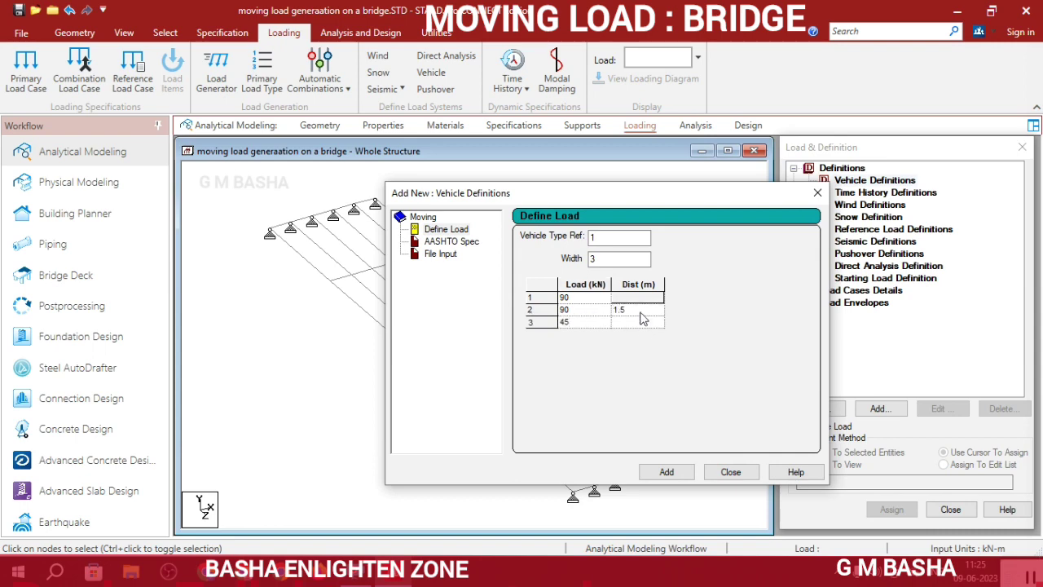
click(647, 323)
text(3)
click(662, 471)
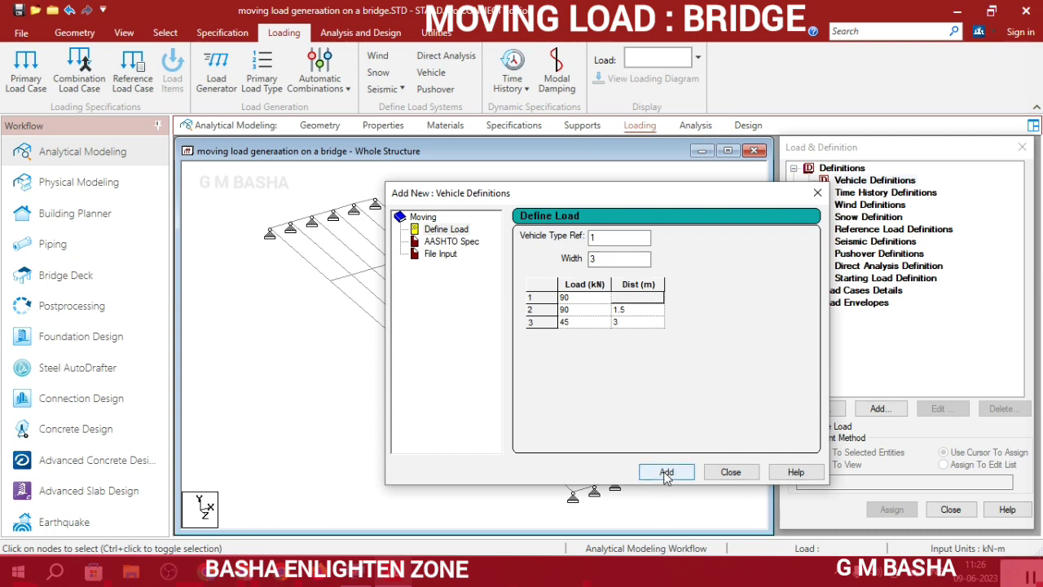
click(731, 470)
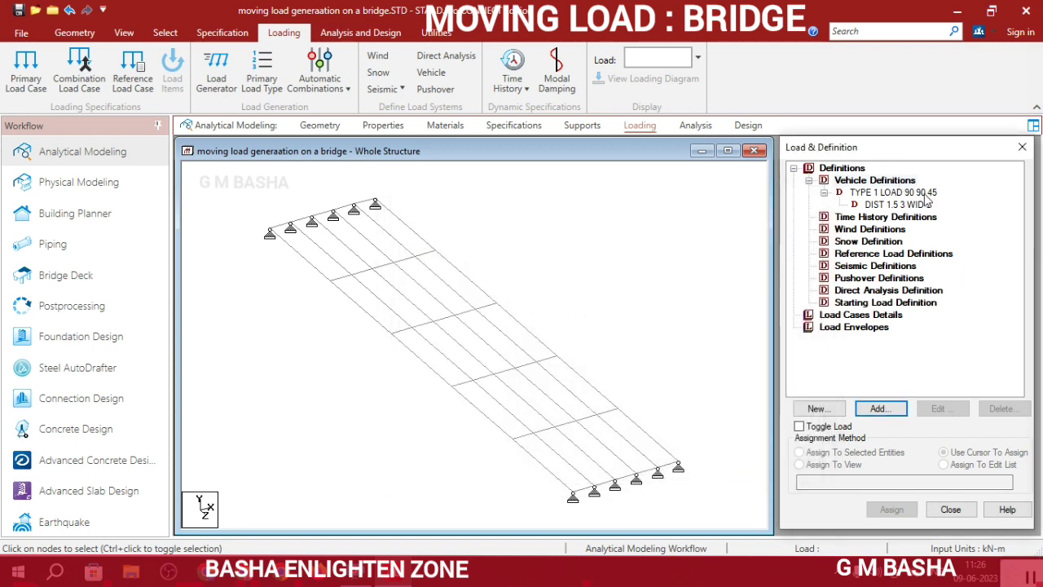
- Create Load Case 1 with loading type Dead
click(856, 315)
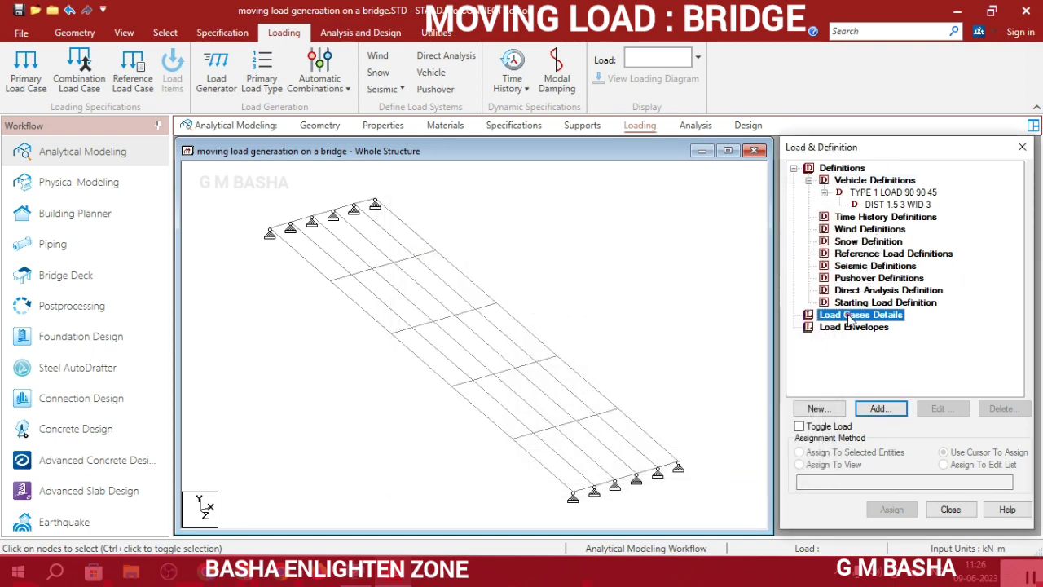
click(879, 408)
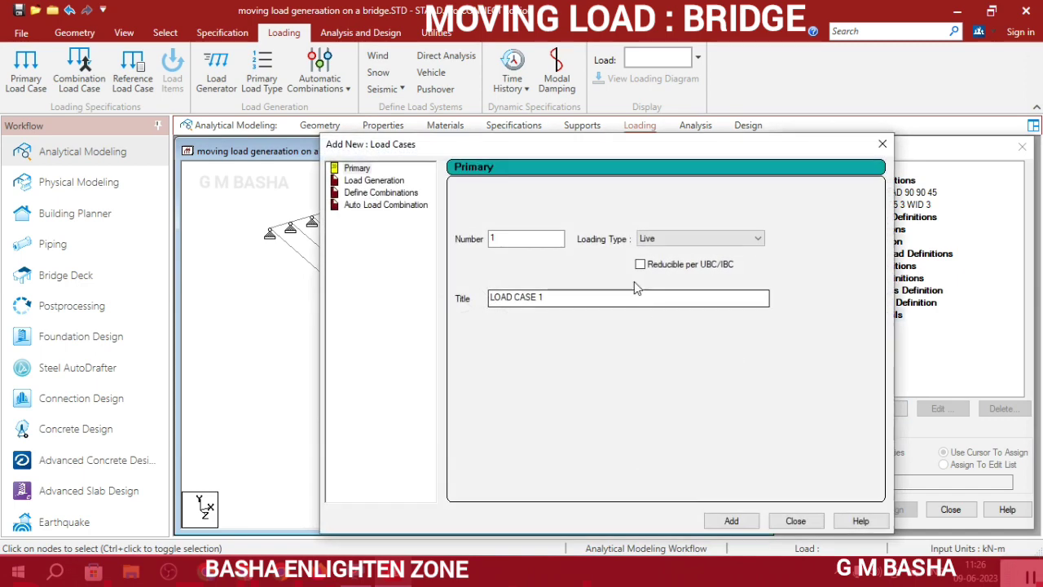
click(678, 239)
click(681, 253)
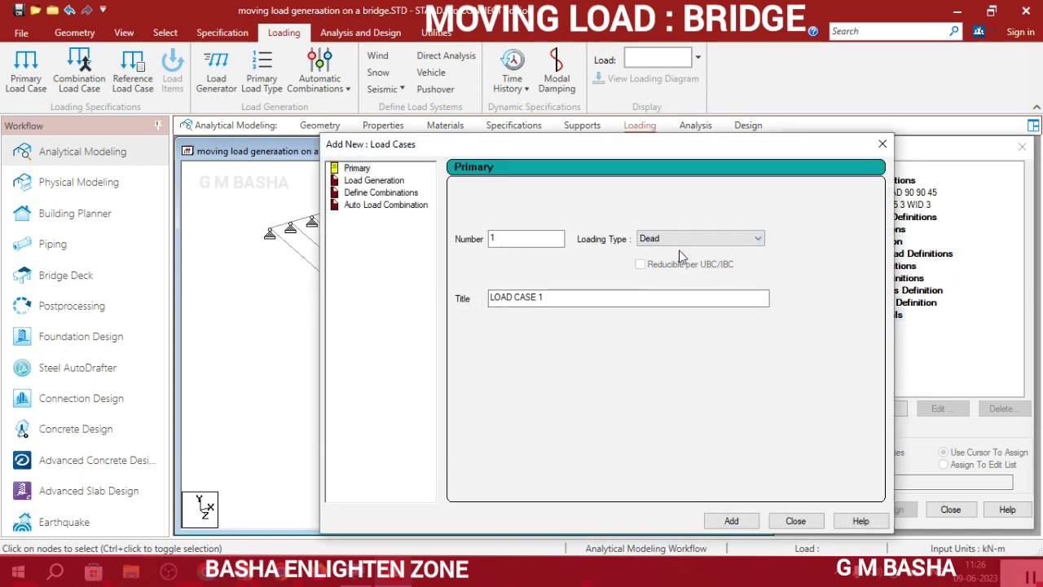
click(731, 520)
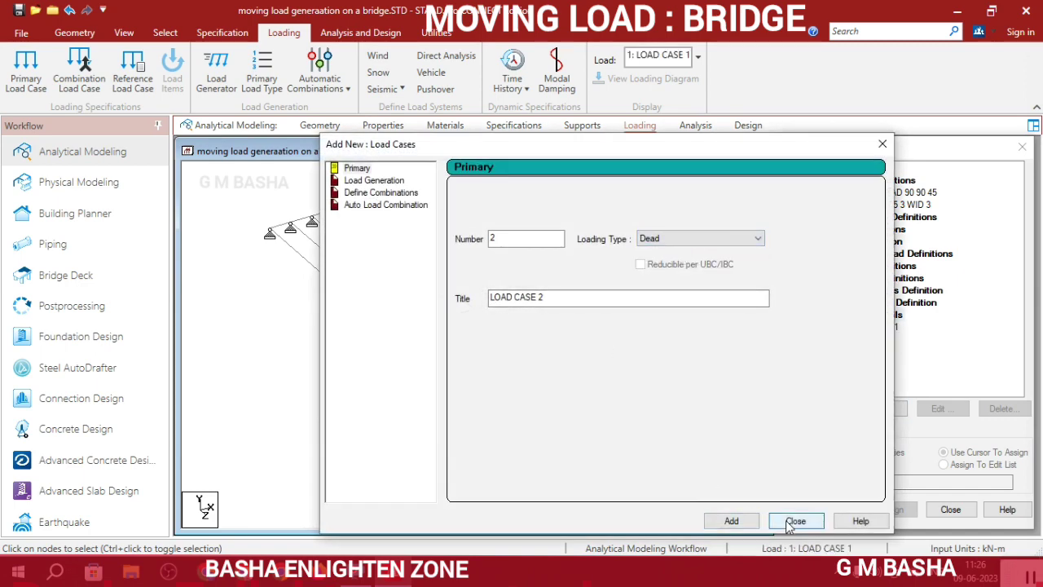
click(794, 521)
- Add a selfweight Y -1 load to Load Case 1 and assign it to all beams
click(878, 328)
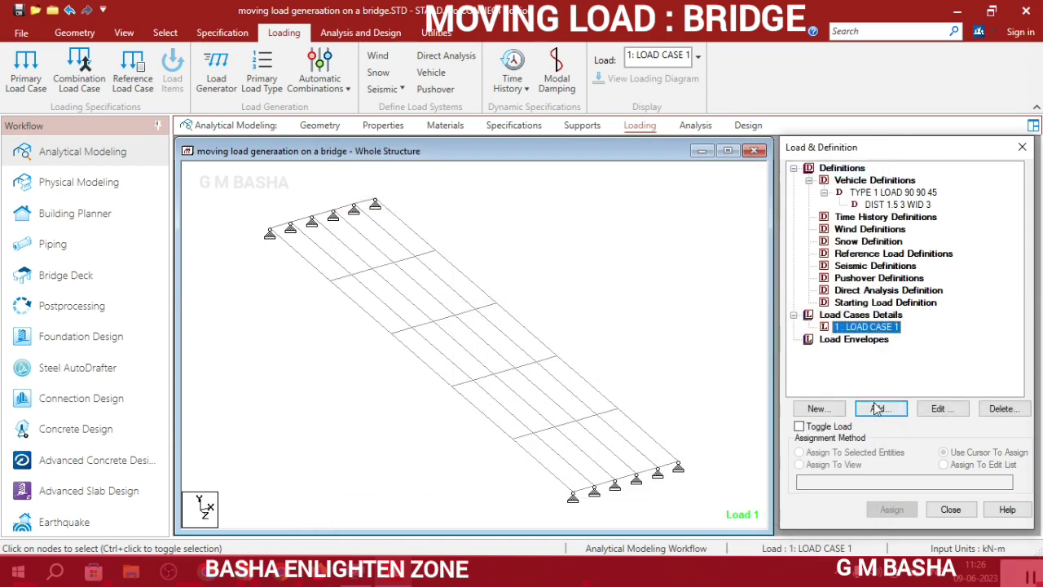
click(878, 408)
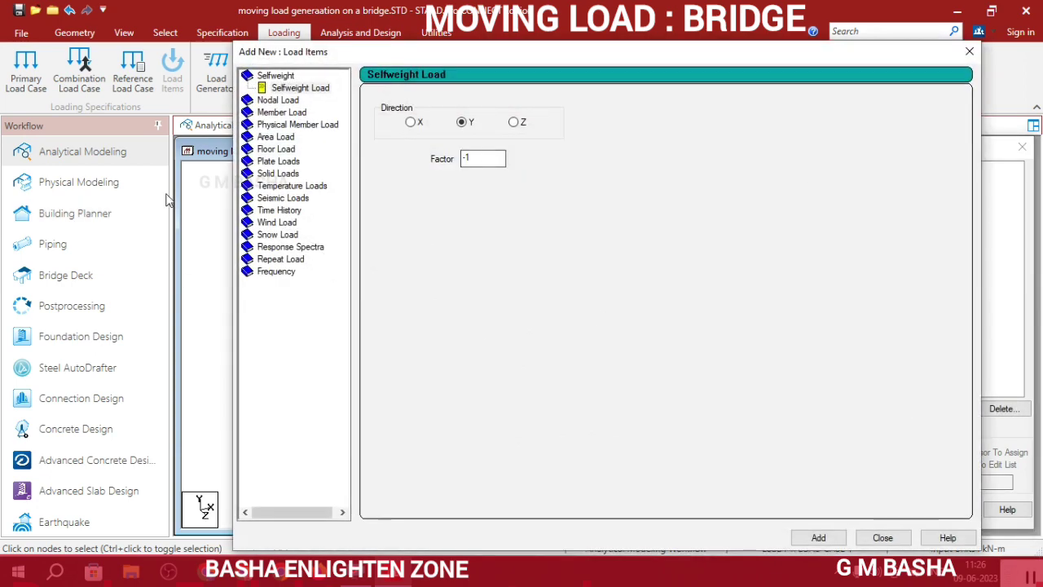
click(817, 538)
click(882, 339)
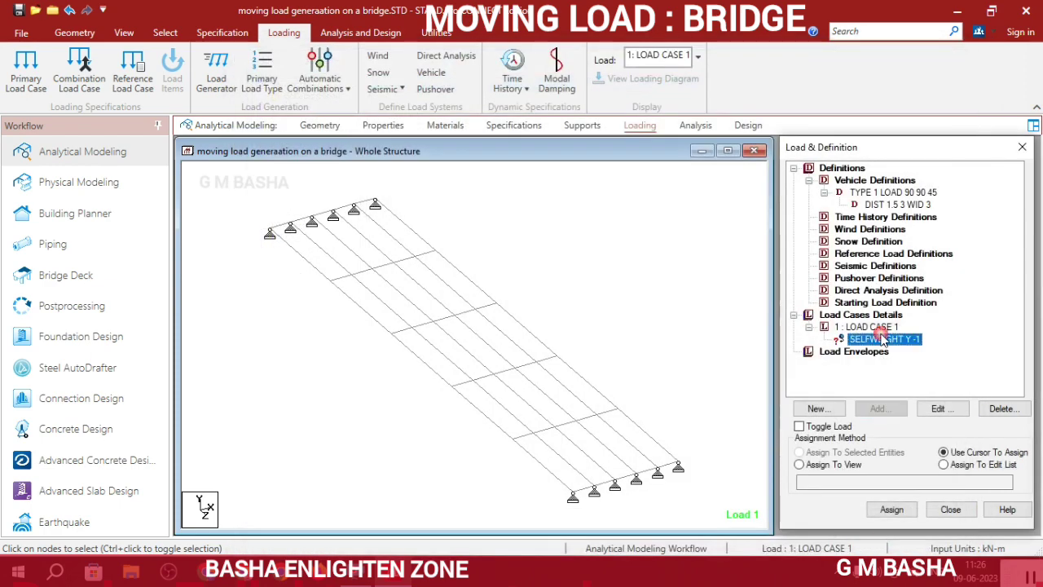
click(844, 466)
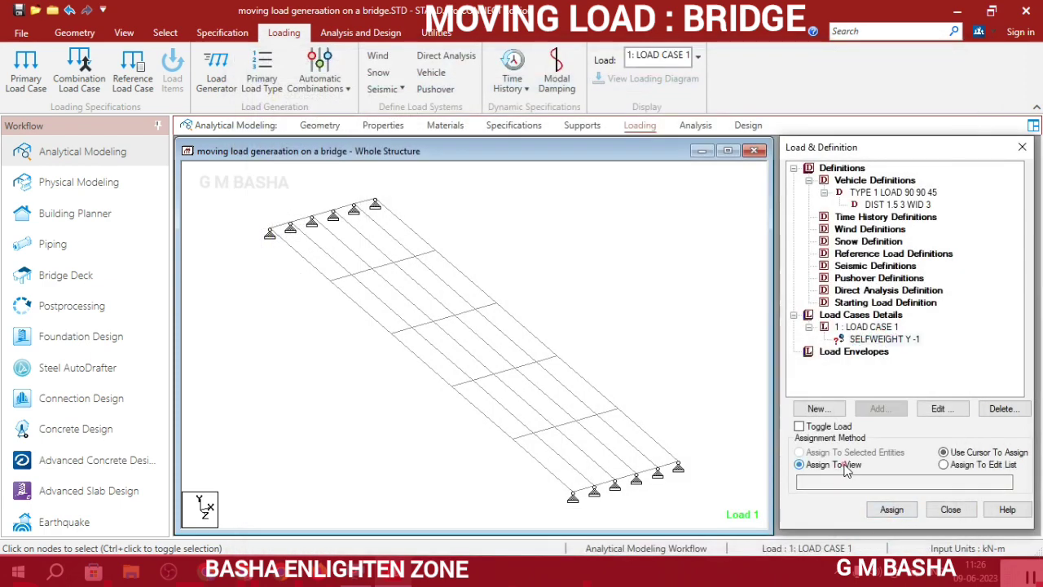
click(891, 509)
click(866, 372)
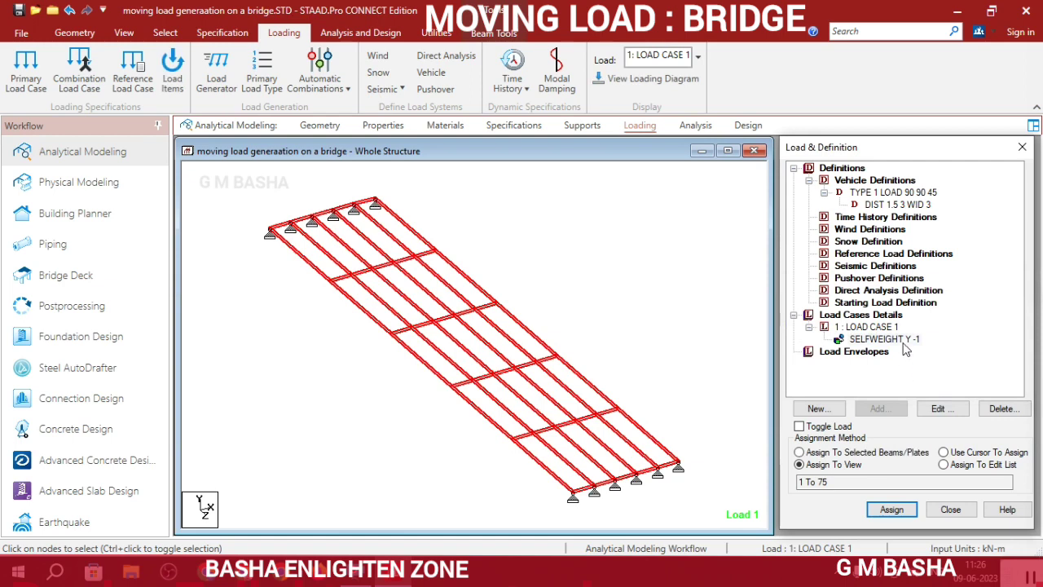
click(878, 316)
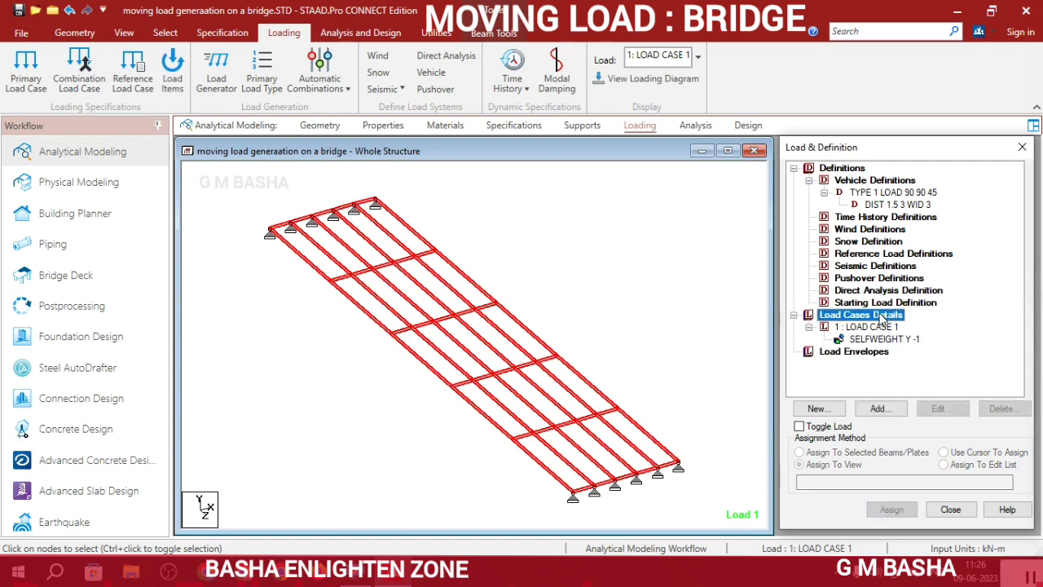
click(879, 409)
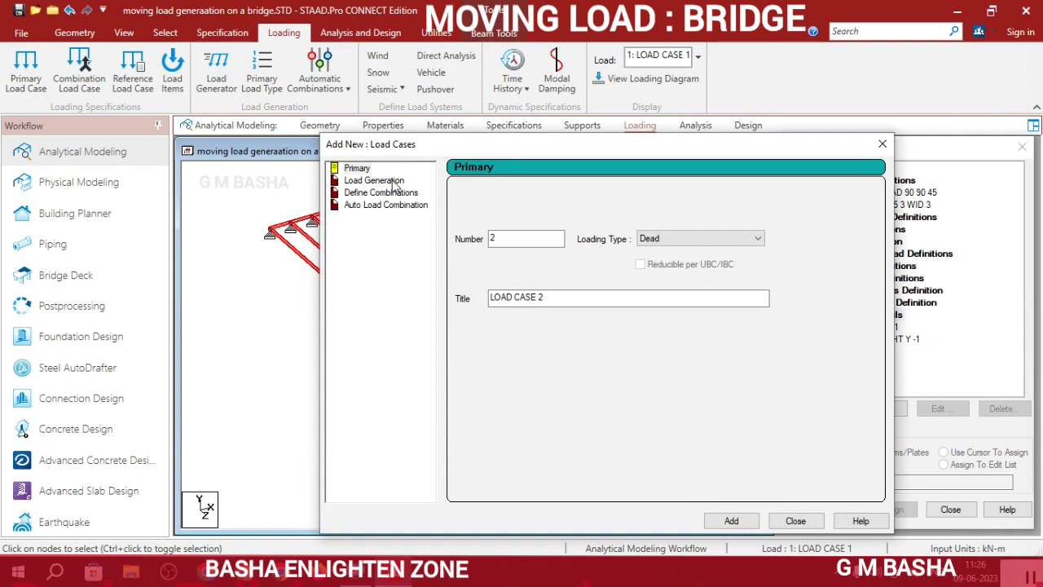
- Look through the load generation and load combination settings, then dismiss that load case dialog
click(396, 182)
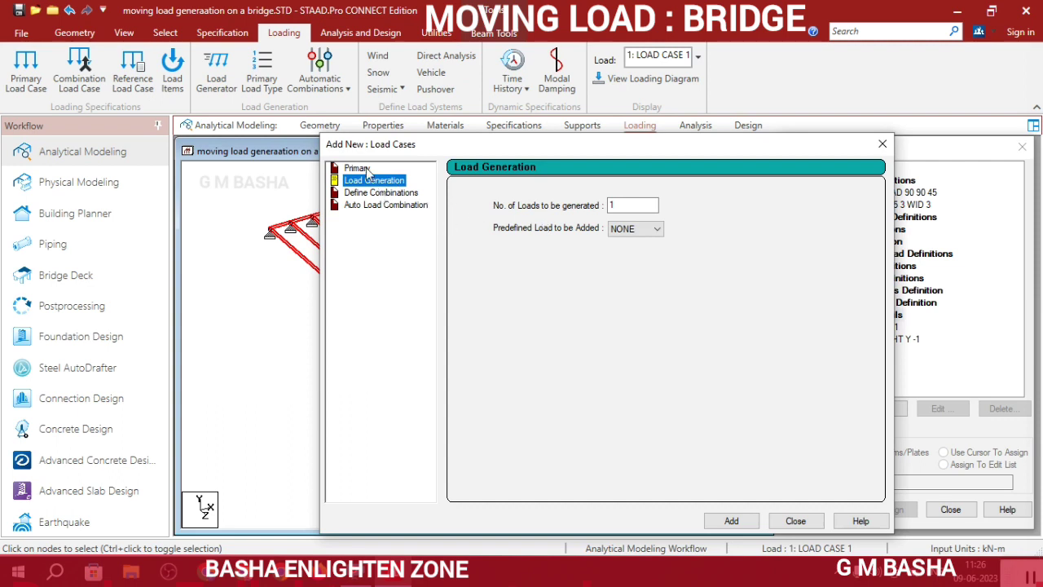
click(630, 206)
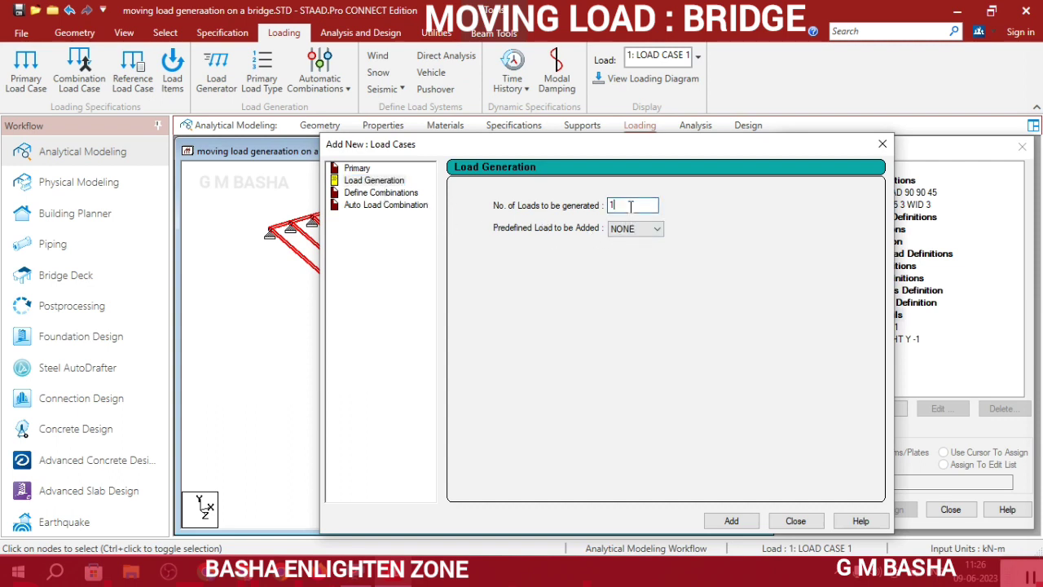
text(0)
click(361, 193)
click(881, 144)
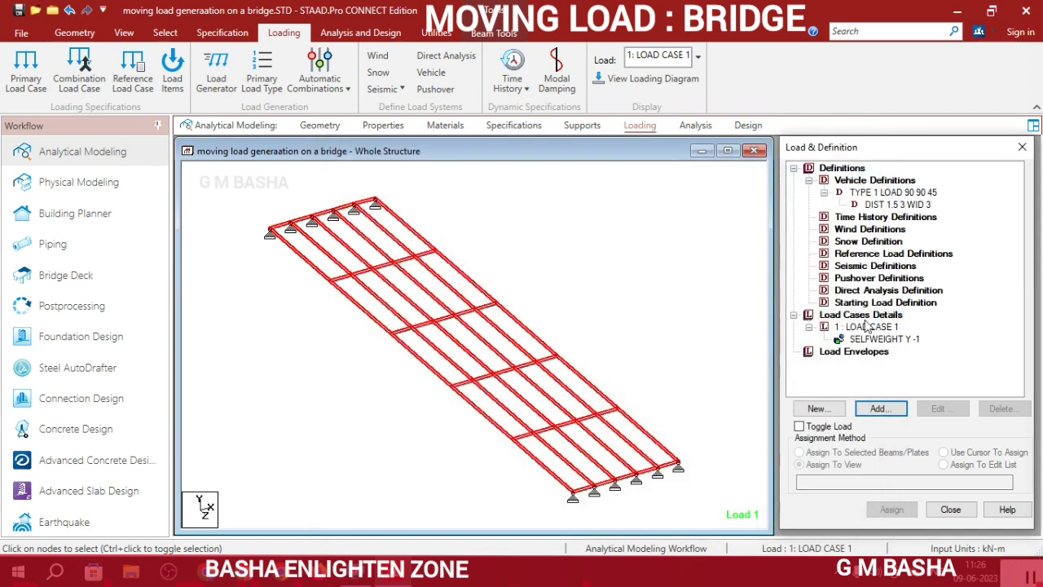
- Add a new Dead load case and retitle it 'load generat'
click(872, 317)
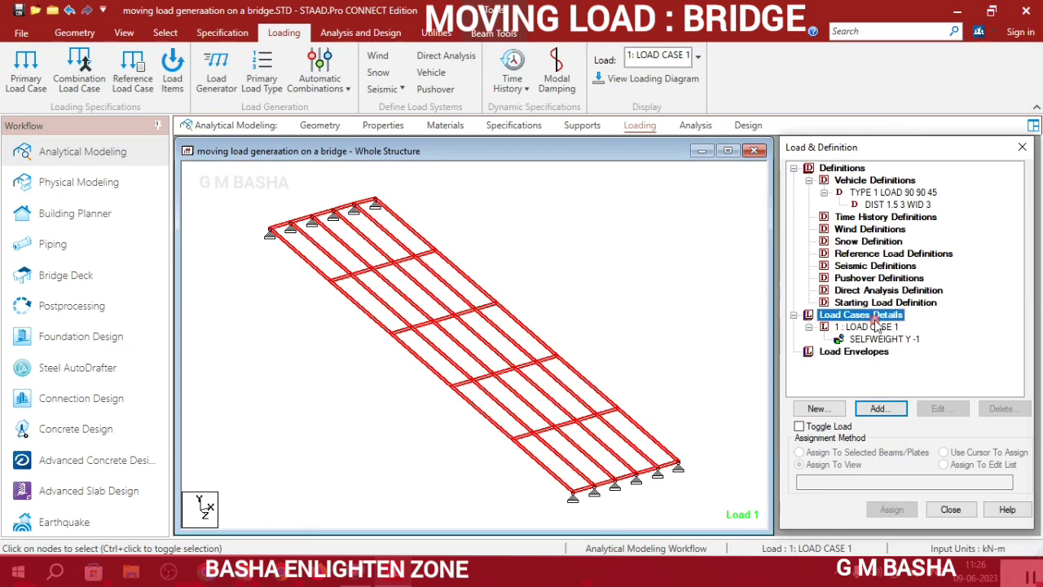
click(880, 408)
click(699, 238)
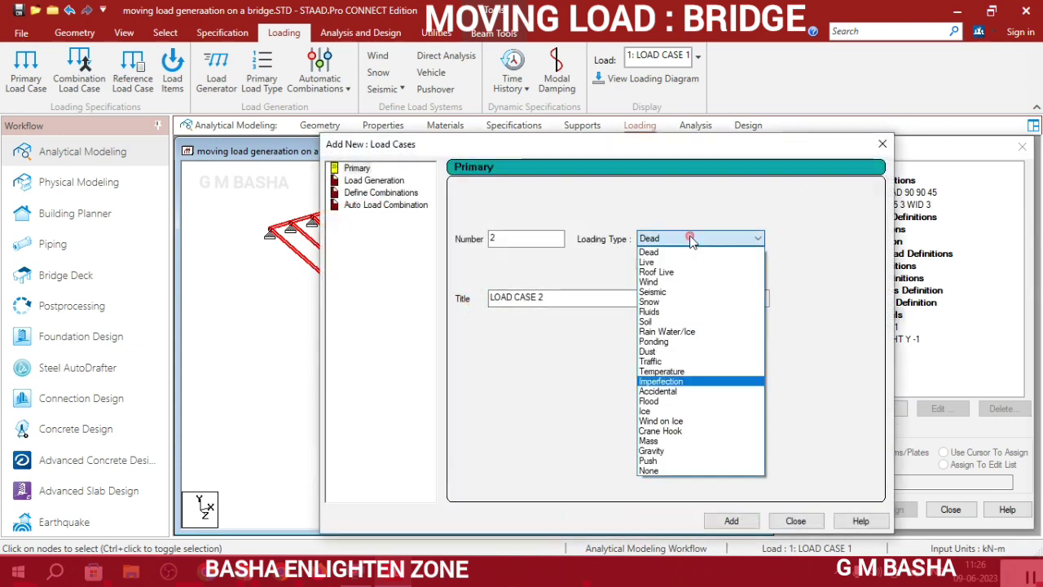
click(697, 482)
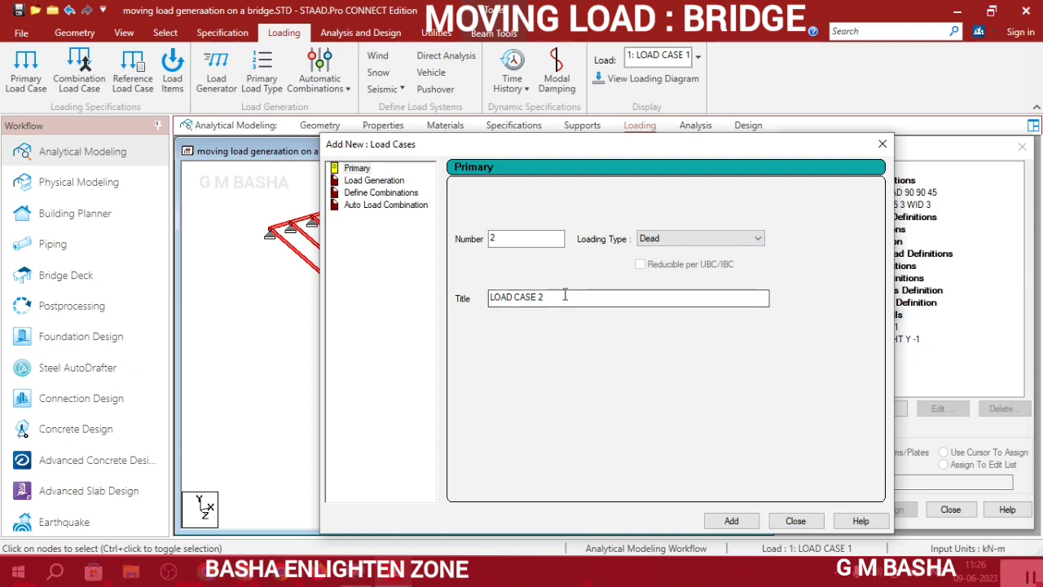
drag(559, 296, 468, 297)
key(BackSpace)
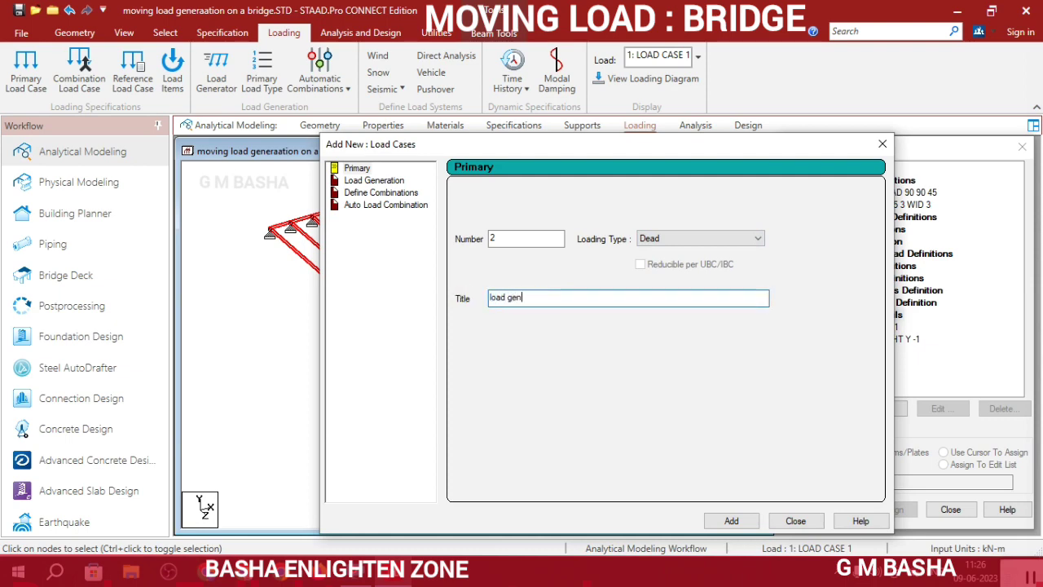
text(load generation)
- Set load generation to 10 loads and add it as case 2 - 11 : GENERATE LOAD
click(369, 181)
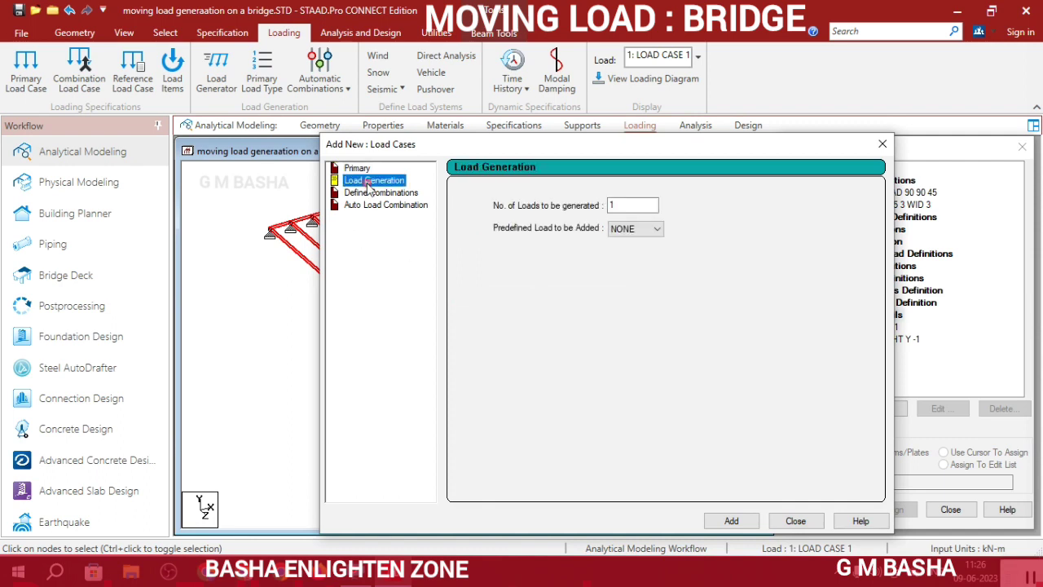
click(636, 205)
text(1)
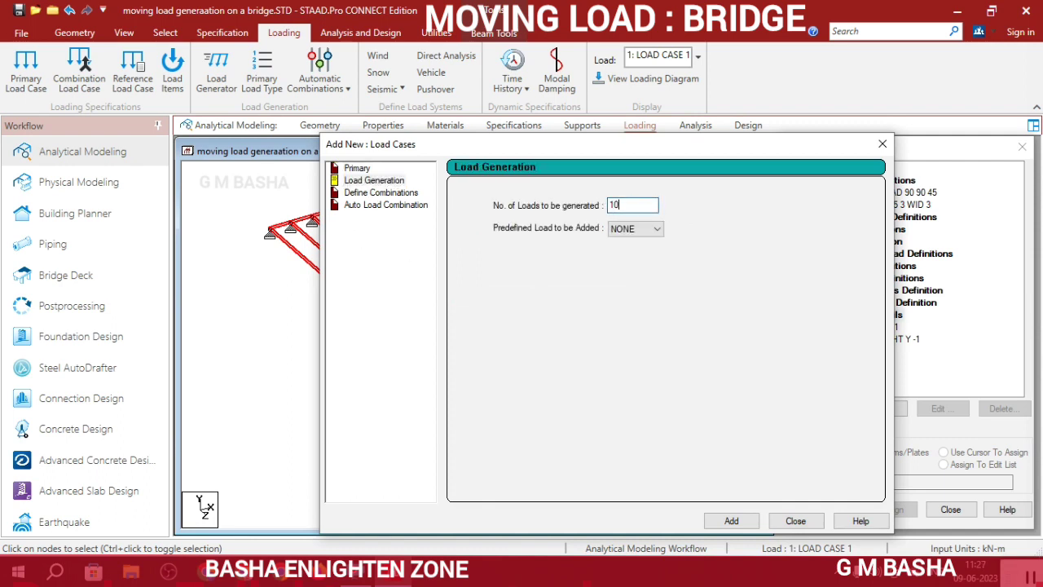
click(732, 521)
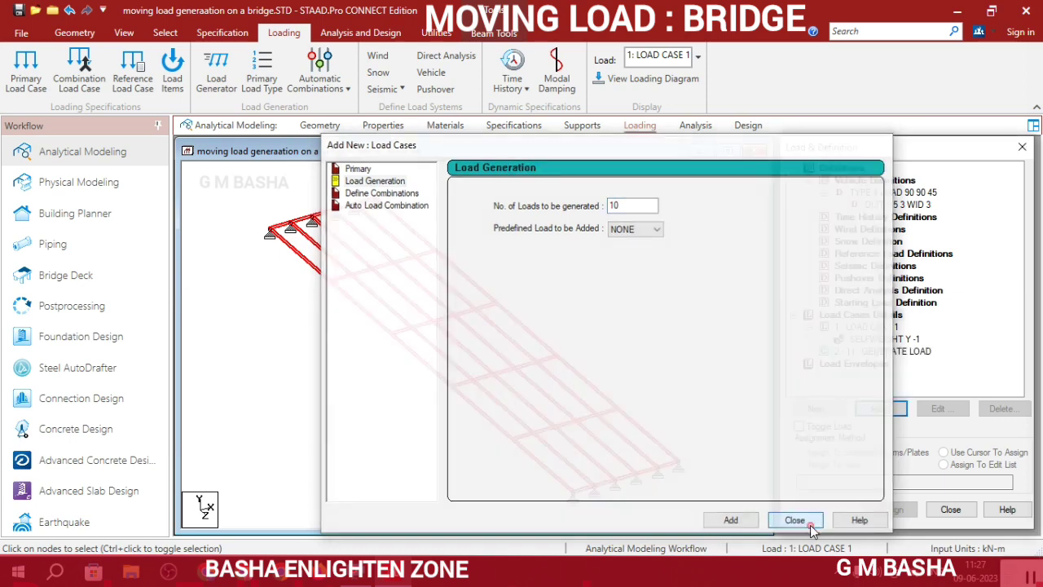
click(795, 520)
click(875, 409)
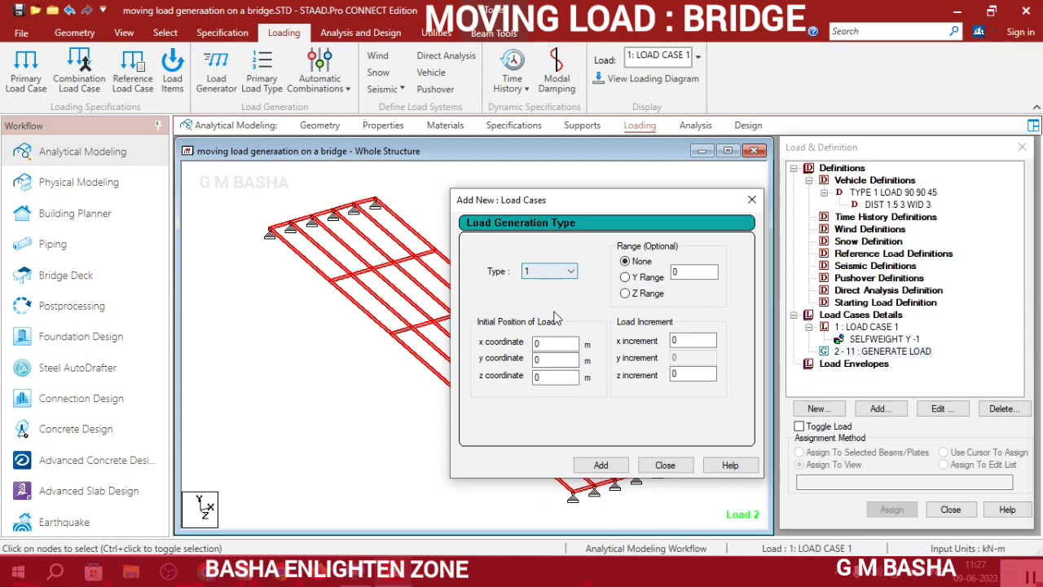
- Place vehicle TYPE 1 at starting x = 2.25 m with a 3 m z increment
click(568, 346)
text(2.25)
double_click(688, 373)
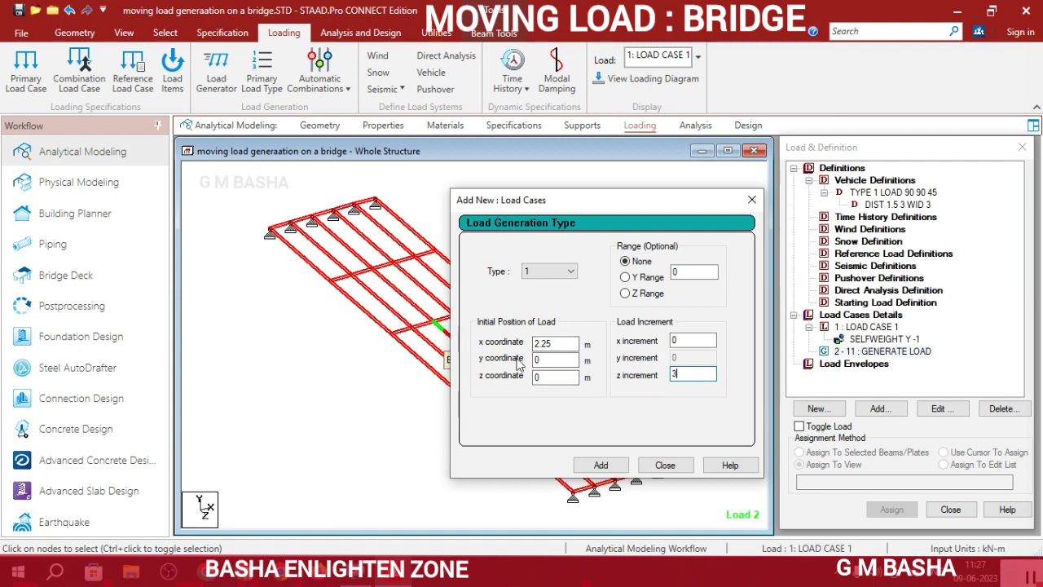
click(622, 469)
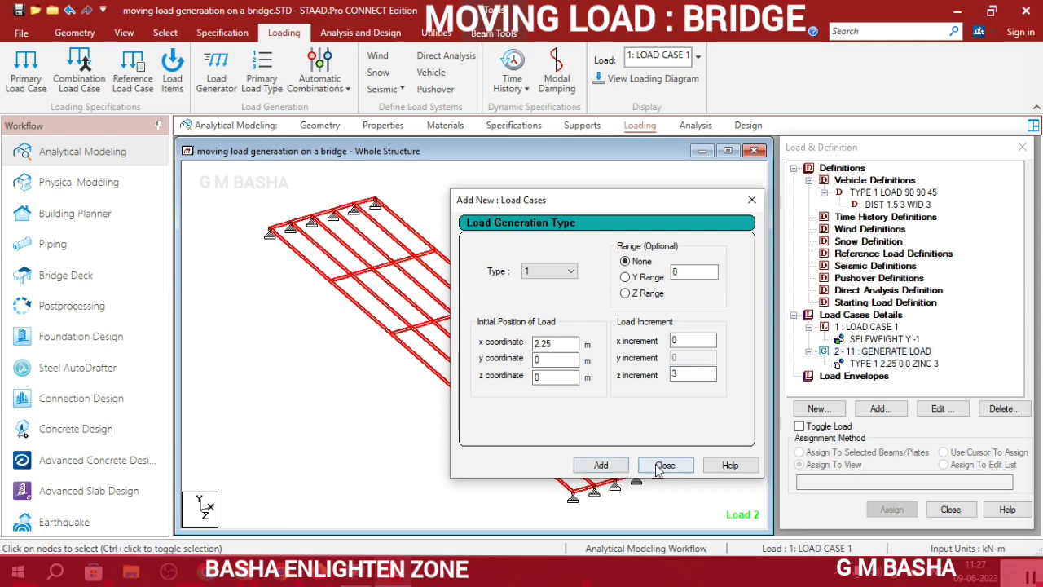
click(661, 466)
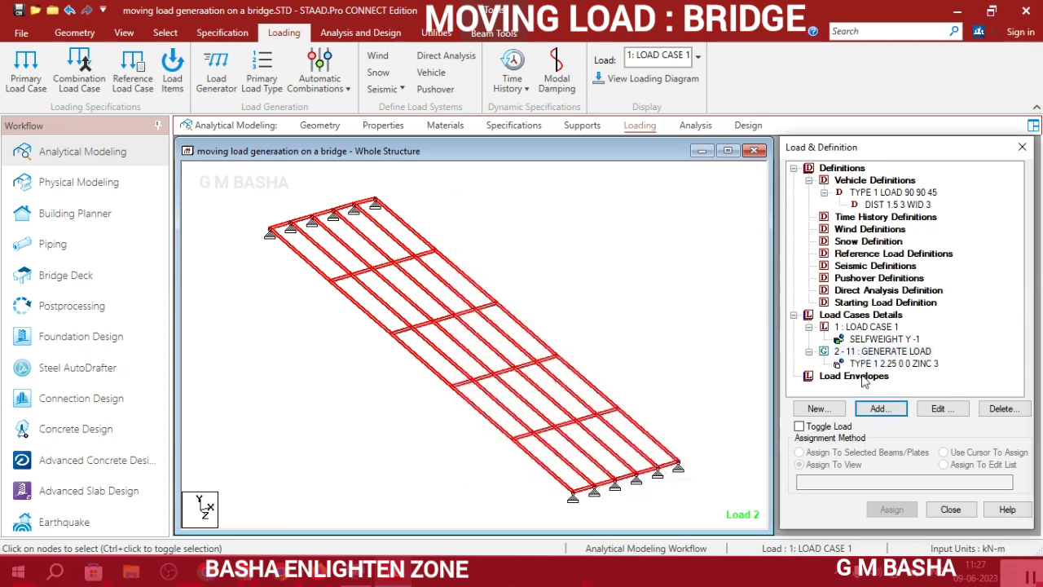
click(654, 328)
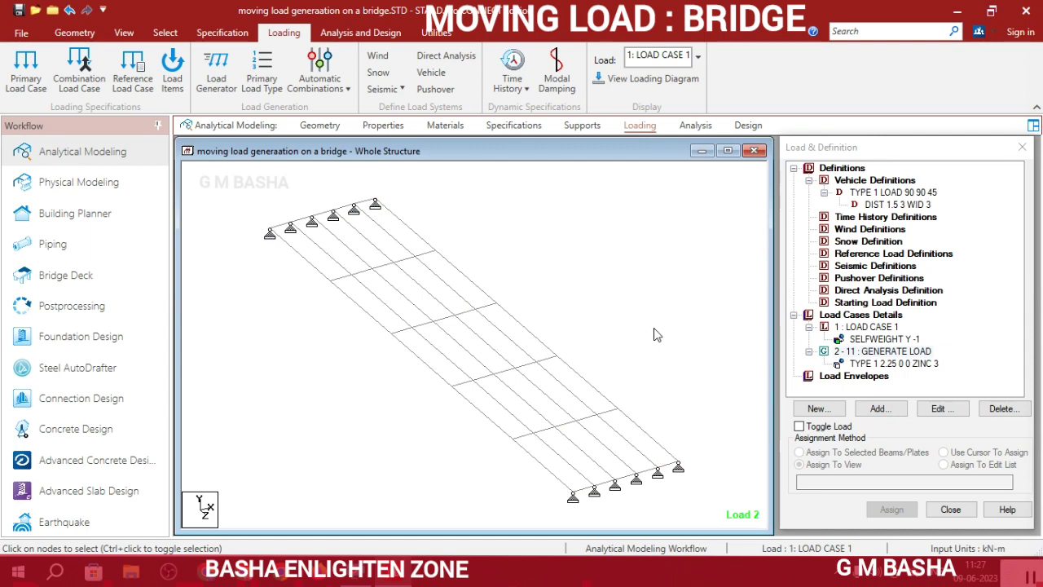
- Add a PERFORM ANALYSIS command with Print All to the analysis commands
scroll(656, 334, down, 1)
click(693, 128)
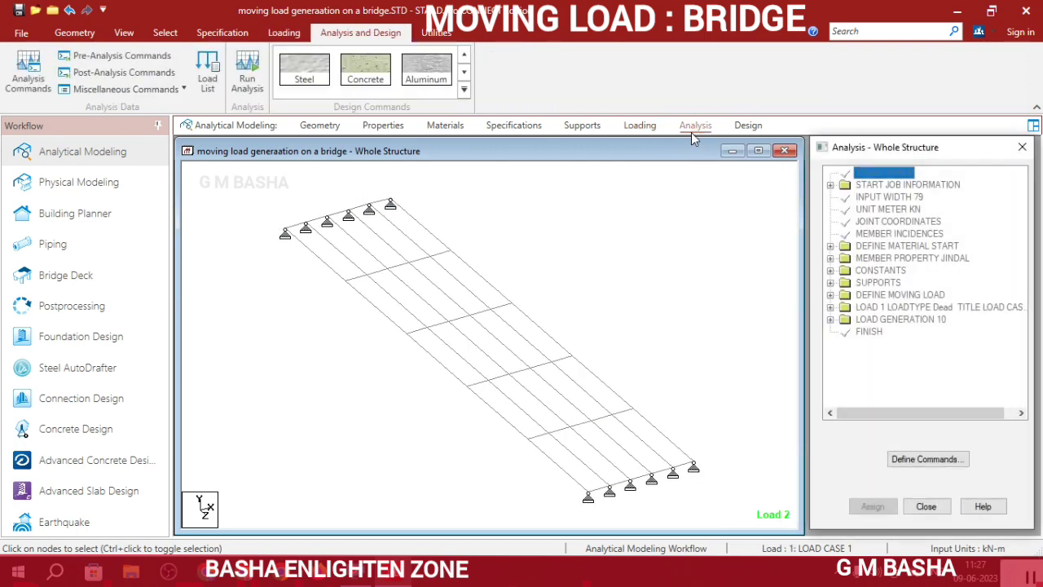
click(925, 460)
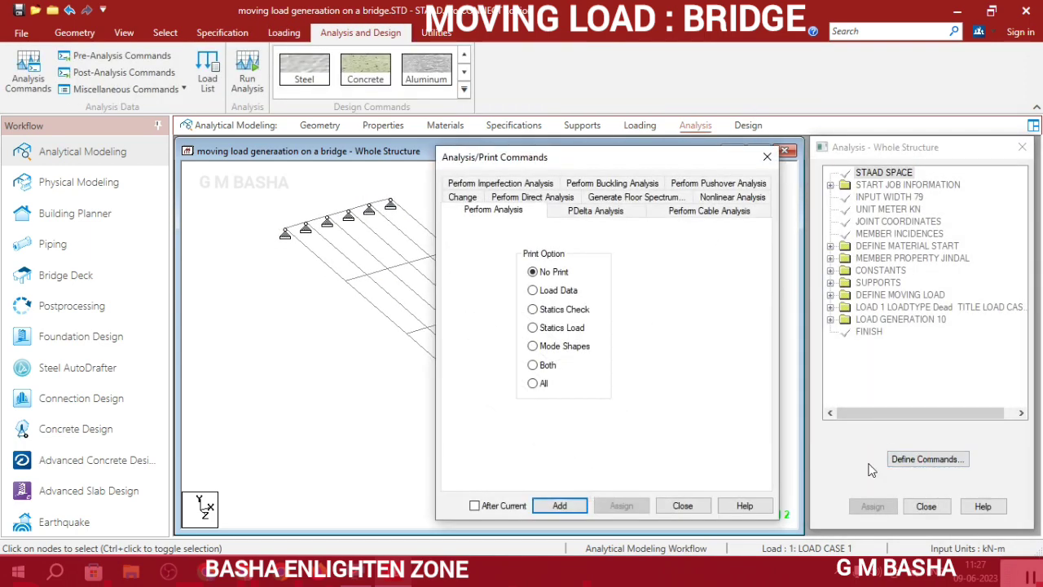
click(534, 385)
click(570, 510)
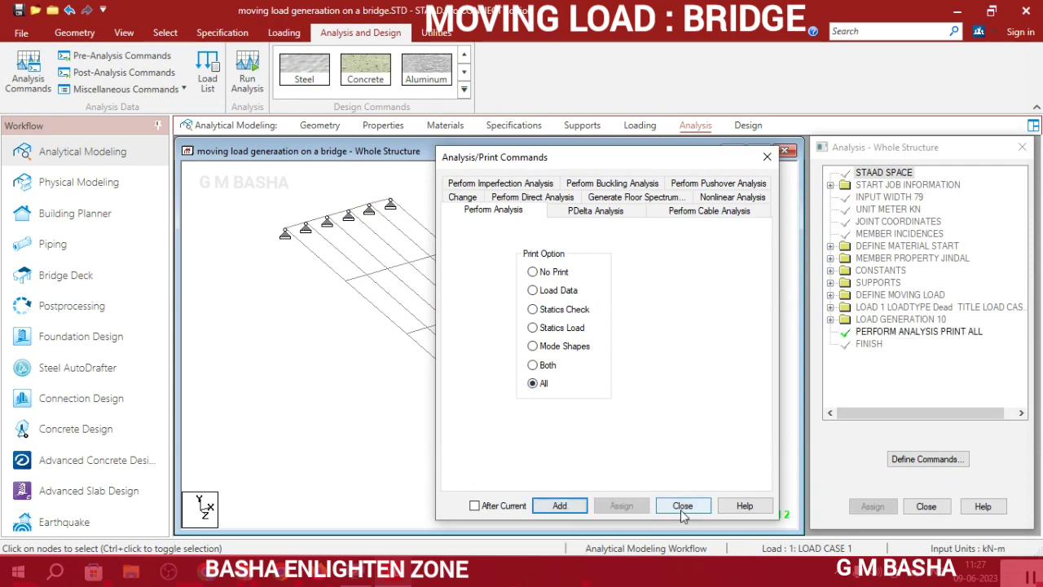
click(681, 506)
- Save the model and run the analysis, finishing with 0 errors
click(247, 75)
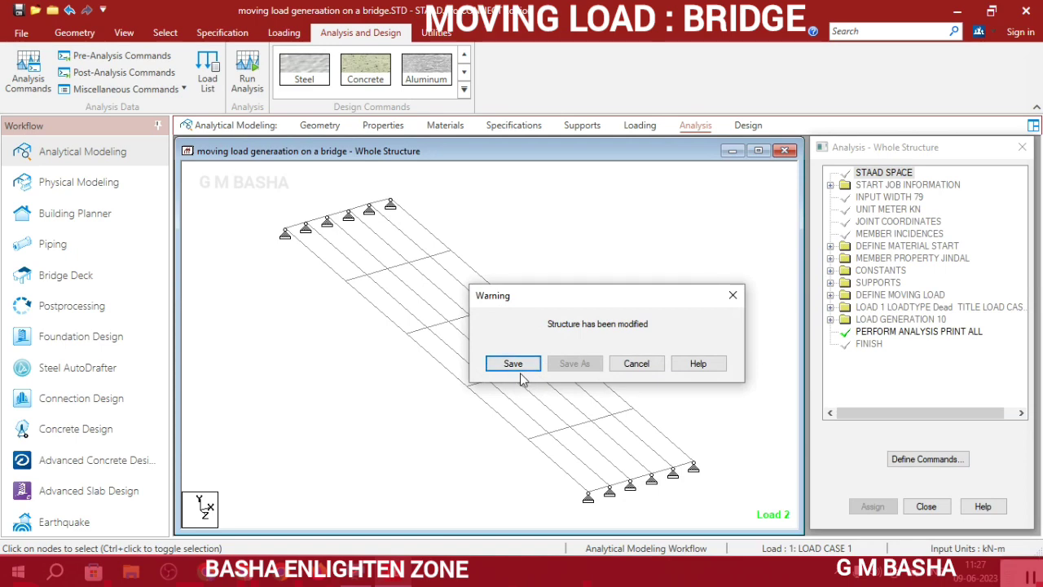
click(514, 364)
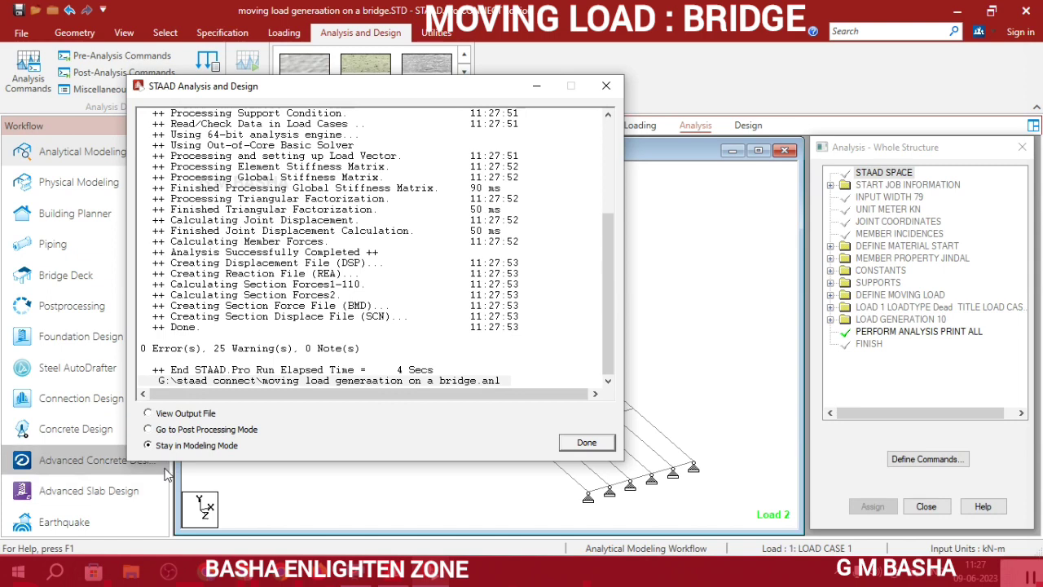
click(585, 444)
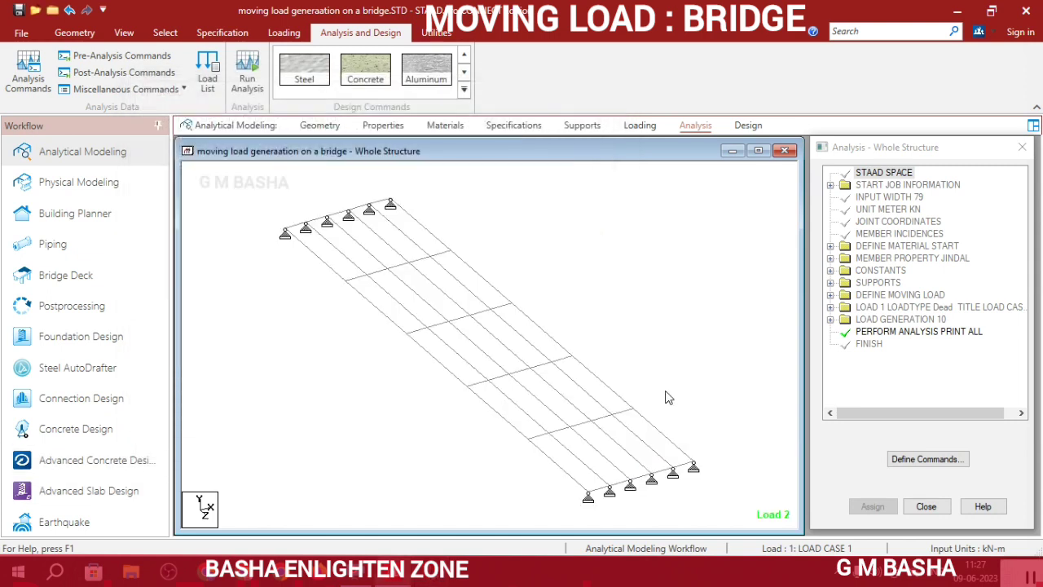
- Expand load case 2 - 11 : GENERATE LOAD and display its TYPE 1 vehicle loads on the deck
click(640, 125)
double_click(843, 182)
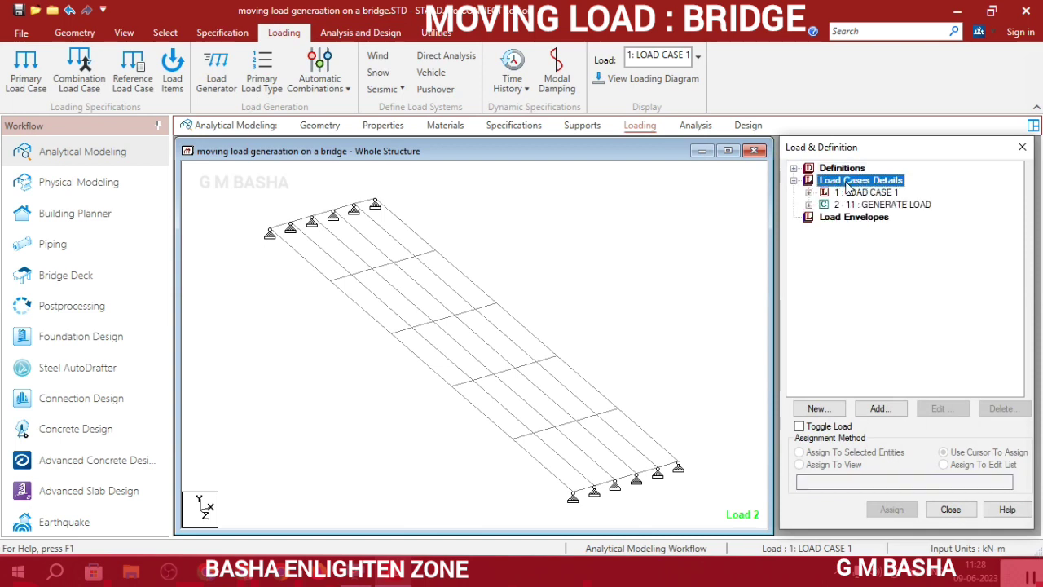
click(871, 206)
double_click(884, 205)
click(755, 243)
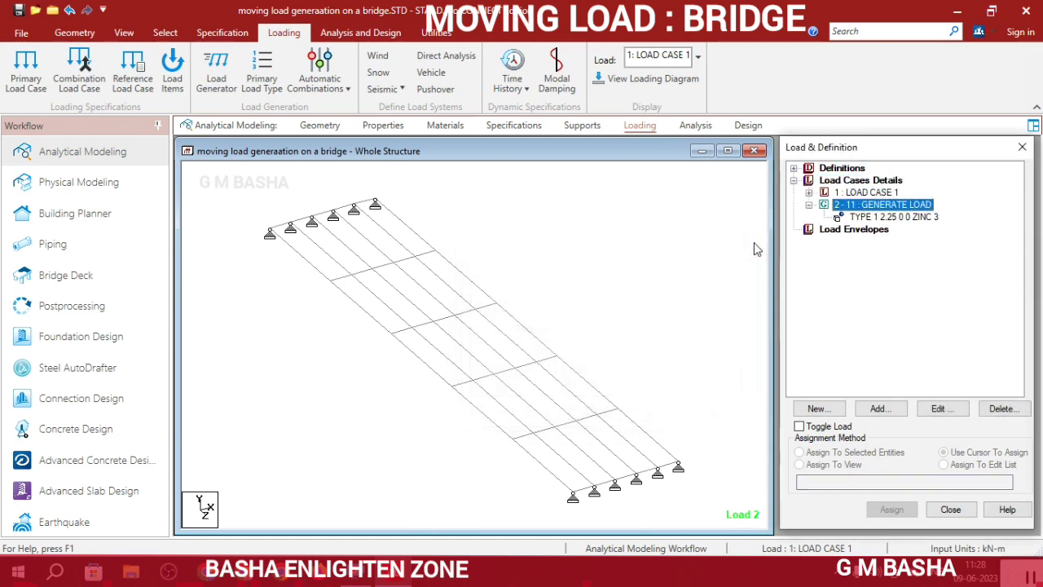
click(887, 218)
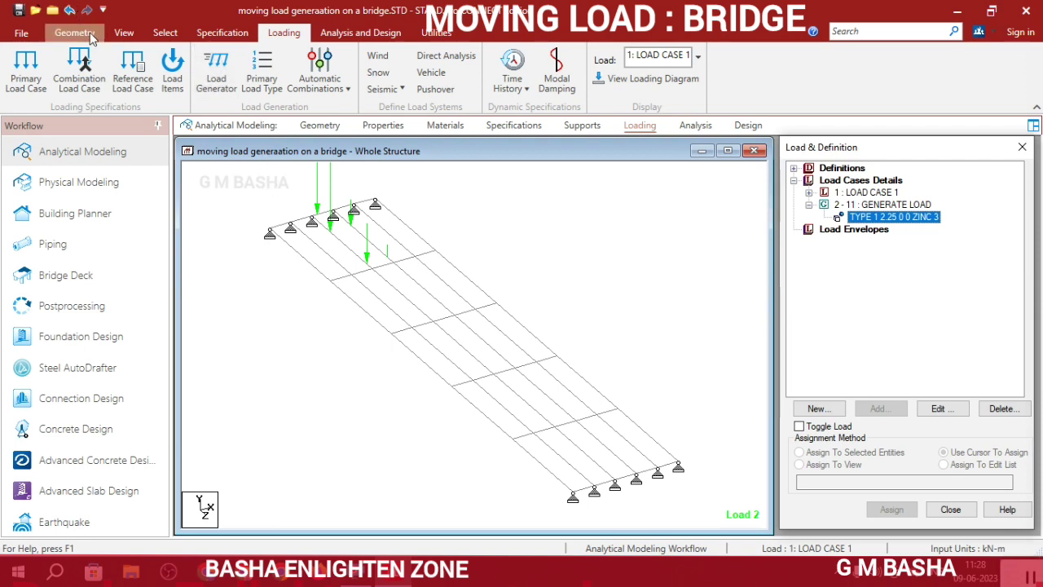
- Start a steel design using the IS800 2007 LSD code
click(747, 126)
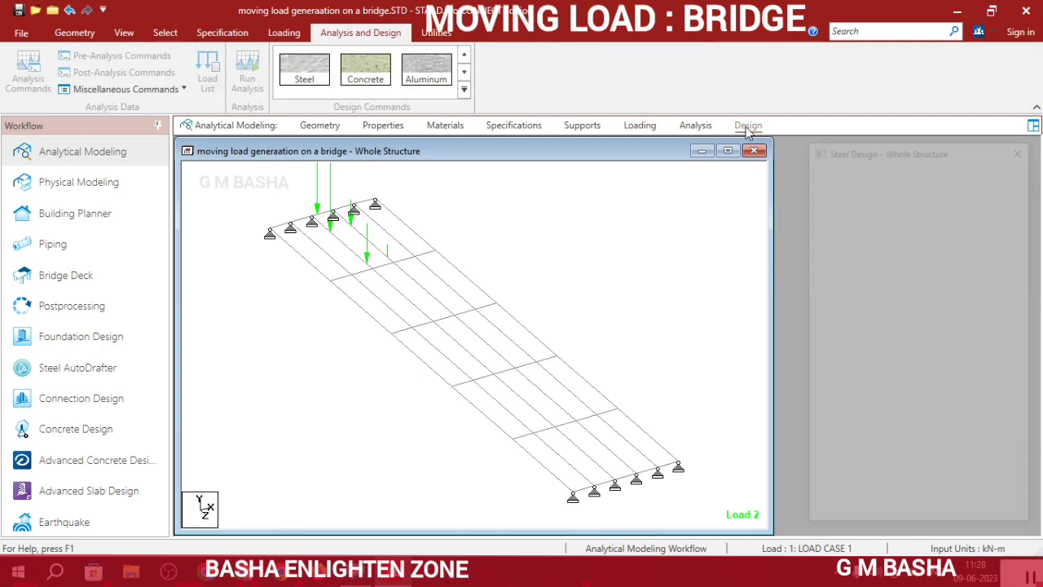
click(310, 59)
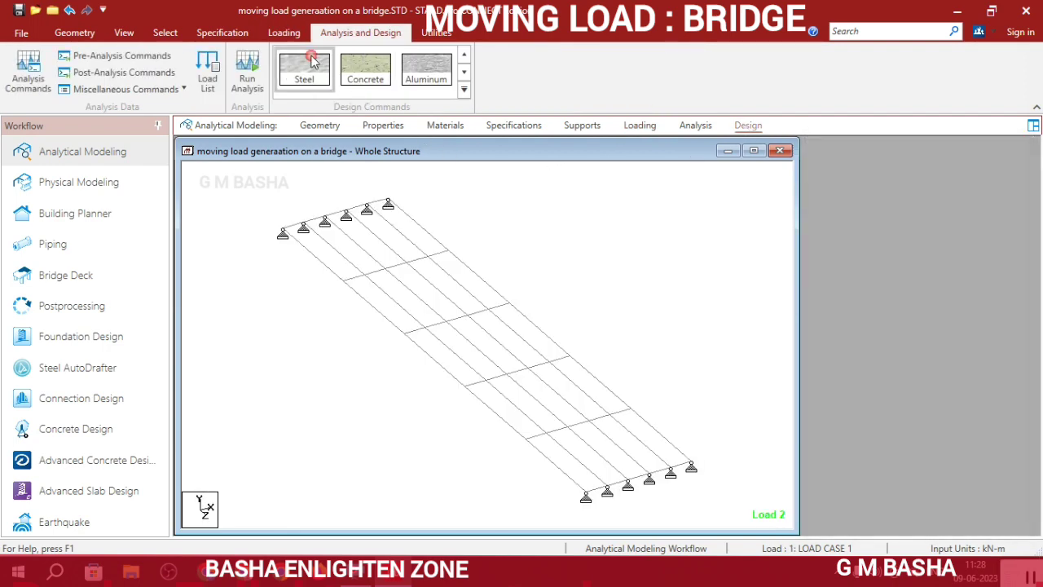
click(924, 169)
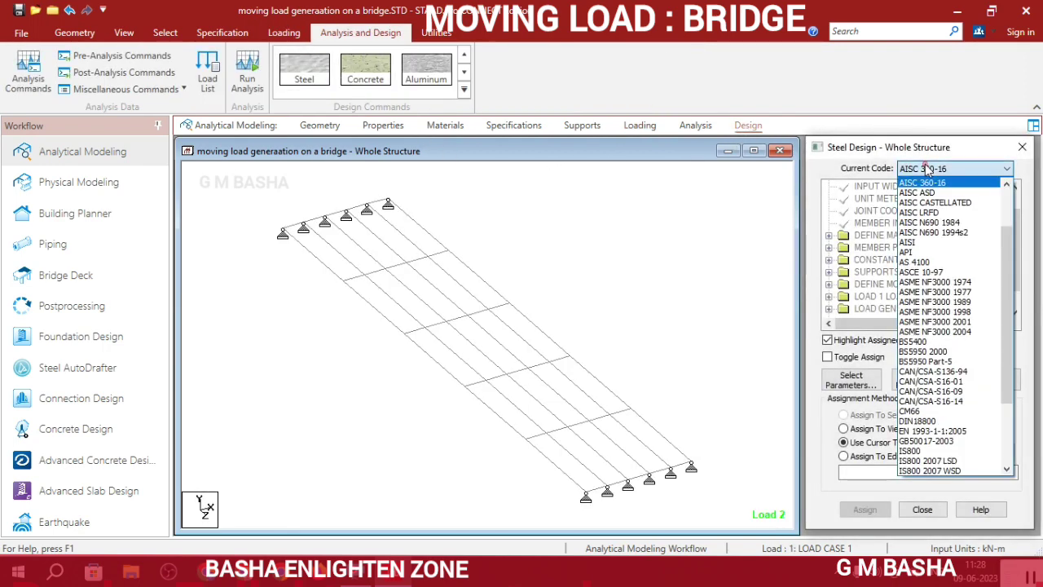
click(971, 462)
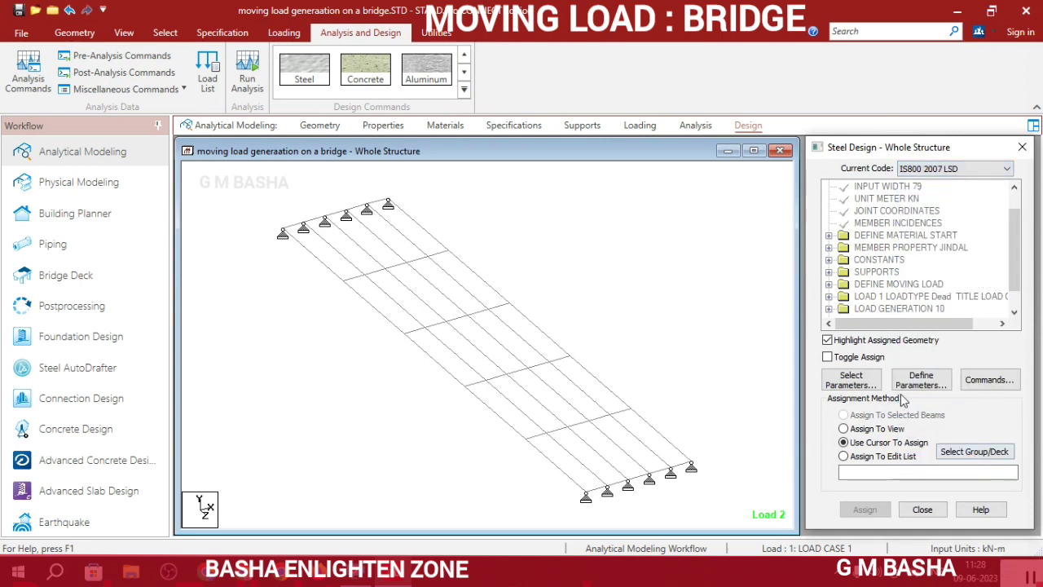
- Select Fu as the only design parameter to define
click(868, 386)
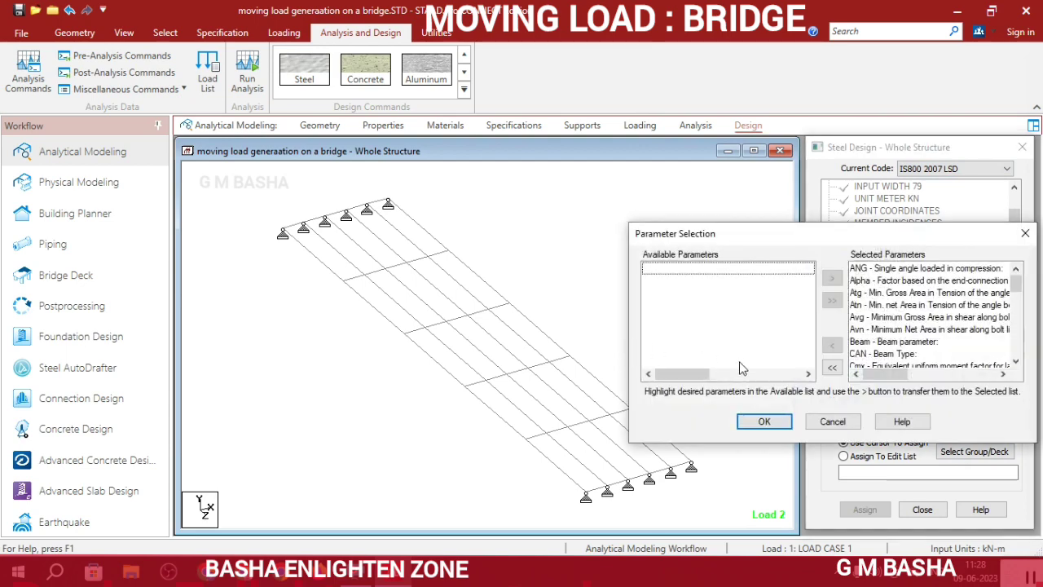
click(832, 367)
scroll(755, 314, down, 2)
scroll(754, 314, down, 3)
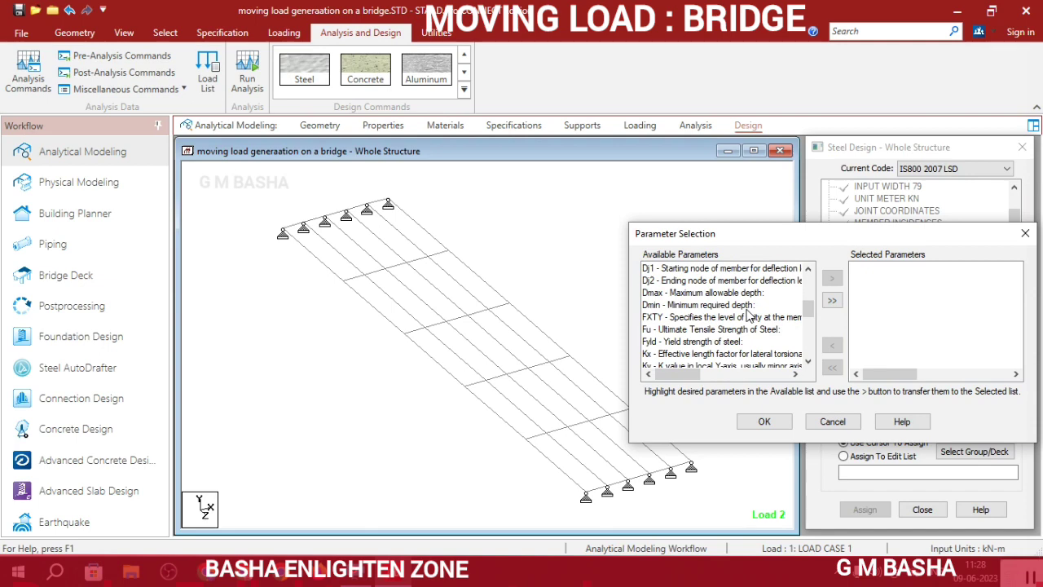
click(728, 330)
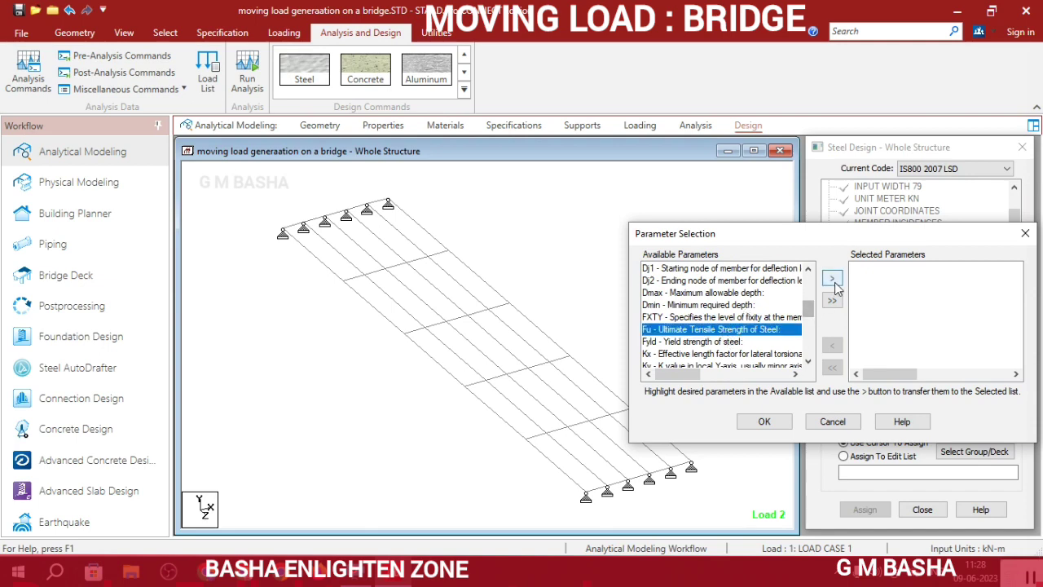
click(832, 280)
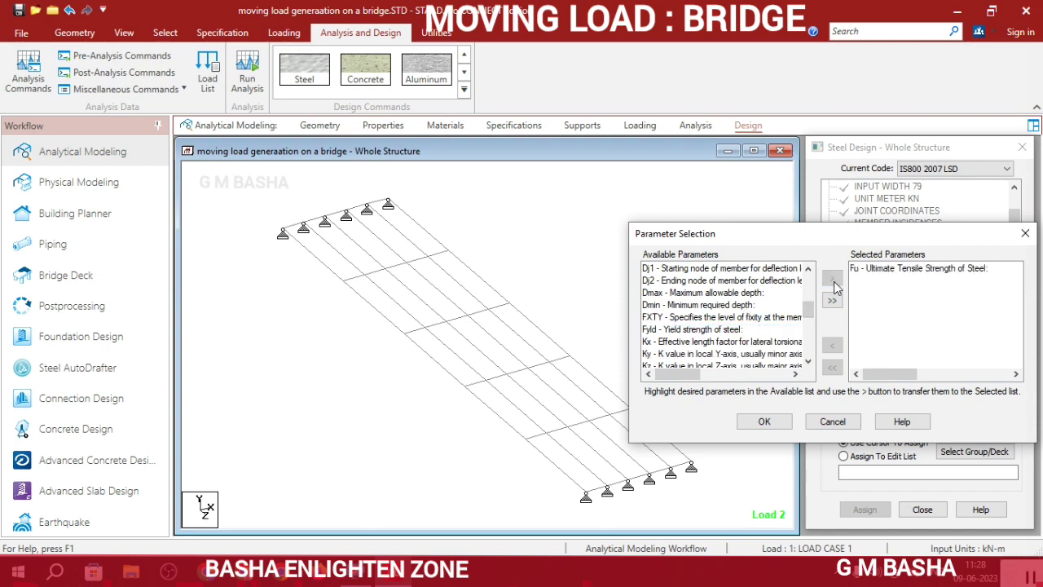
click(766, 421)
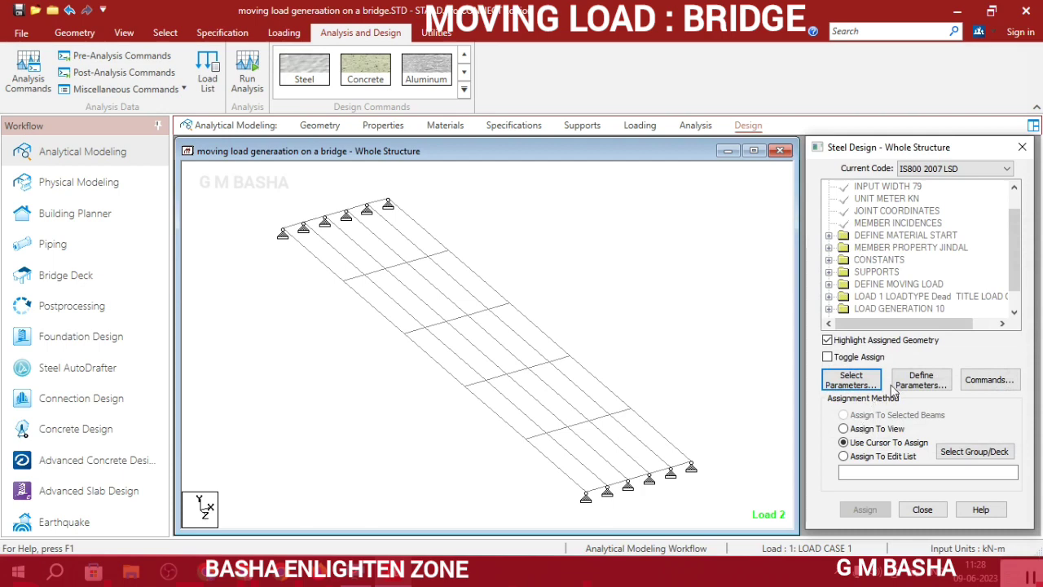
- Enter FU as 410000 kN/m2 and add it to the design input
click(905, 381)
drag(617, 291, 562, 307)
text(41)
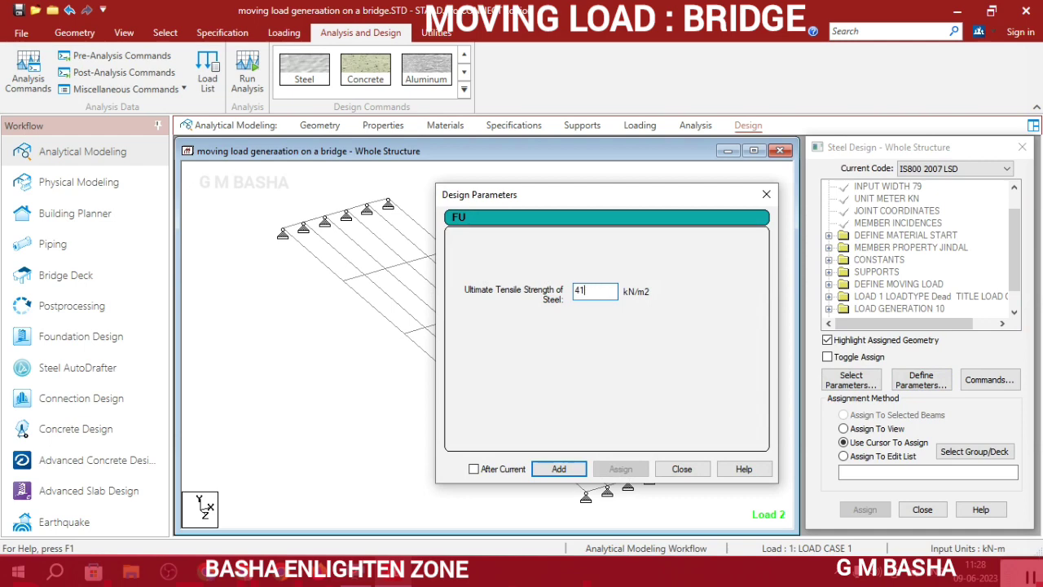
text(50000)
click(559, 468)
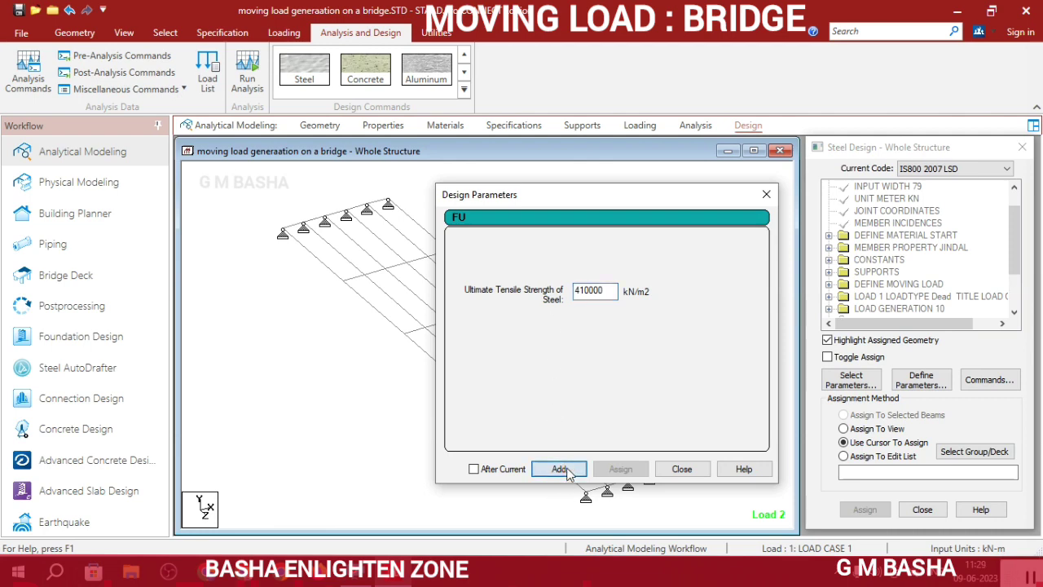
click(677, 476)
click(989, 380)
click(612, 222)
- Add the CHECK CODE, FIXED GROUP, MEMBER TAKE OFF and TAKE OFF design commands
click(814, 466)
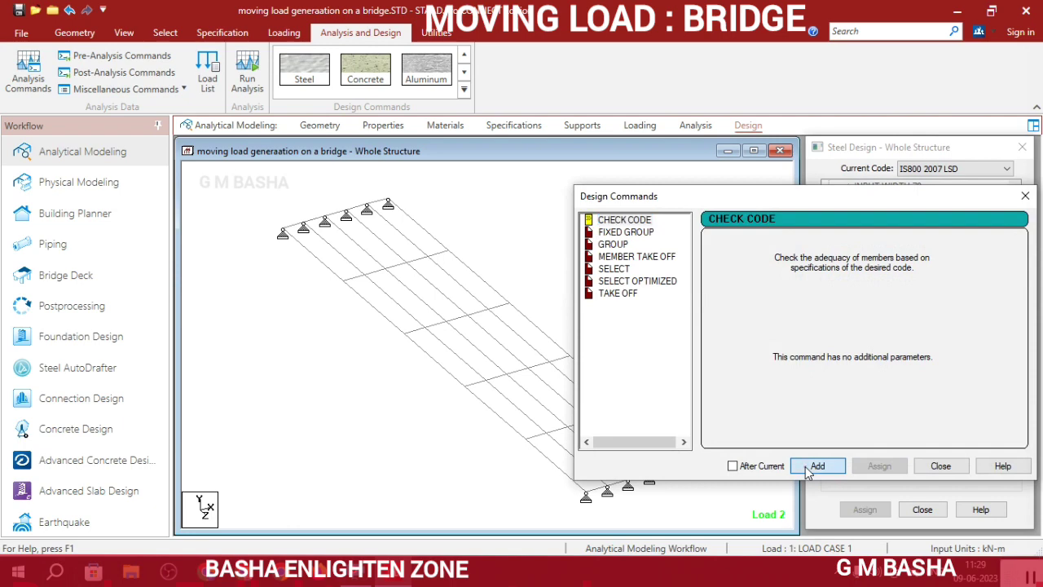
click(646, 233)
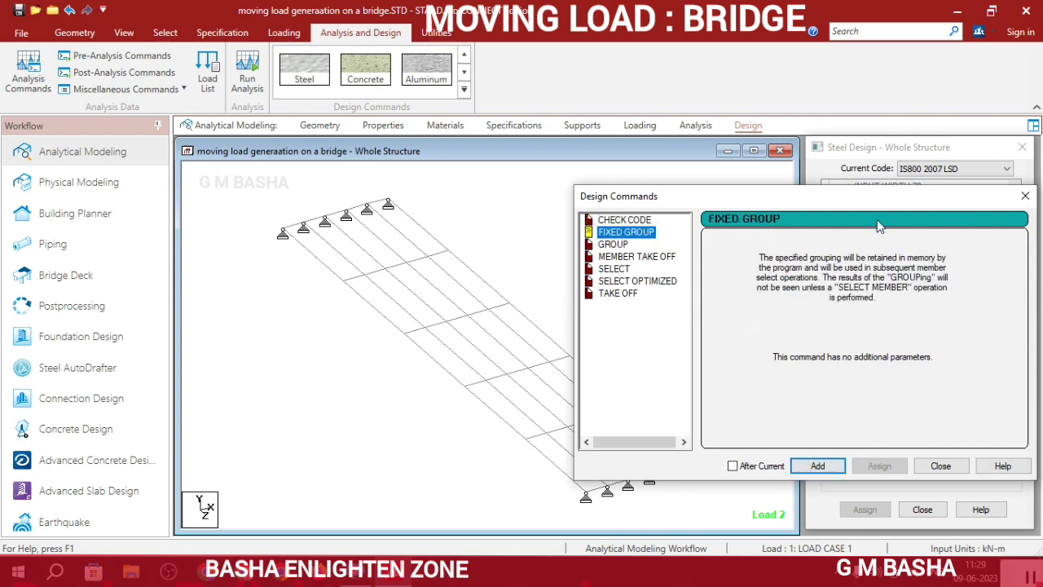
click(839, 468)
click(673, 257)
click(817, 466)
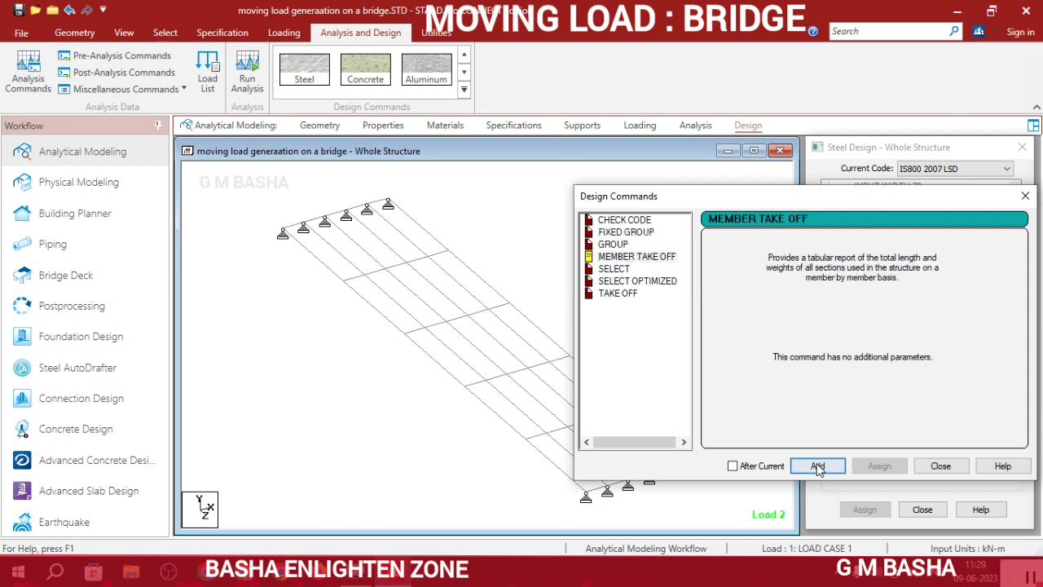
click(617, 294)
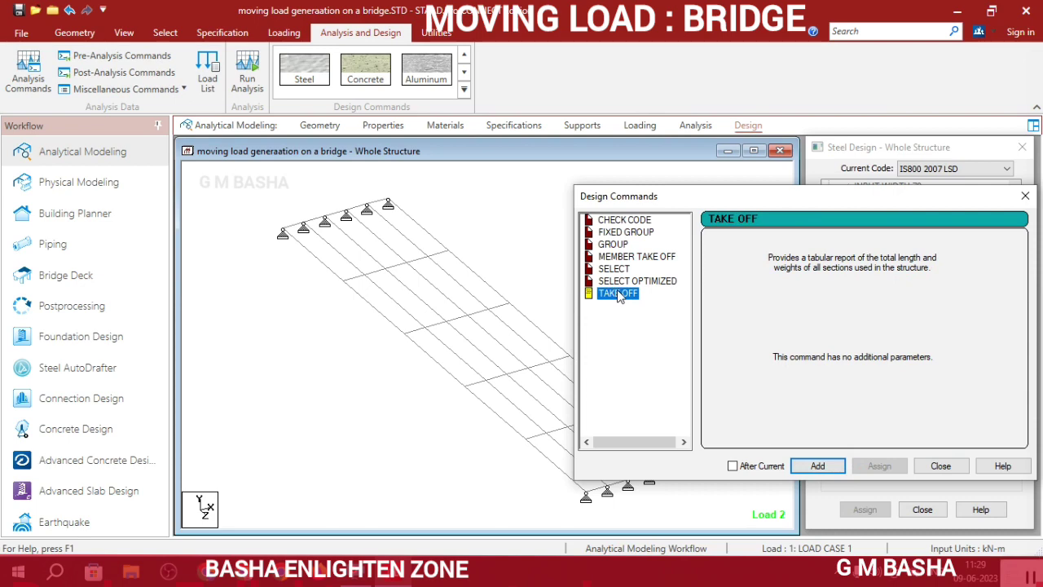
click(825, 469)
click(940, 465)
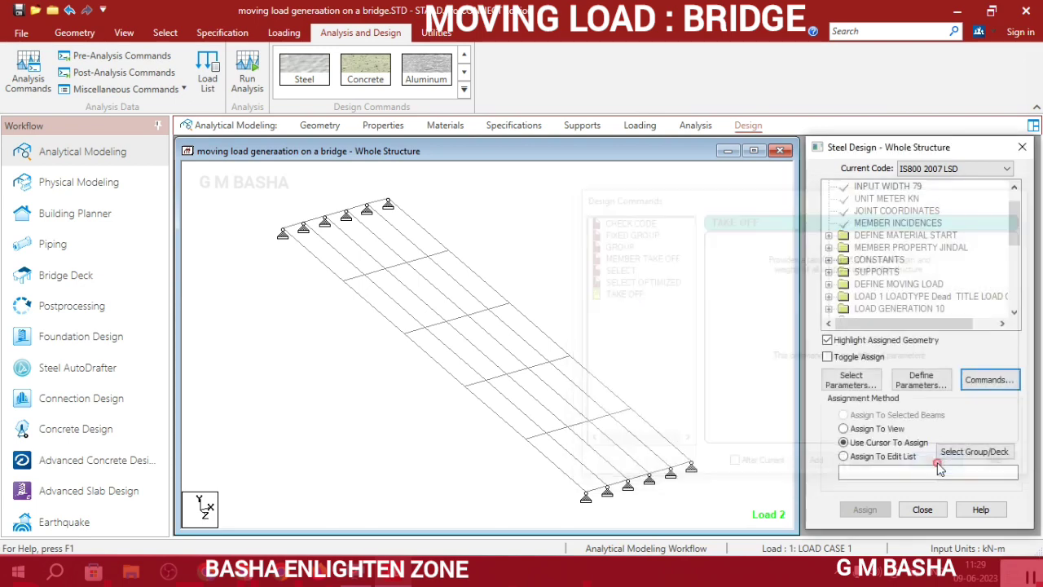
- Assign FU 410000 and CHECK CODE to all members visible in the view
scroll(896, 273, down, 2)
click(889, 272)
click(896, 429)
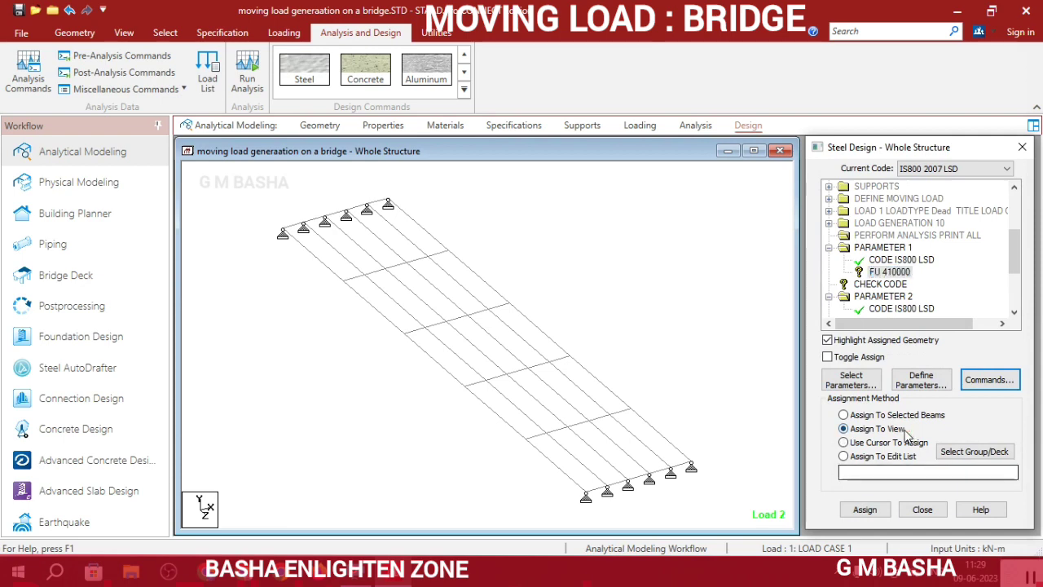
click(865, 509)
click(938, 377)
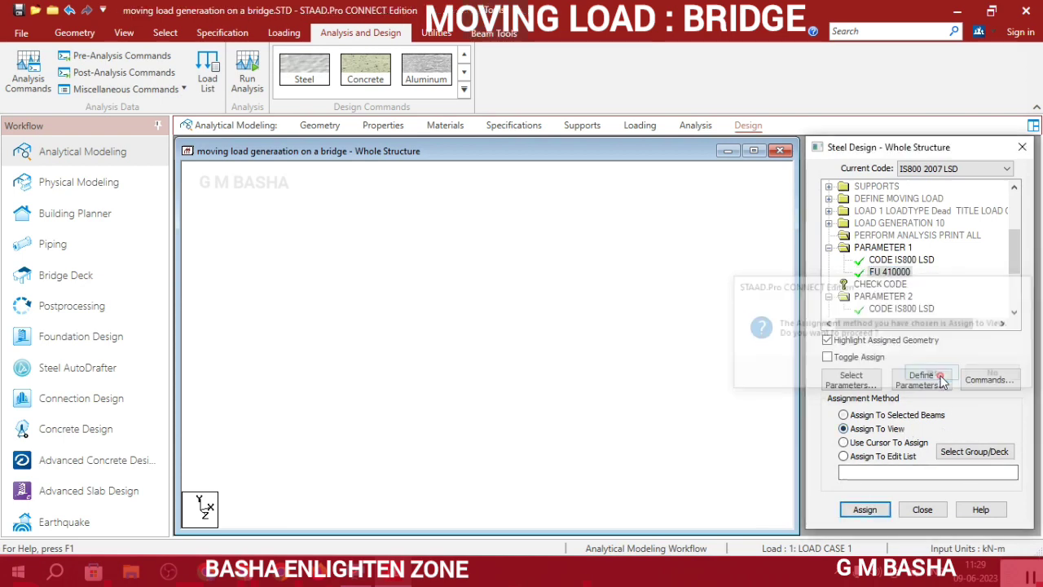
click(880, 284)
click(886, 443)
click(886, 430)
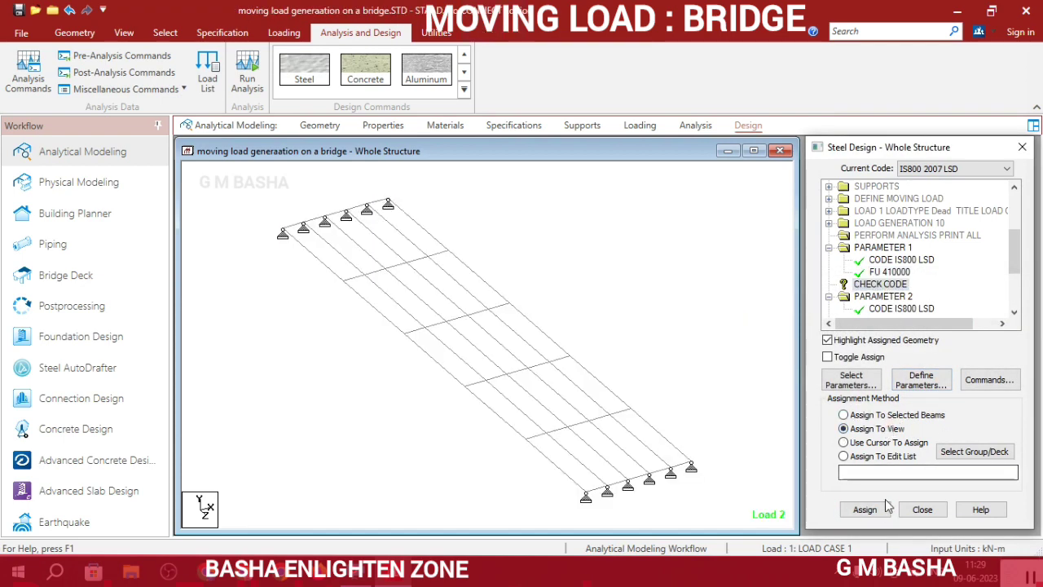
click(864, 509)
click(941, 379)
- Assign STEEL MEMBER TAKE OFF and STEEL TAKE OFF to the whole structure
scroll(892, 285, down, 2)
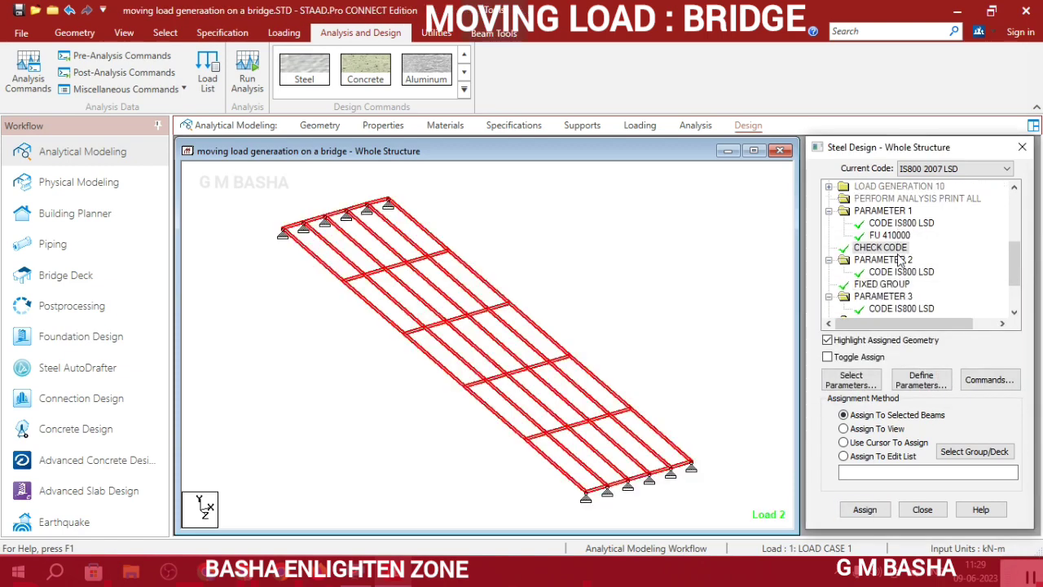
click(888, 296)
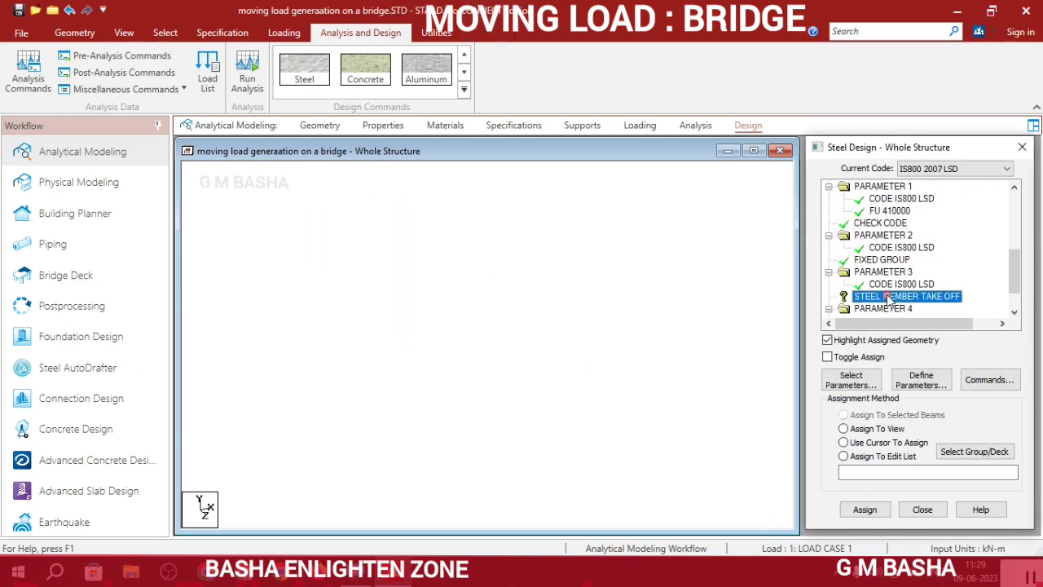
click(886, 429)
click(864, 509)
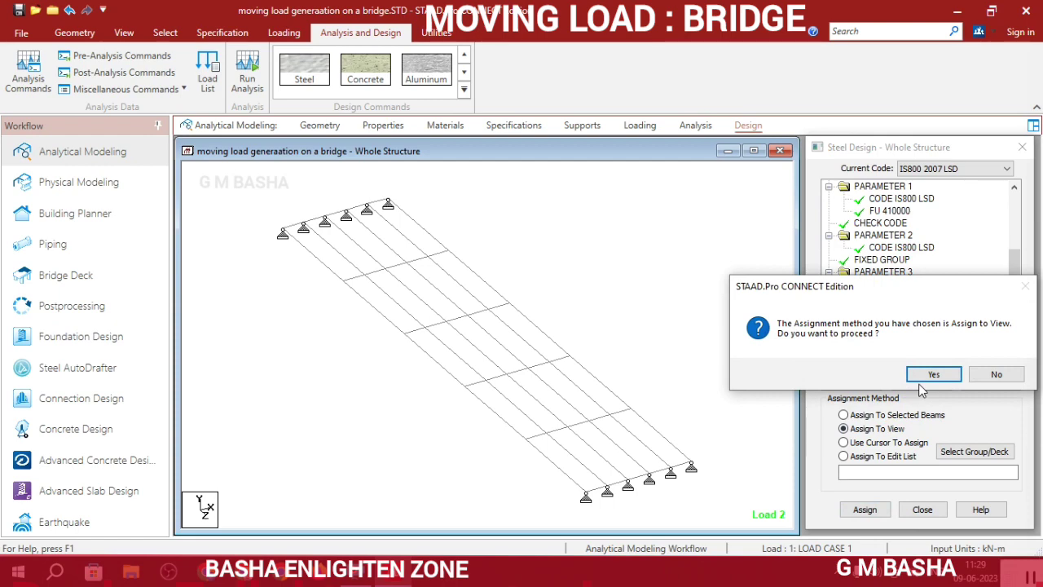
click(937, 374)
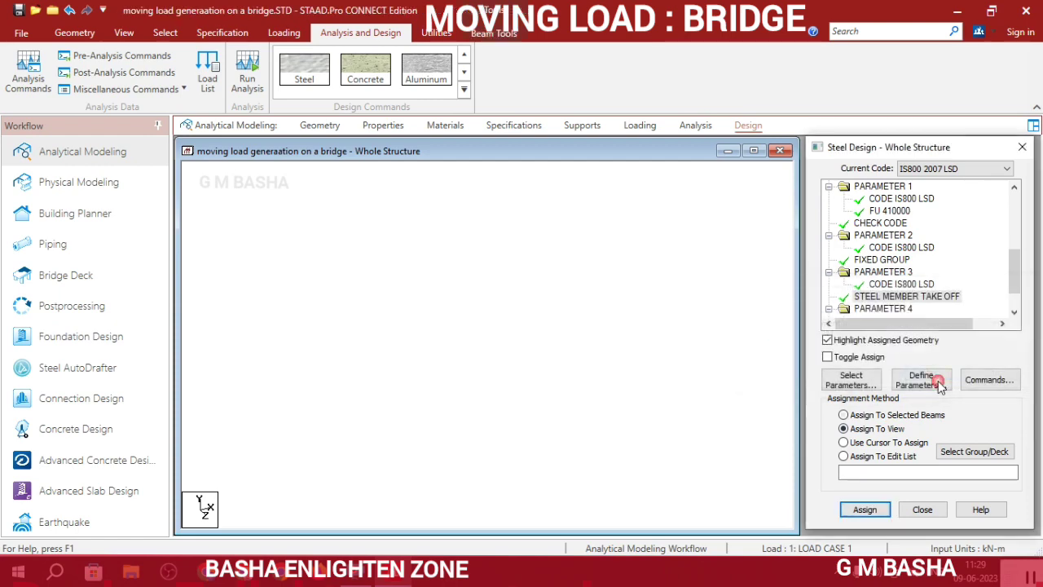
click(892, 309)
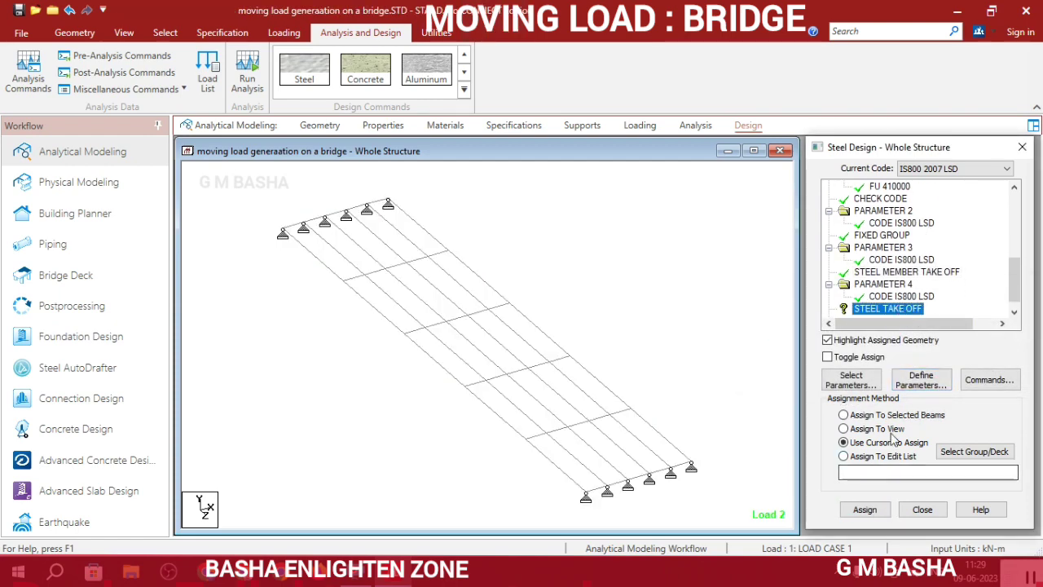
click(843, 428)
click(865, 509)
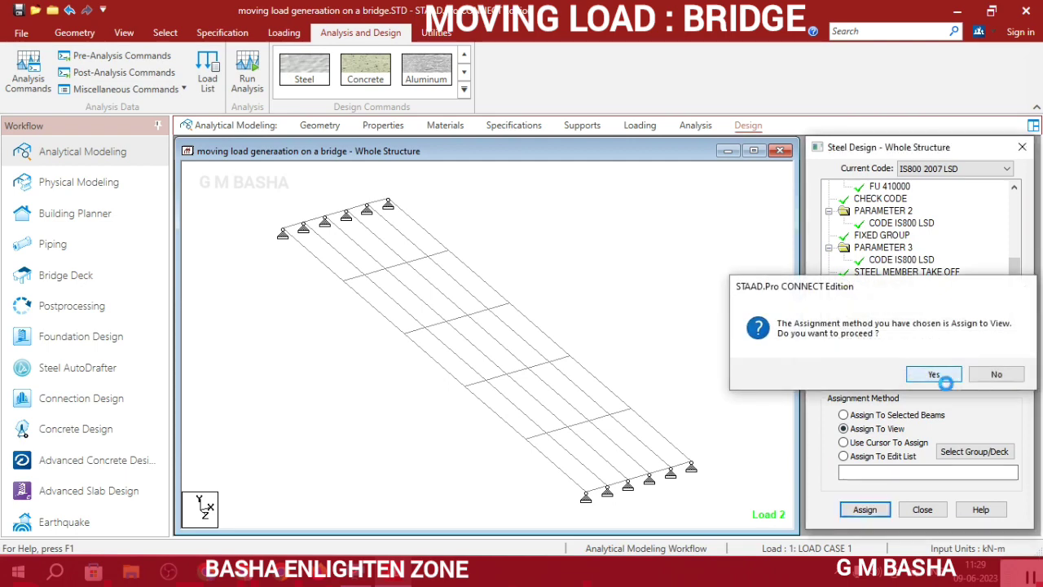
click(936, 373)
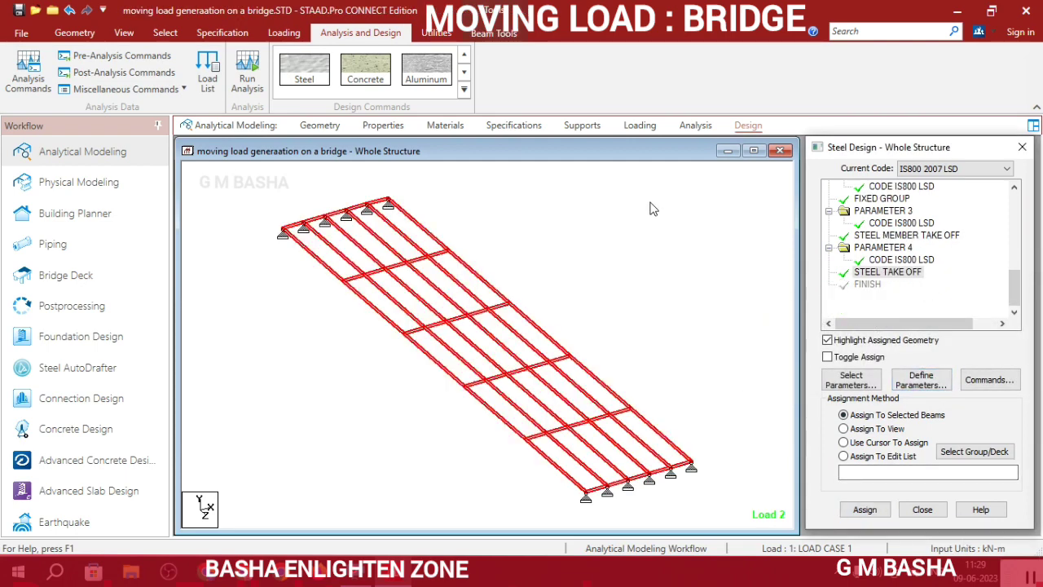
- Add a Perform Analysis command set to print all output
click(696, 126)
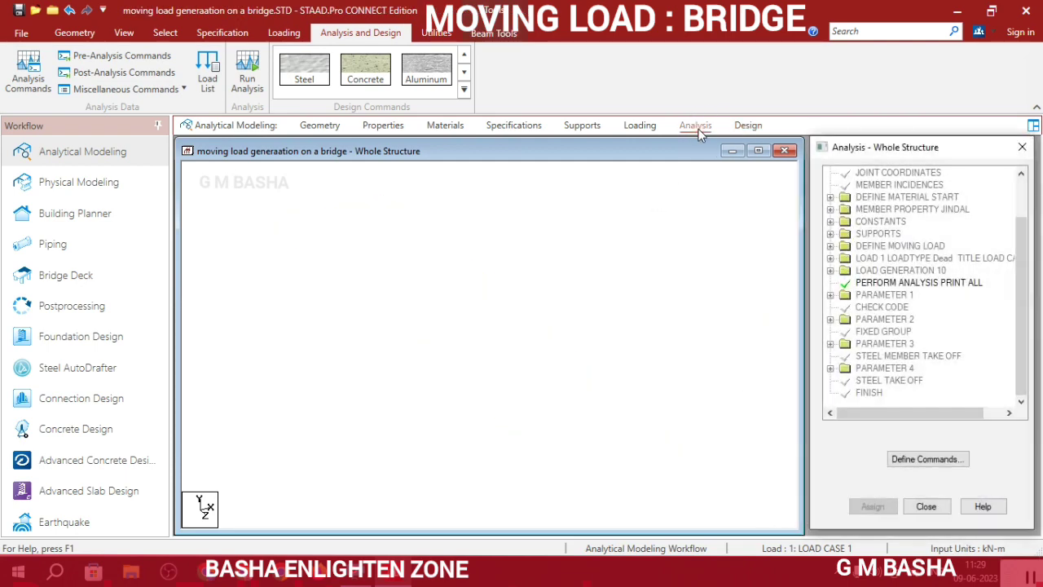
click(924, 458)
click(534, 383)
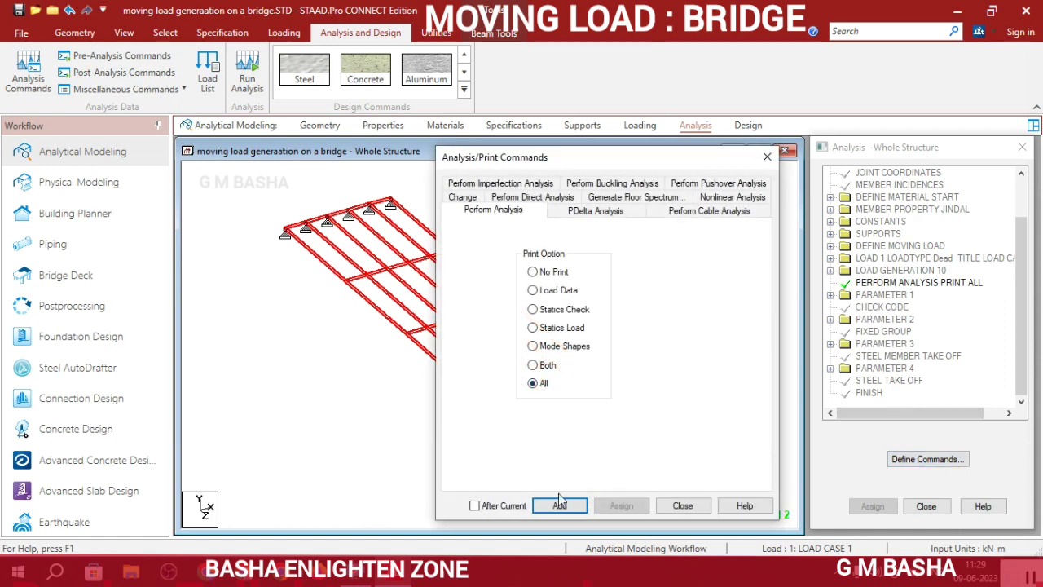
click(559, 505)
click(683, 506)
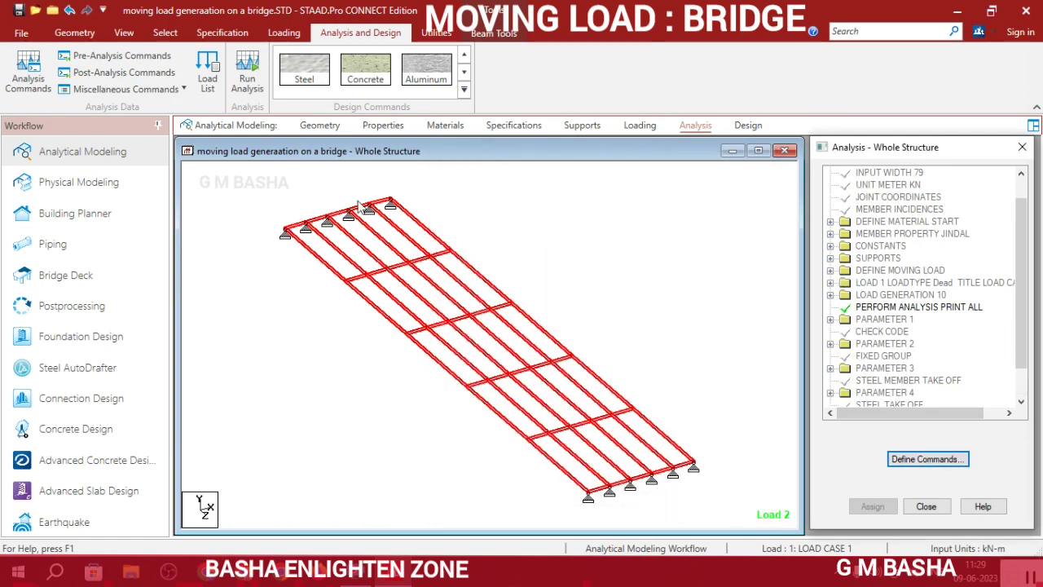
- Save and run the analysis and IS 800 design, ending with 0 errors
click(246, 74)
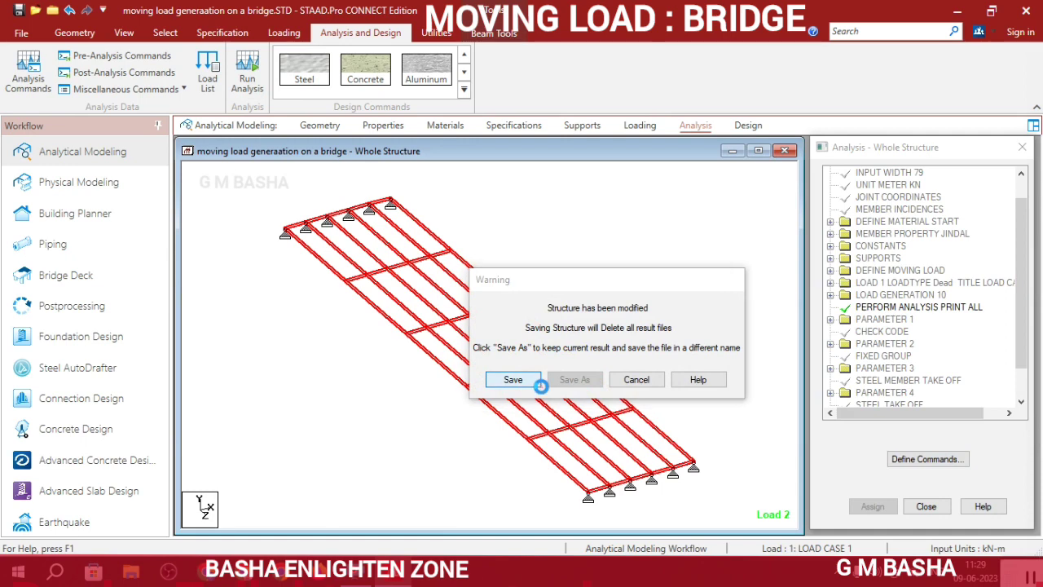
click(530, 379)
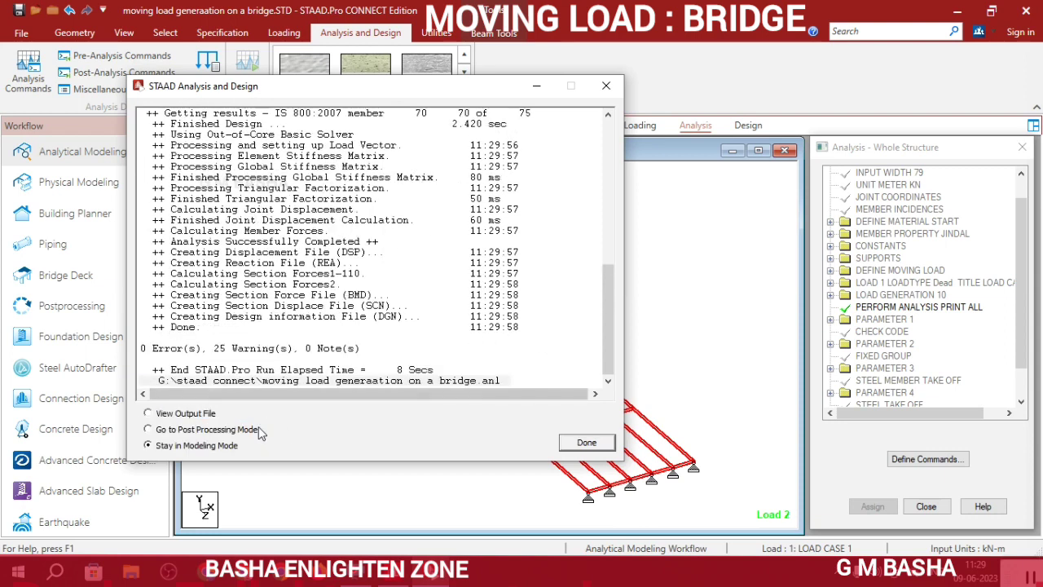
click(588, 444)
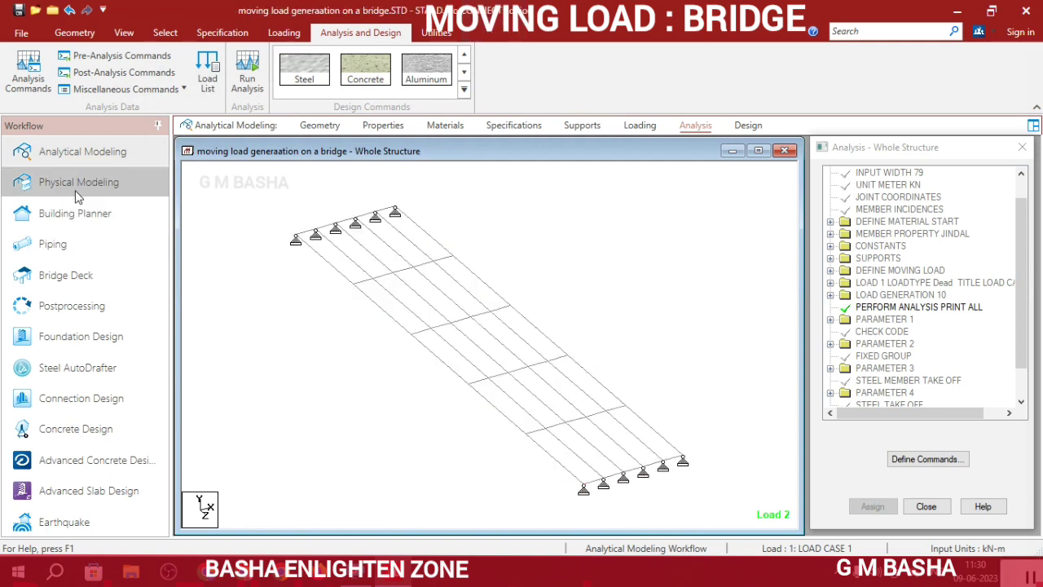
- Review displacements, shear Y, beam end forces and support reactions; plate results are unavailable
click(85, 302)
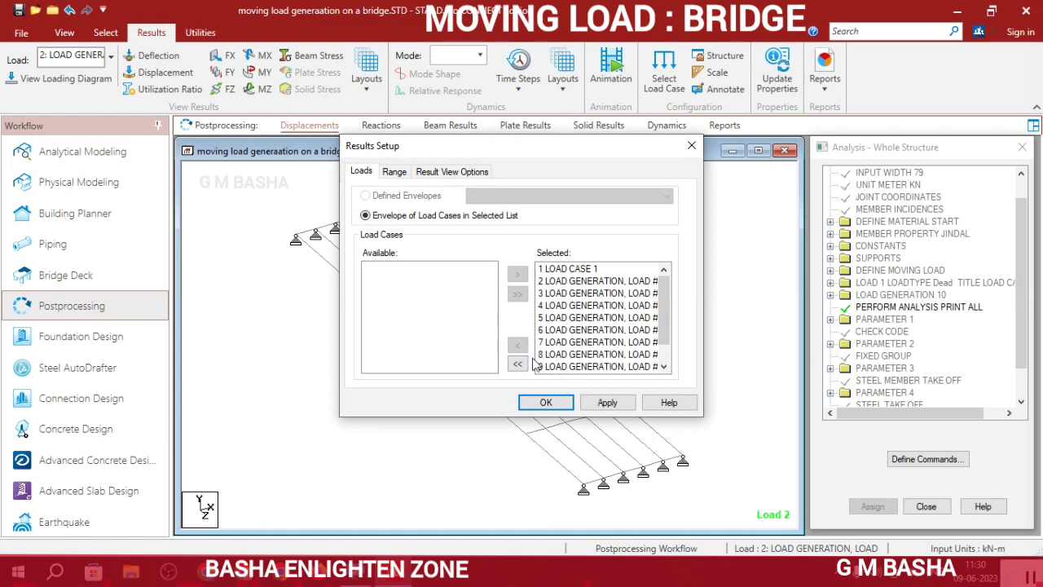
click(605, 402)
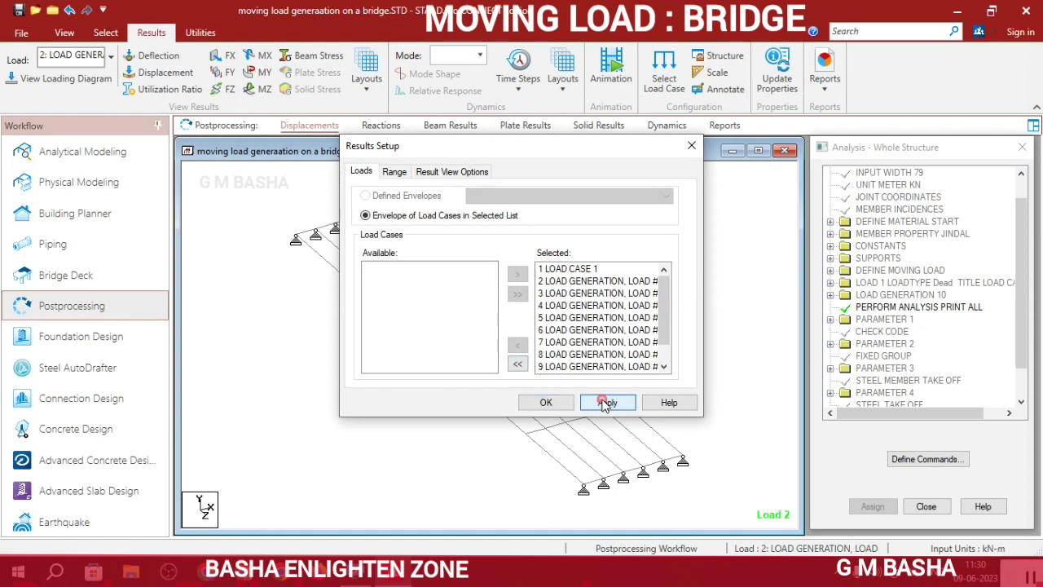
click(544, 402)
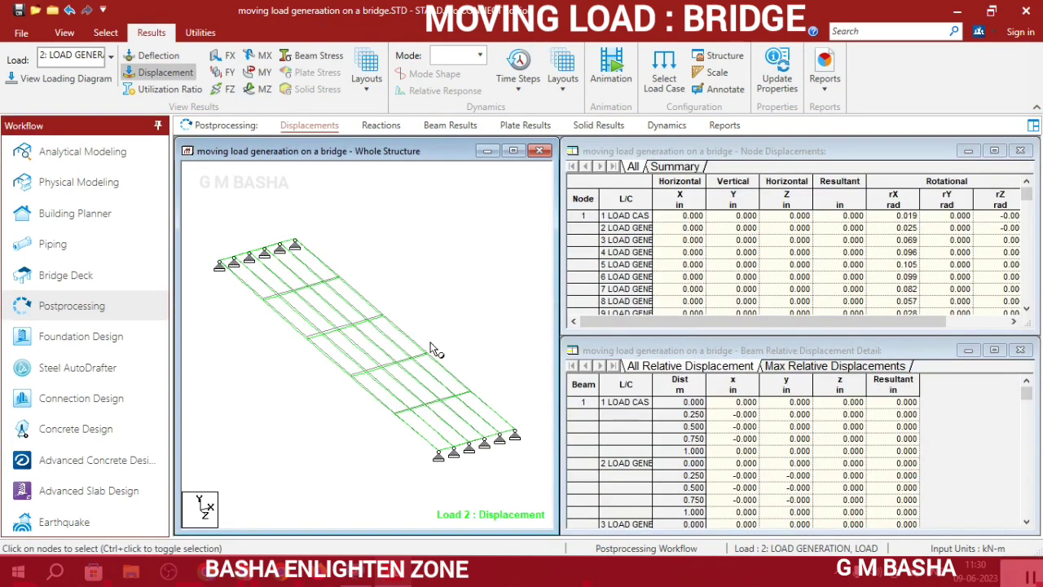
click(232, 73)
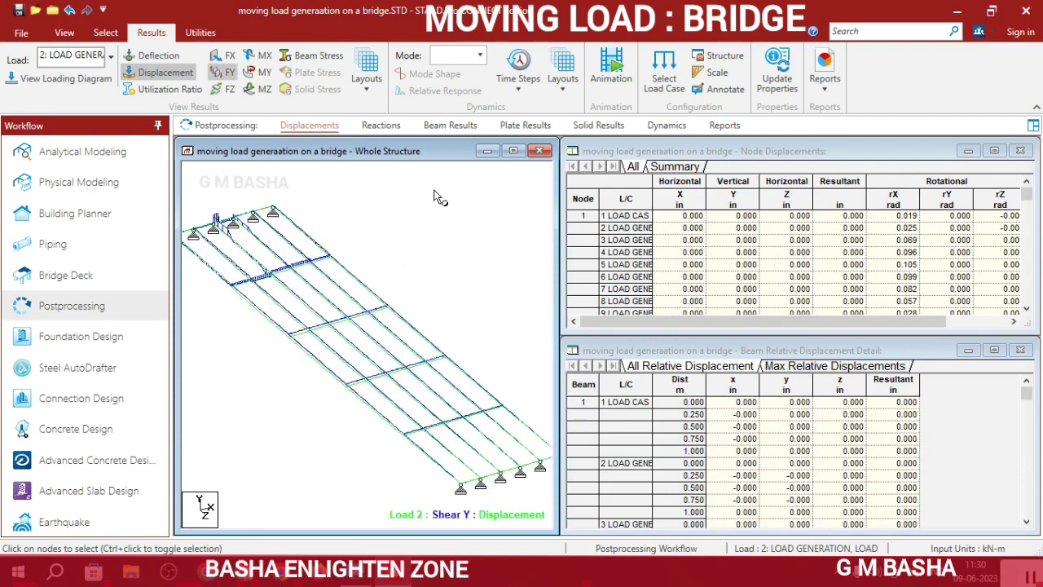
click(441, 133)
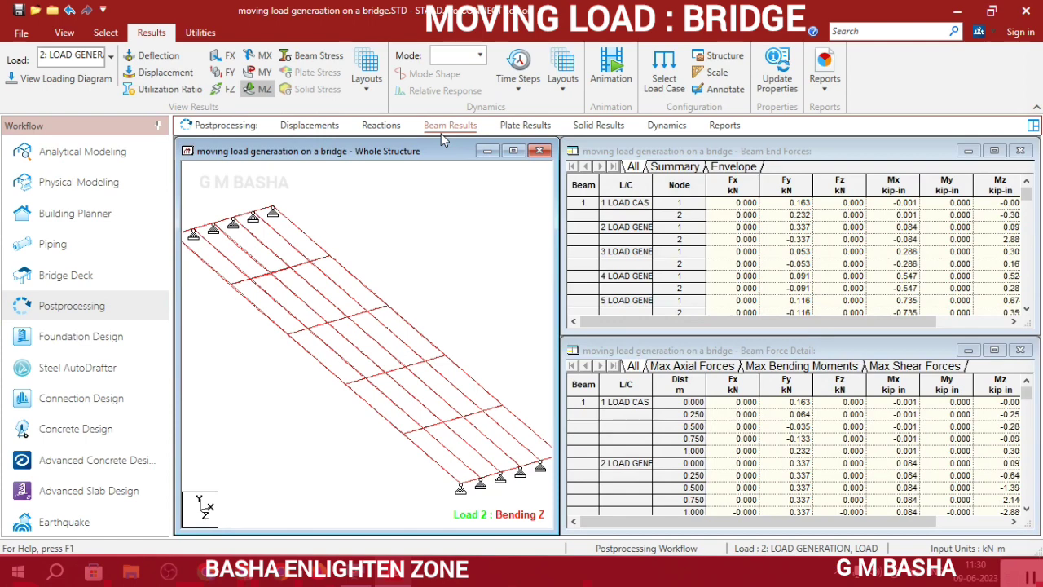
click(395, 129)
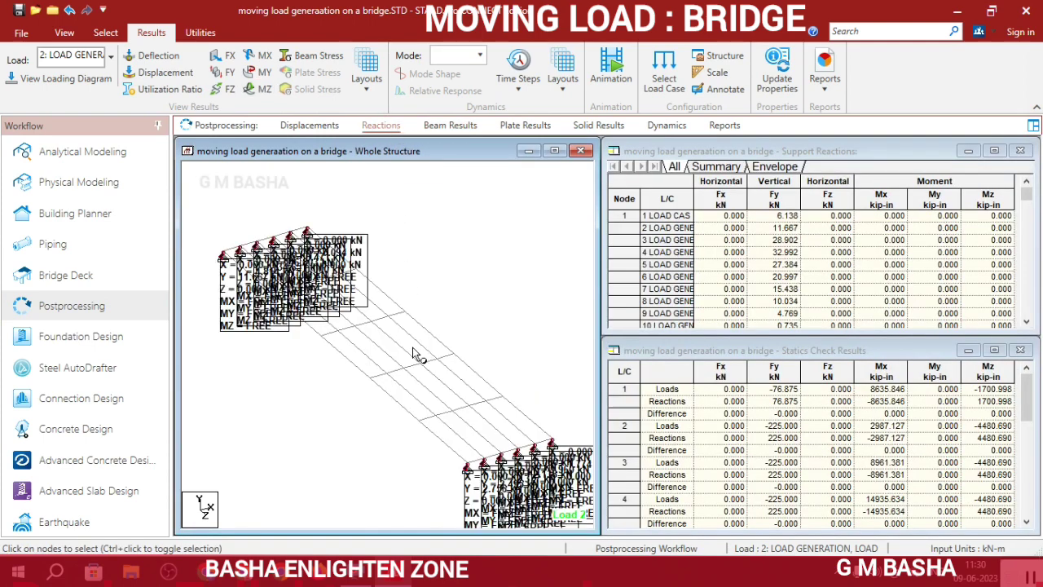
click(525, 126)
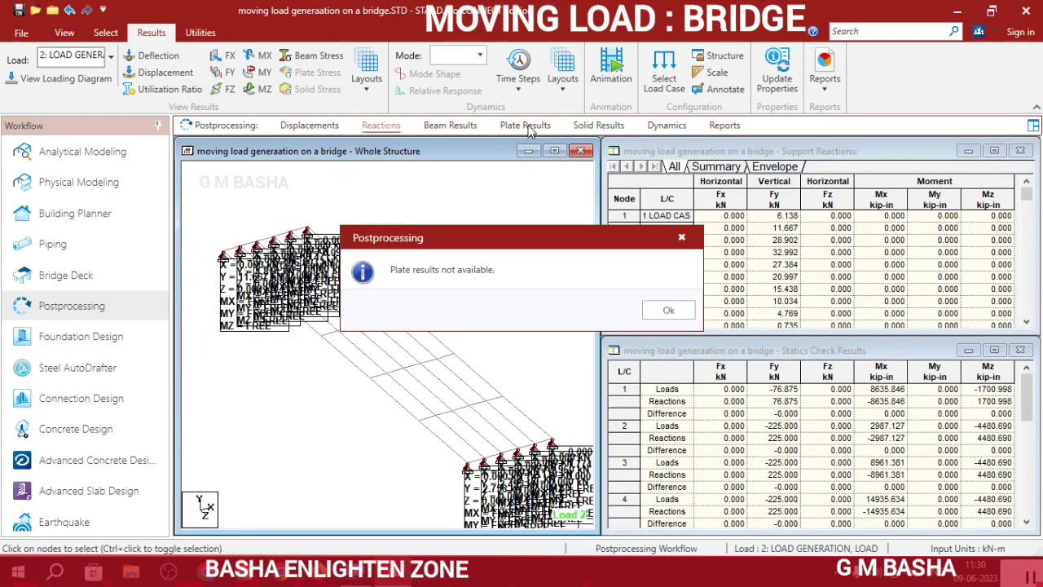
click(668, 309)
- Play a deflection animation of the grillage for load 2
click(605, 84)
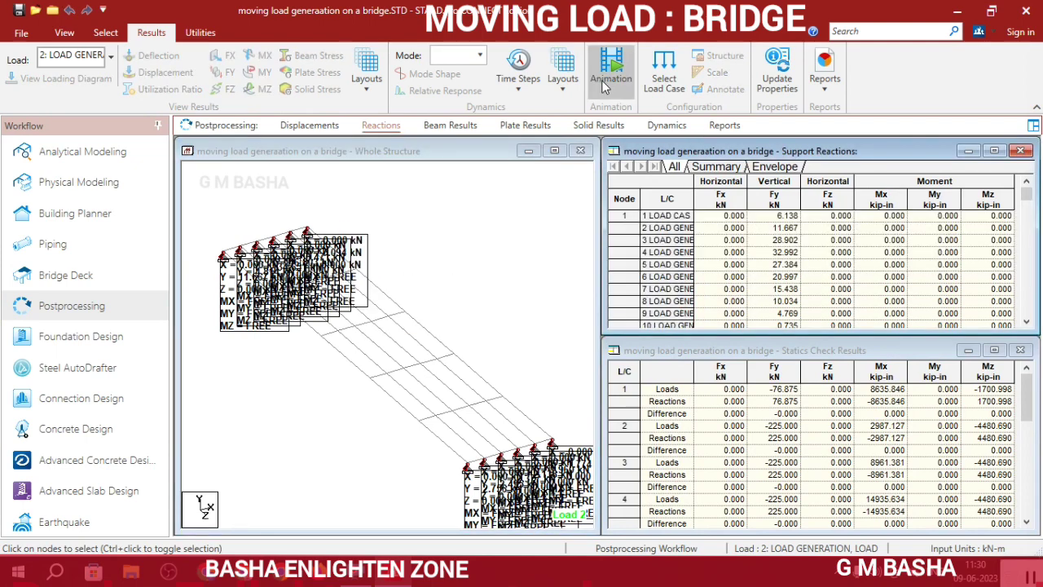
click(611, 68)
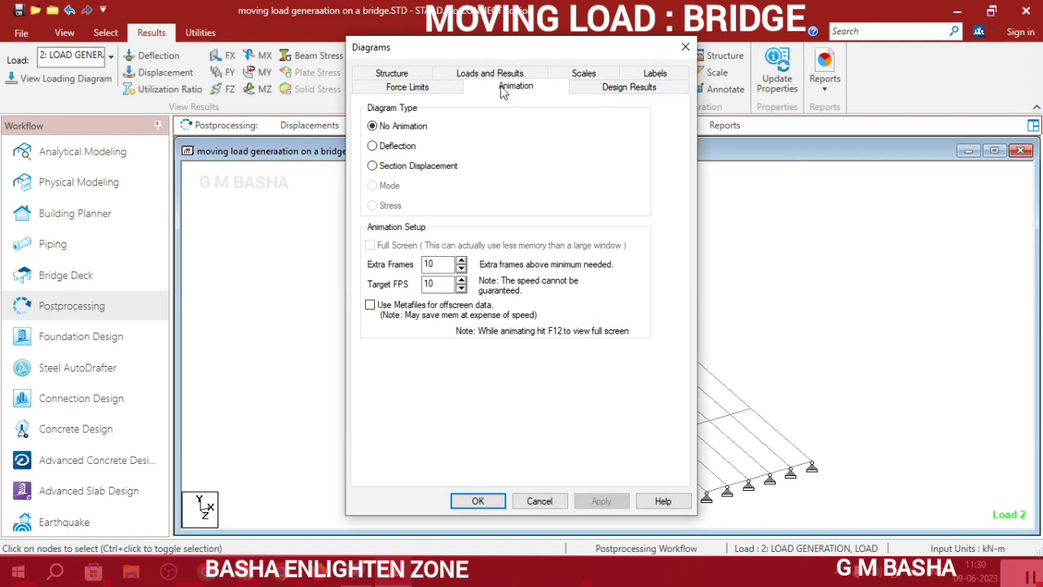
click(396, 152)
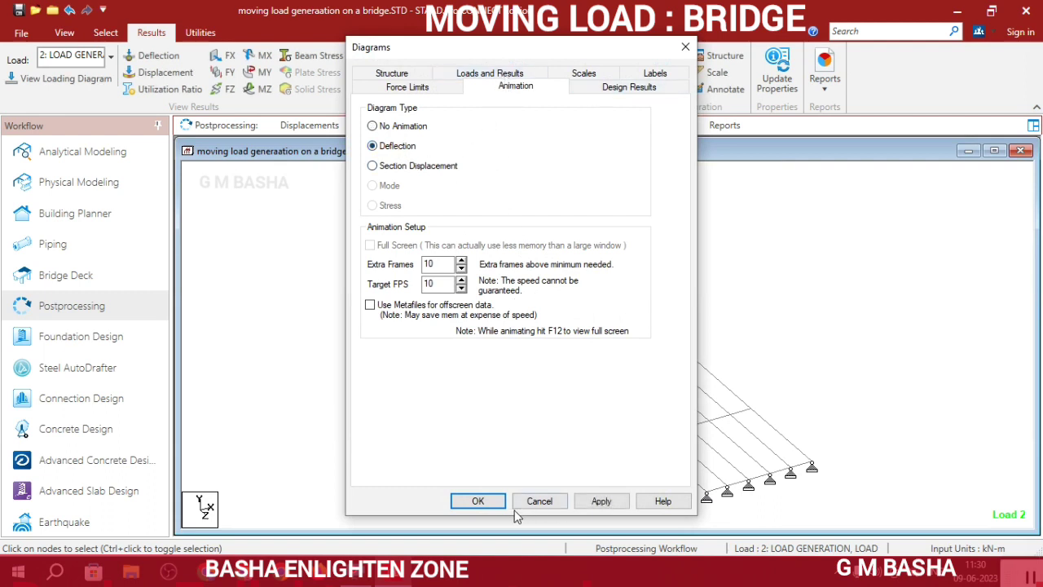
click(475, 499)
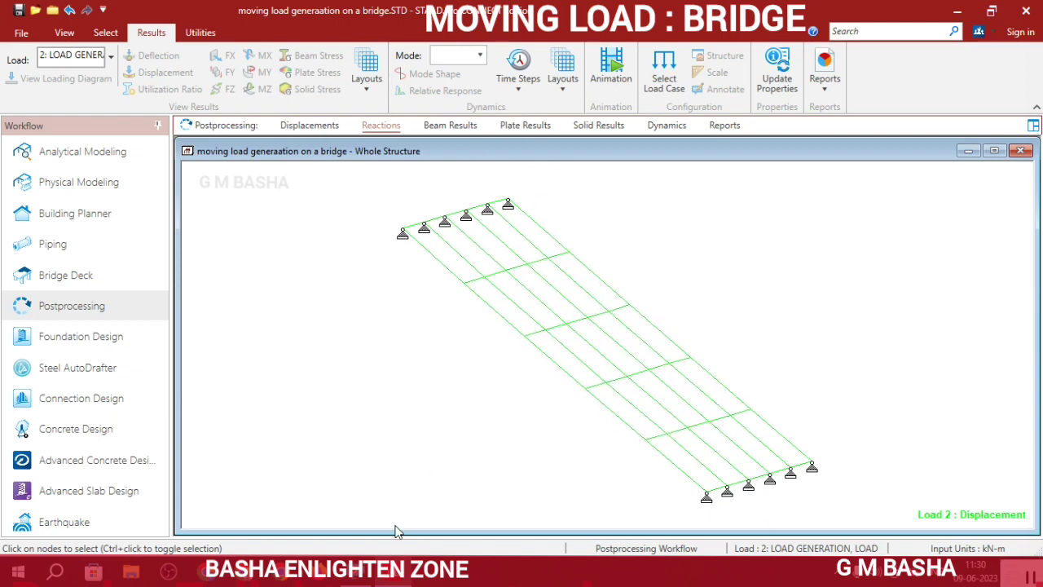
mouse_move(392, 573)
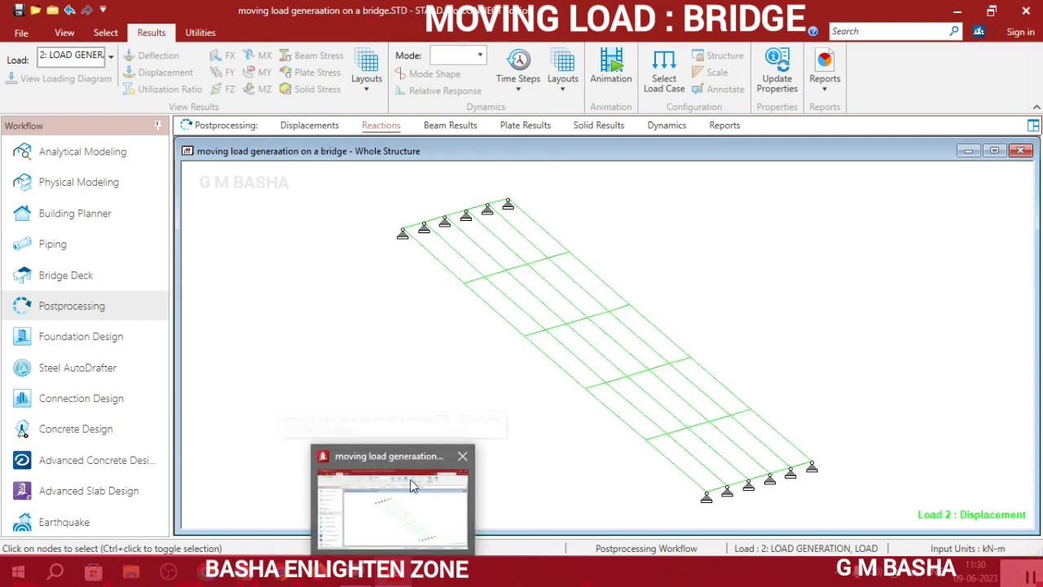
- Inspect beam 12's IS800-07 check (fails, ratio 4.111495) and its section properties
click(52, 154)
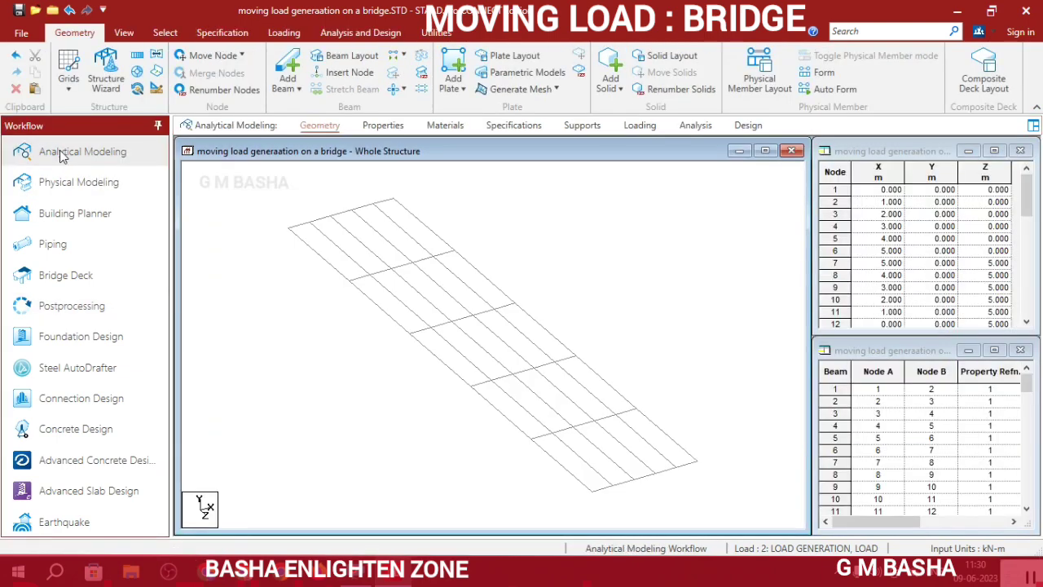
double_click(322, 262)
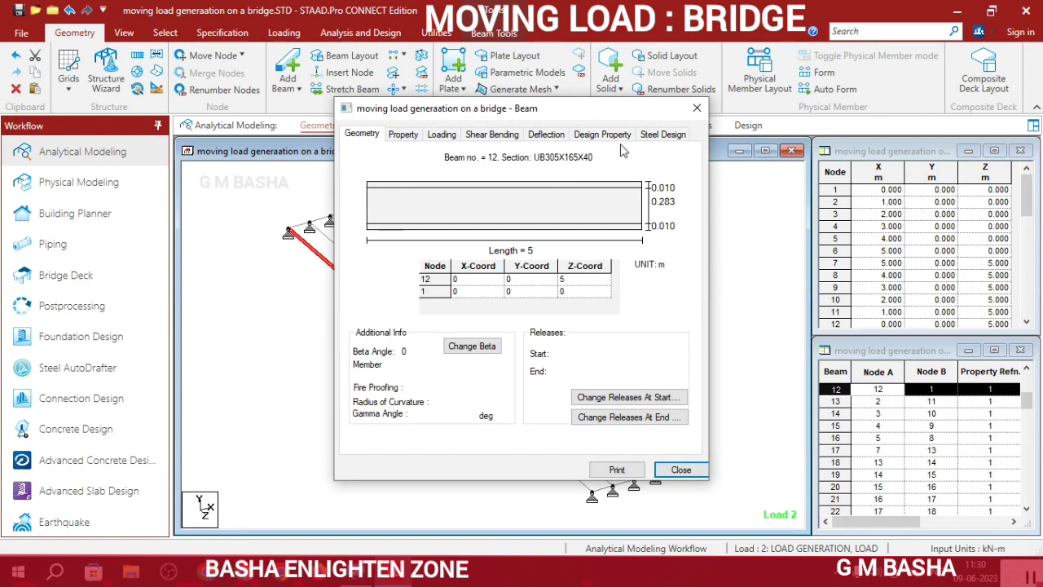
click(662, 134)
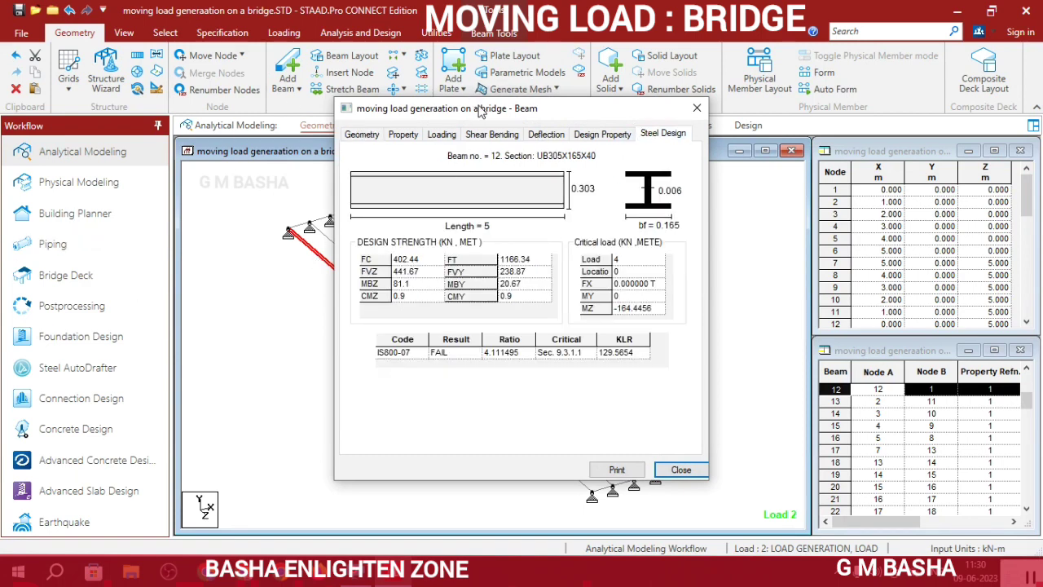
click(604, 134)
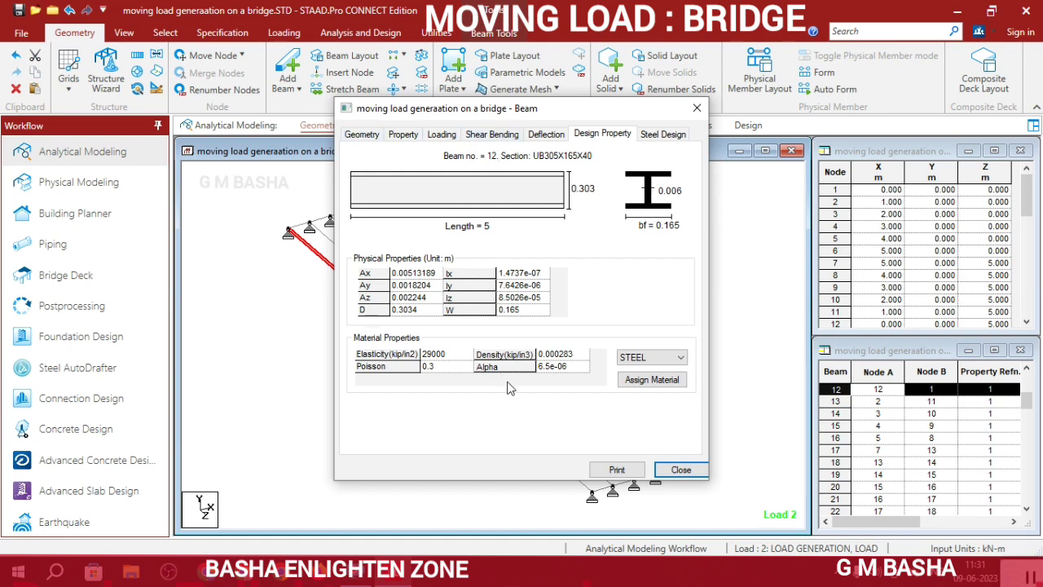
click(680, 470)
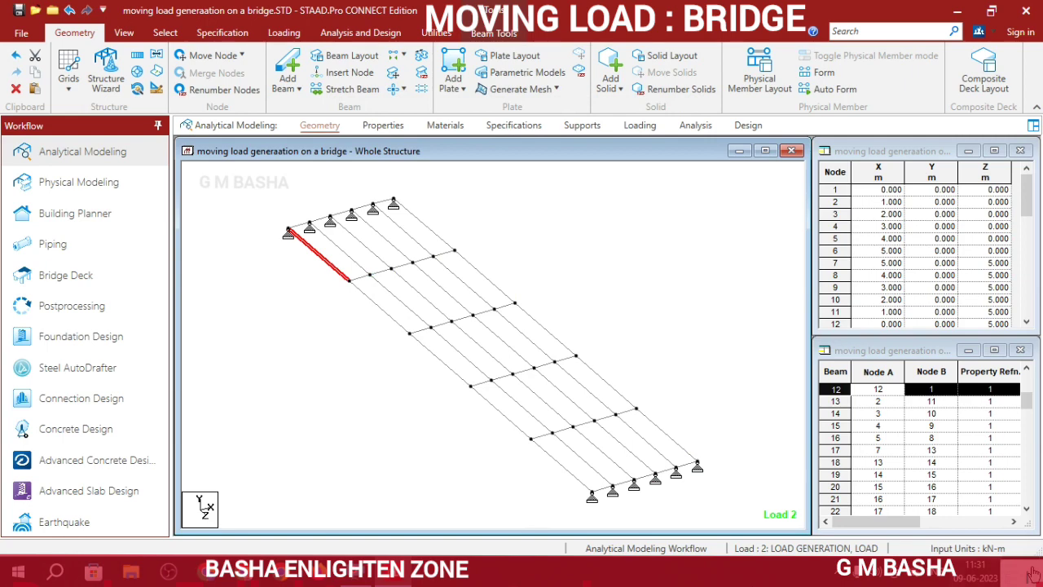
click(644, 521)
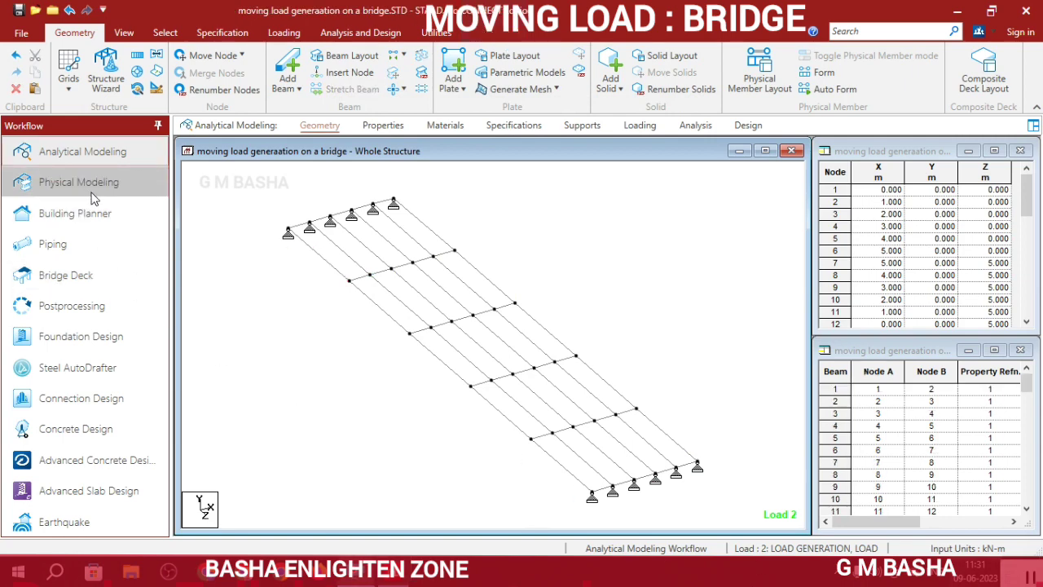
- Render the bridge members as full 3D sections in the displacement view
click(99, 316)
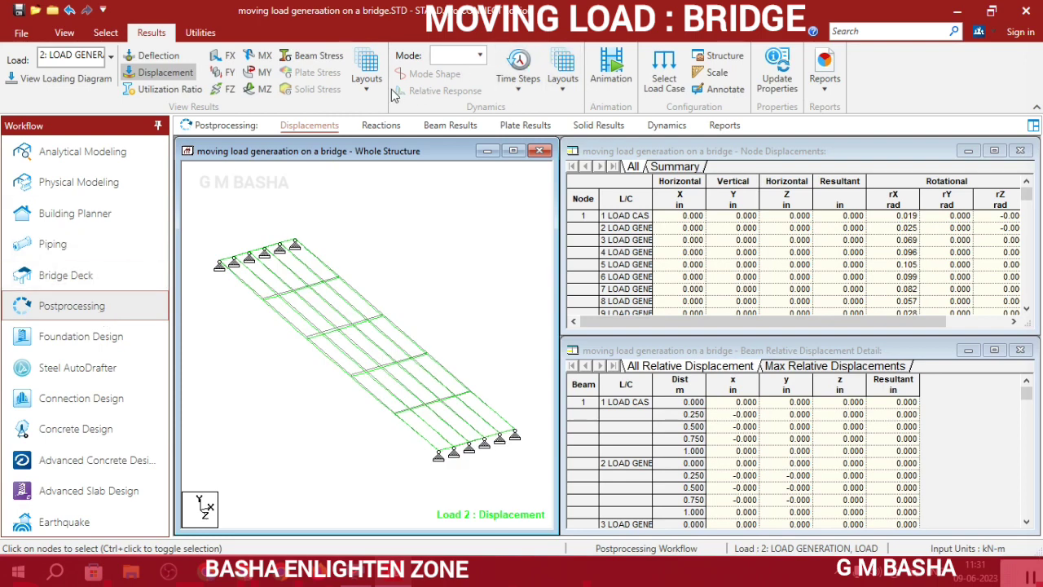
click(610, 72)
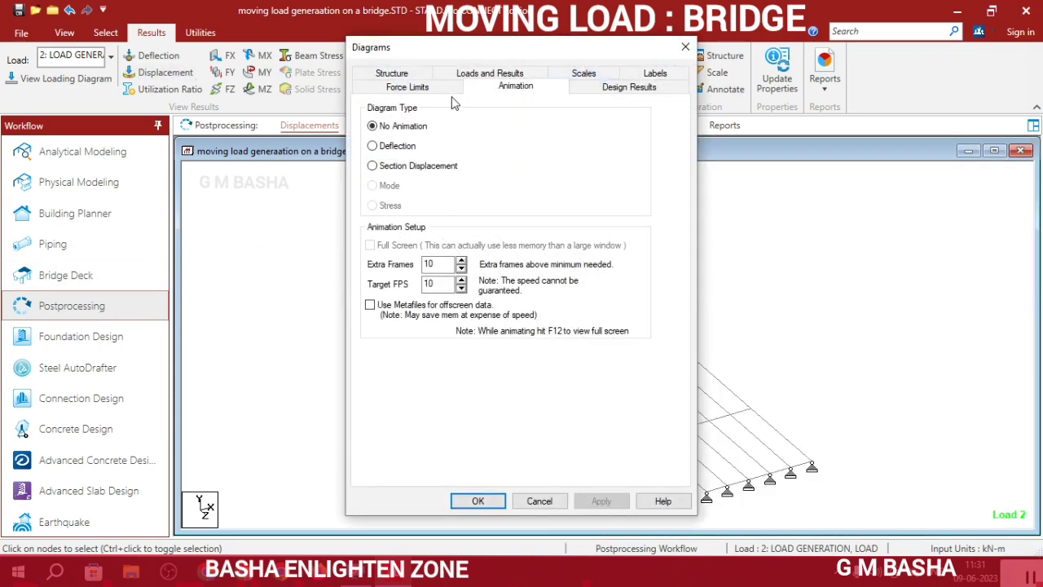
click(392, 73)
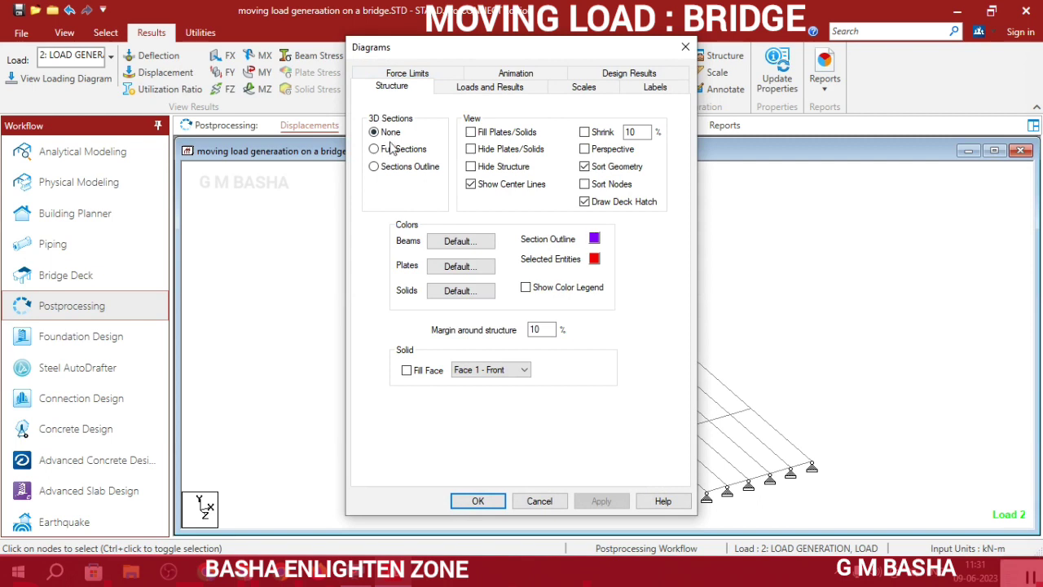
click(399, 173)
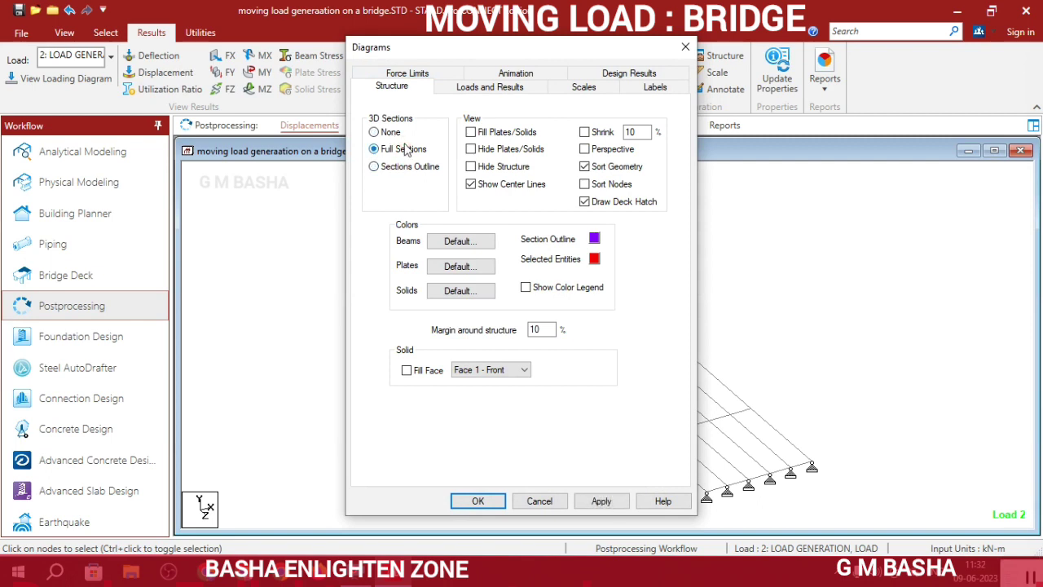
click(617, 501)
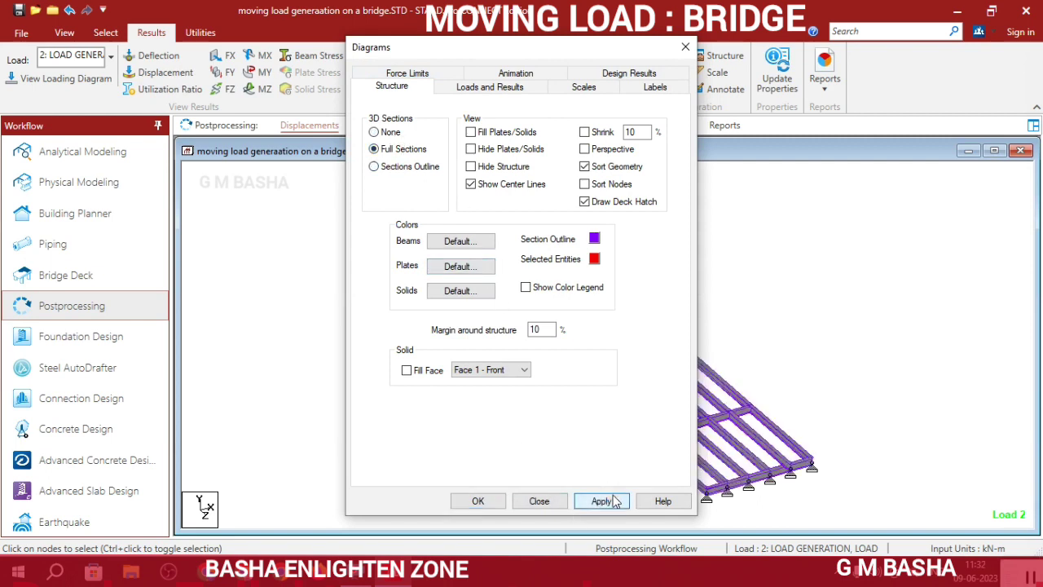
- Switch the member display to 3D section outlines
drag(550, 49, 81, 89)
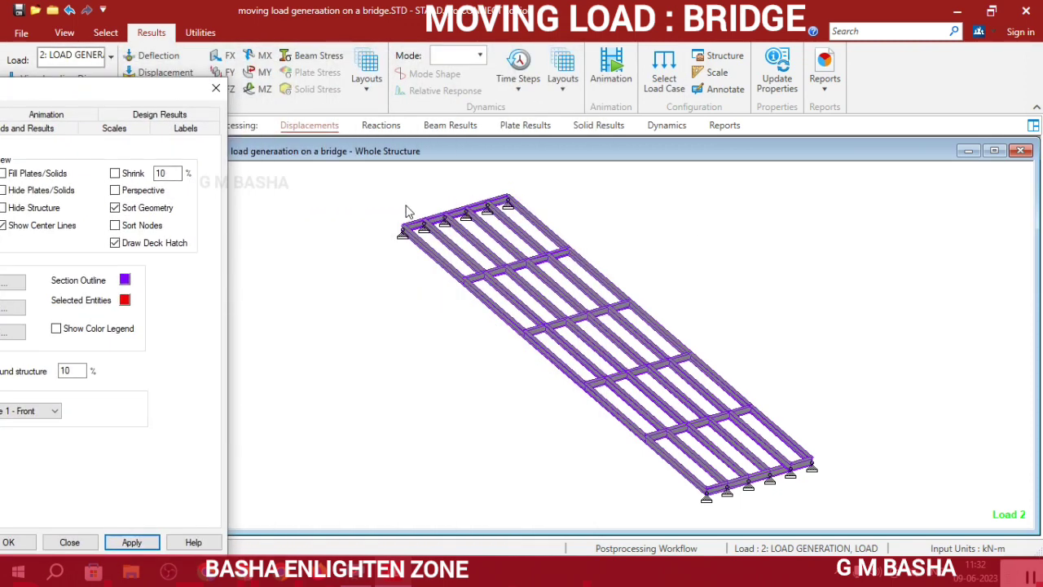
drag(32, 85, 176, 92)
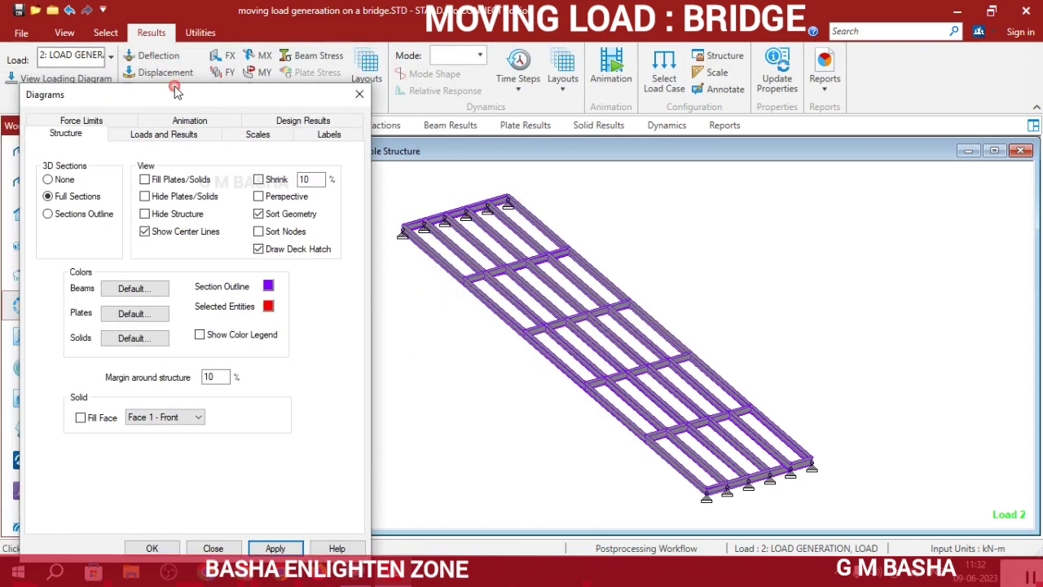
click(49, 214)
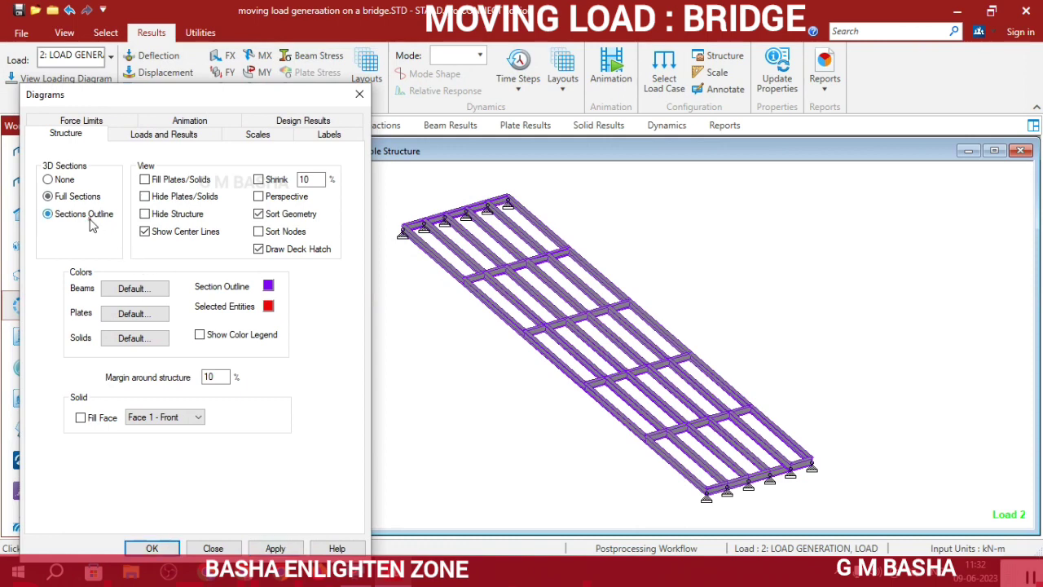
click(152, 547)
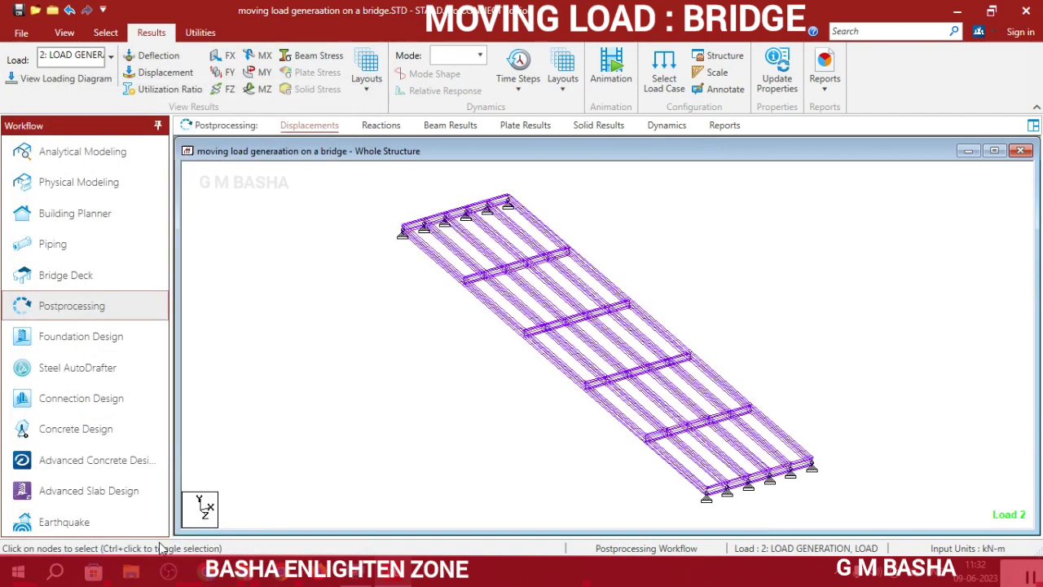